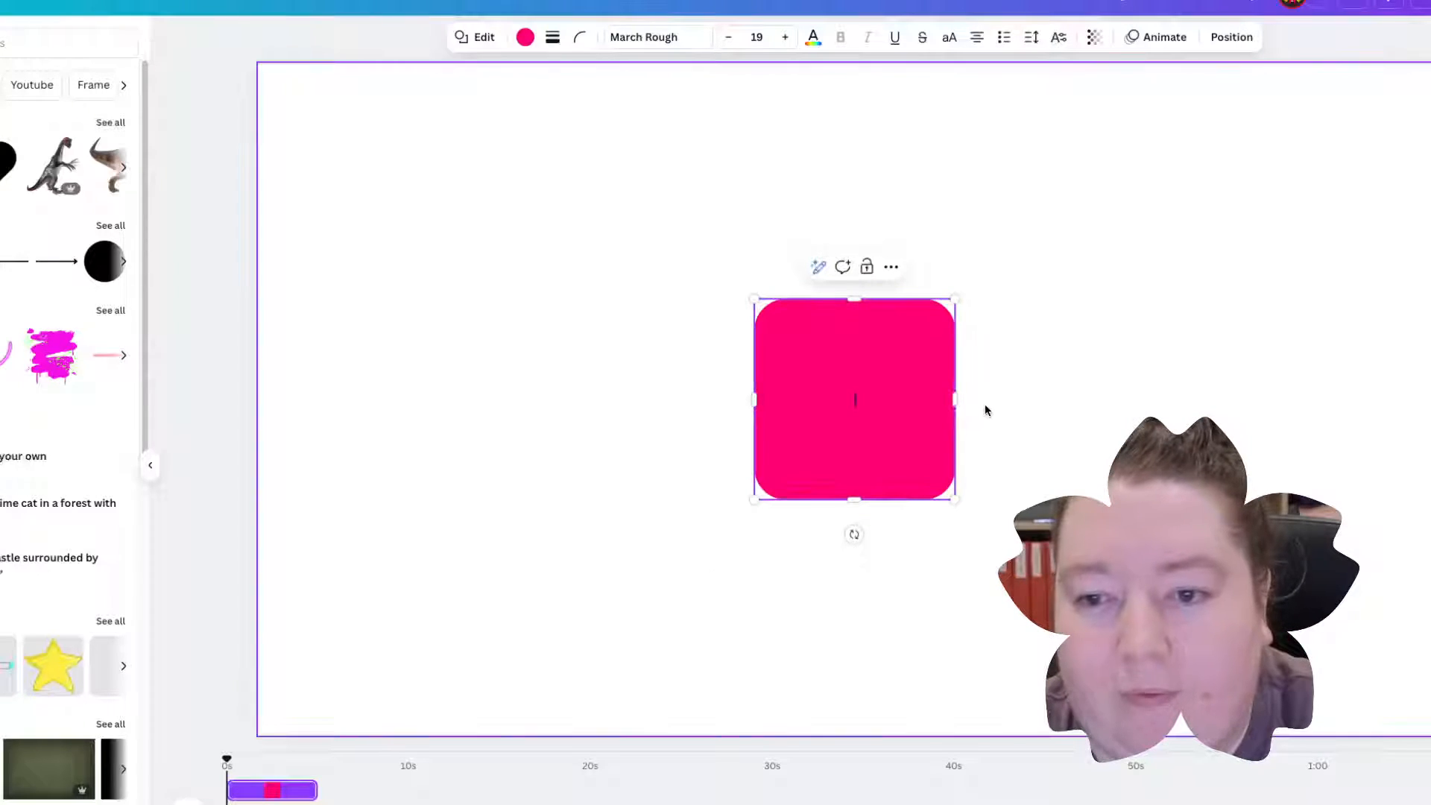
Step: Stretch the pink rounded square into a wide, flat banner and move it to the upper part of the page
left_click_drag(954, 400, 1105, 403)
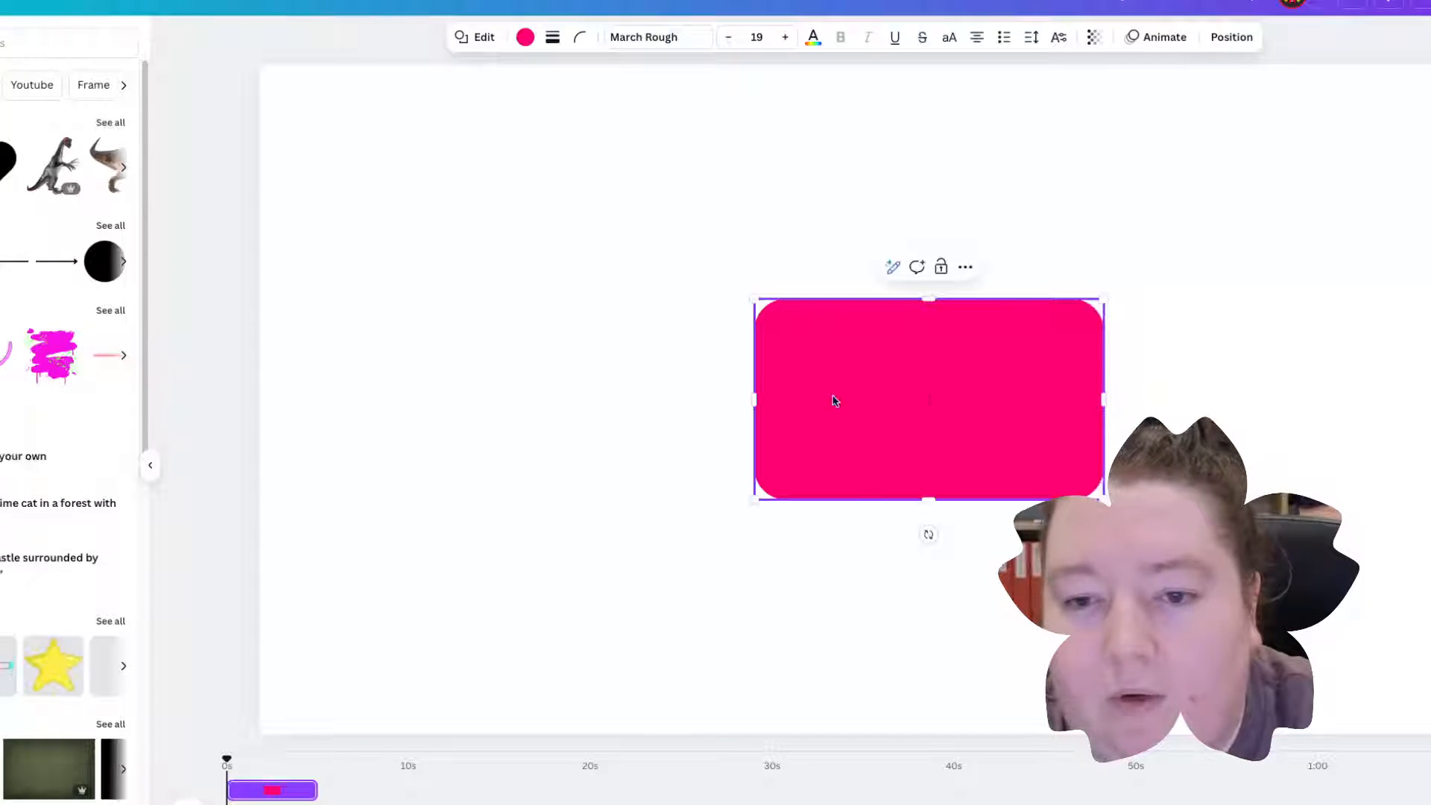
left_click_drag(756, 401, 527, 400)
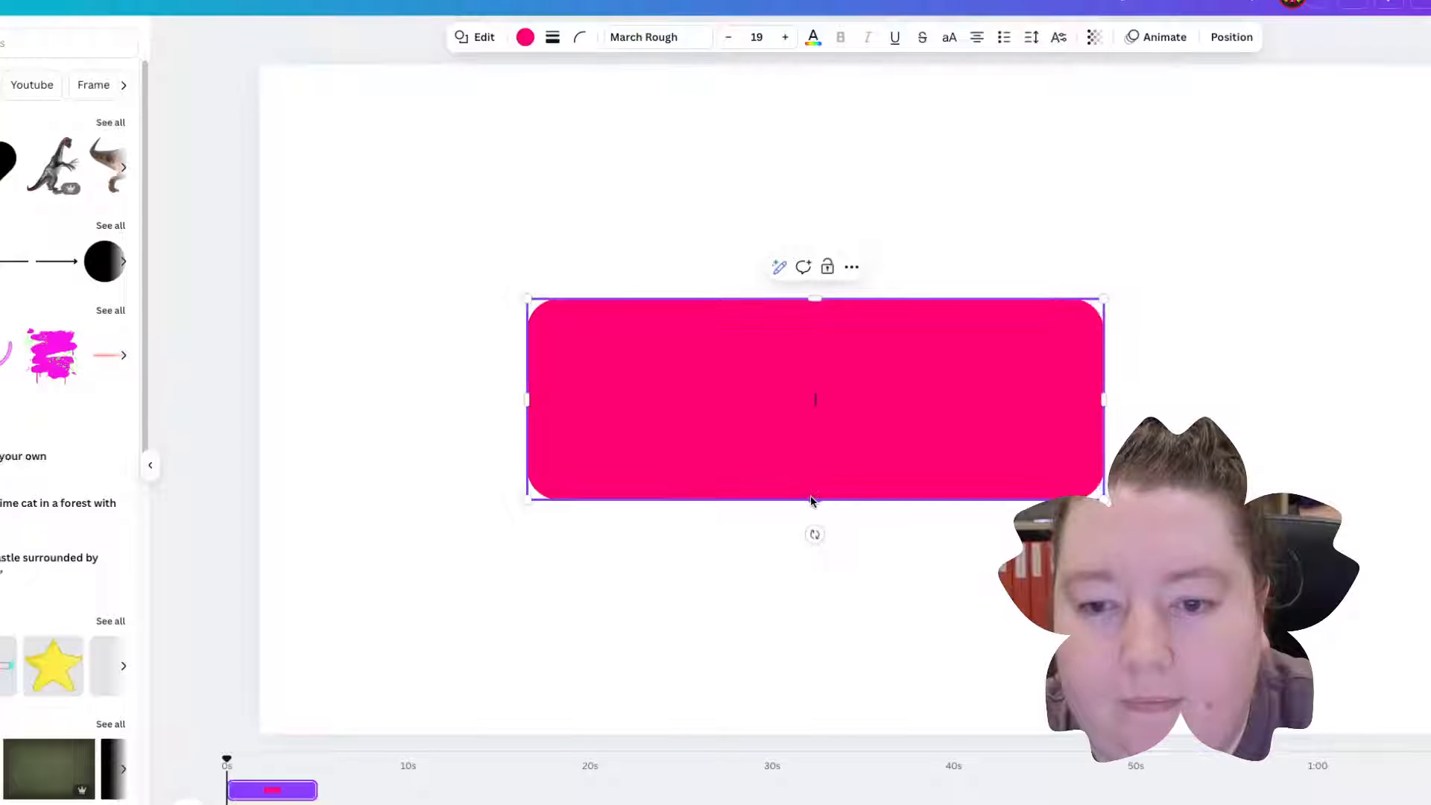
left_click_drag(812, 501, 789, 422)
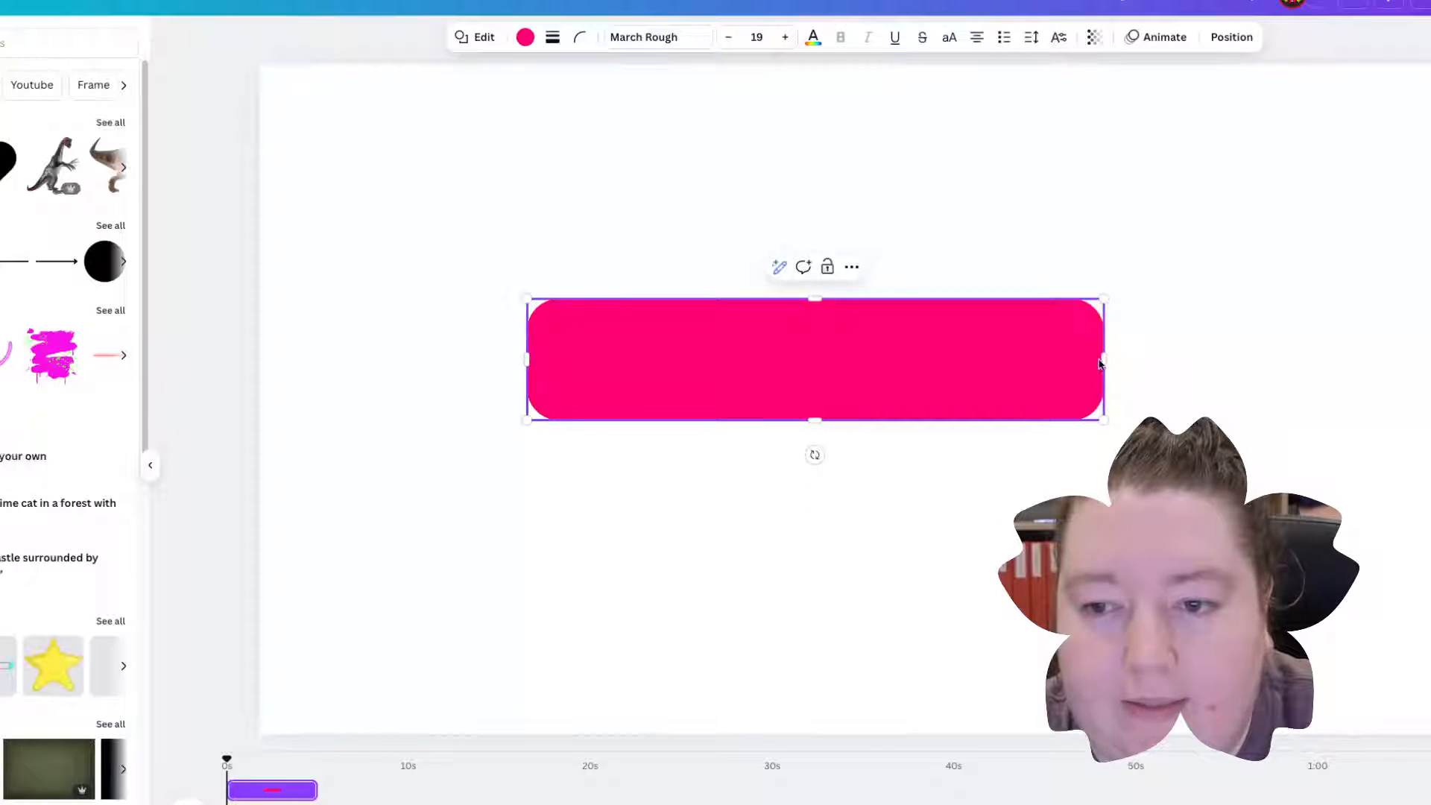
left_click_drag(1104, 363, 1158, 364)
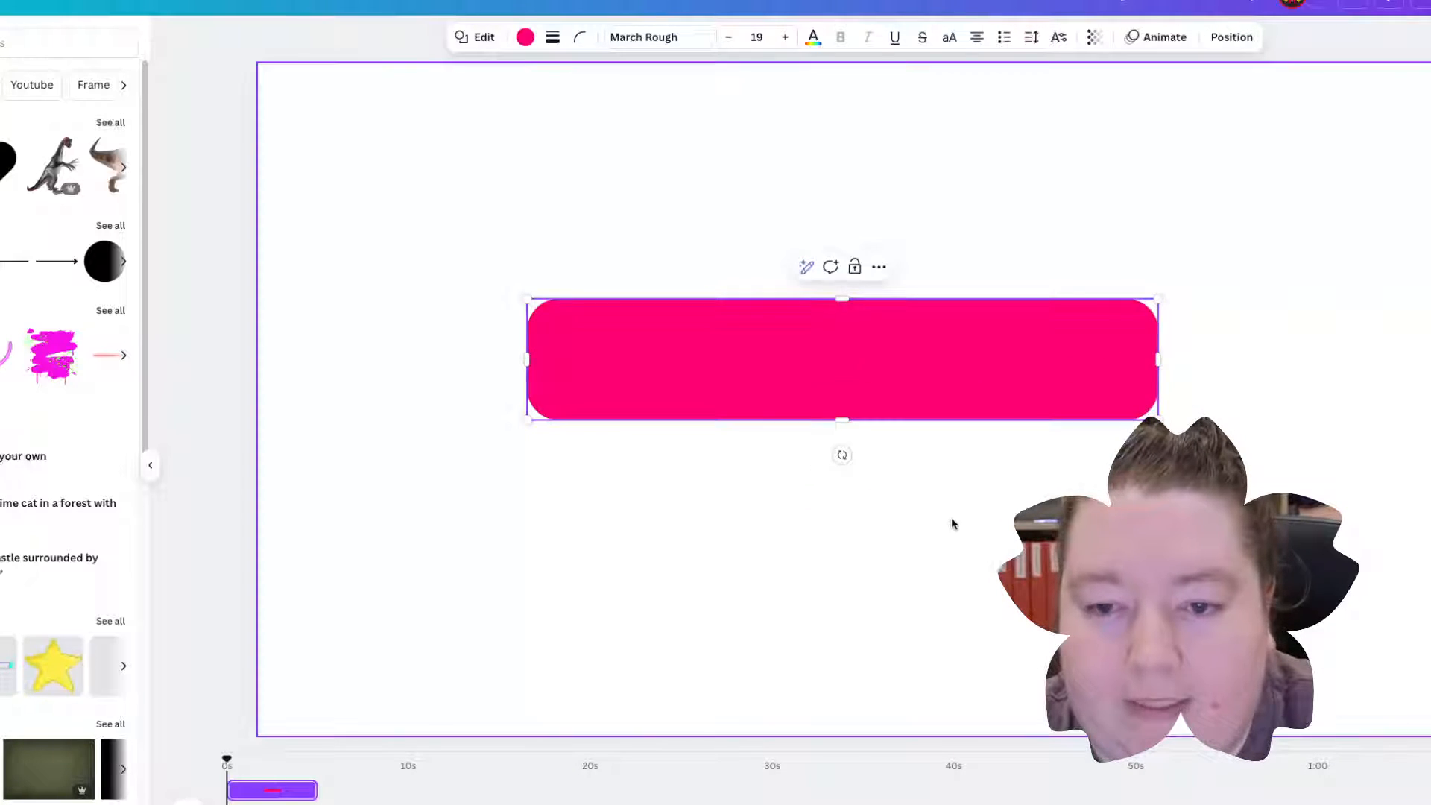
left_click_drag(878, 358, 787, 215)
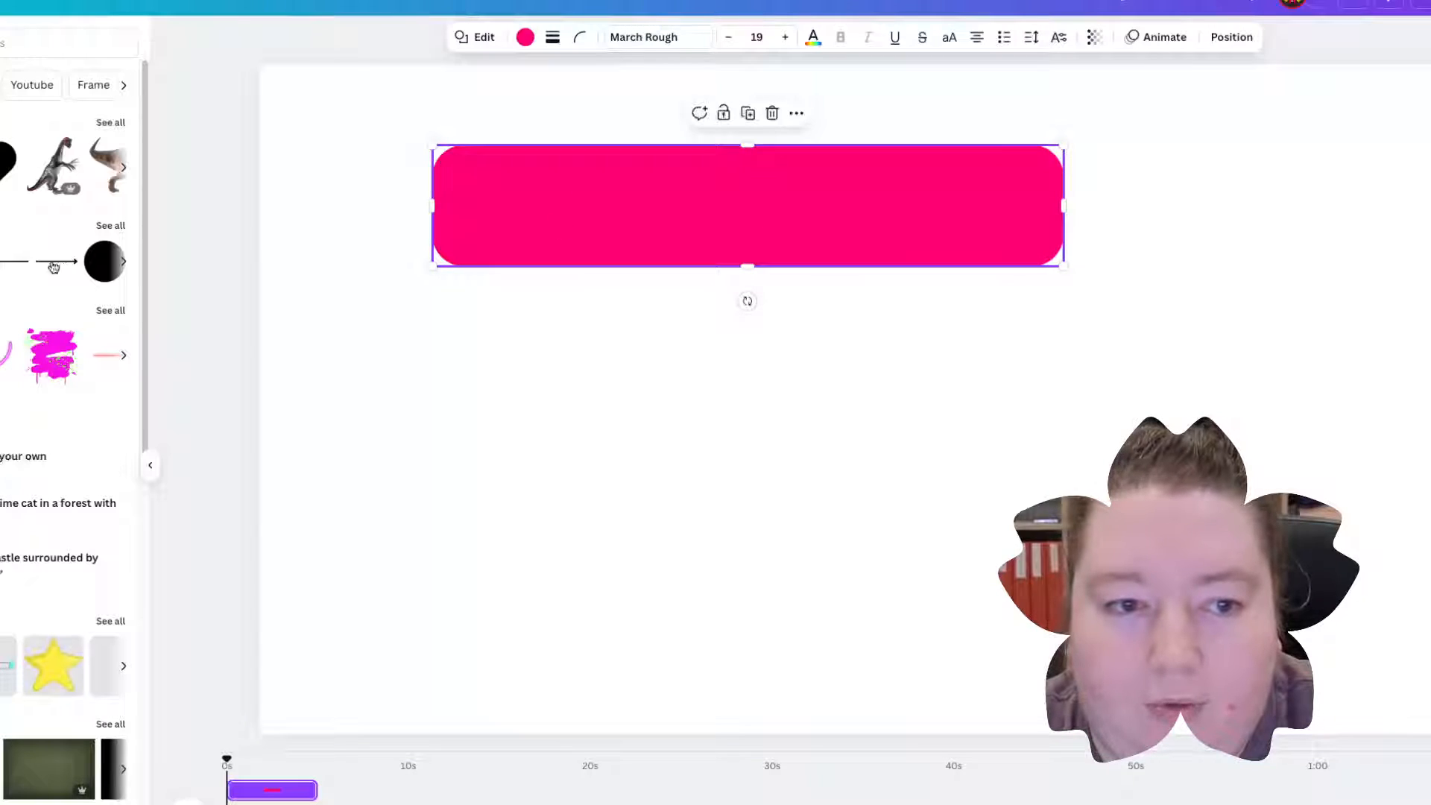
Step: Add a square, stretch it into a wide, flat rectangle and centre it below the rounded banner
key("r")
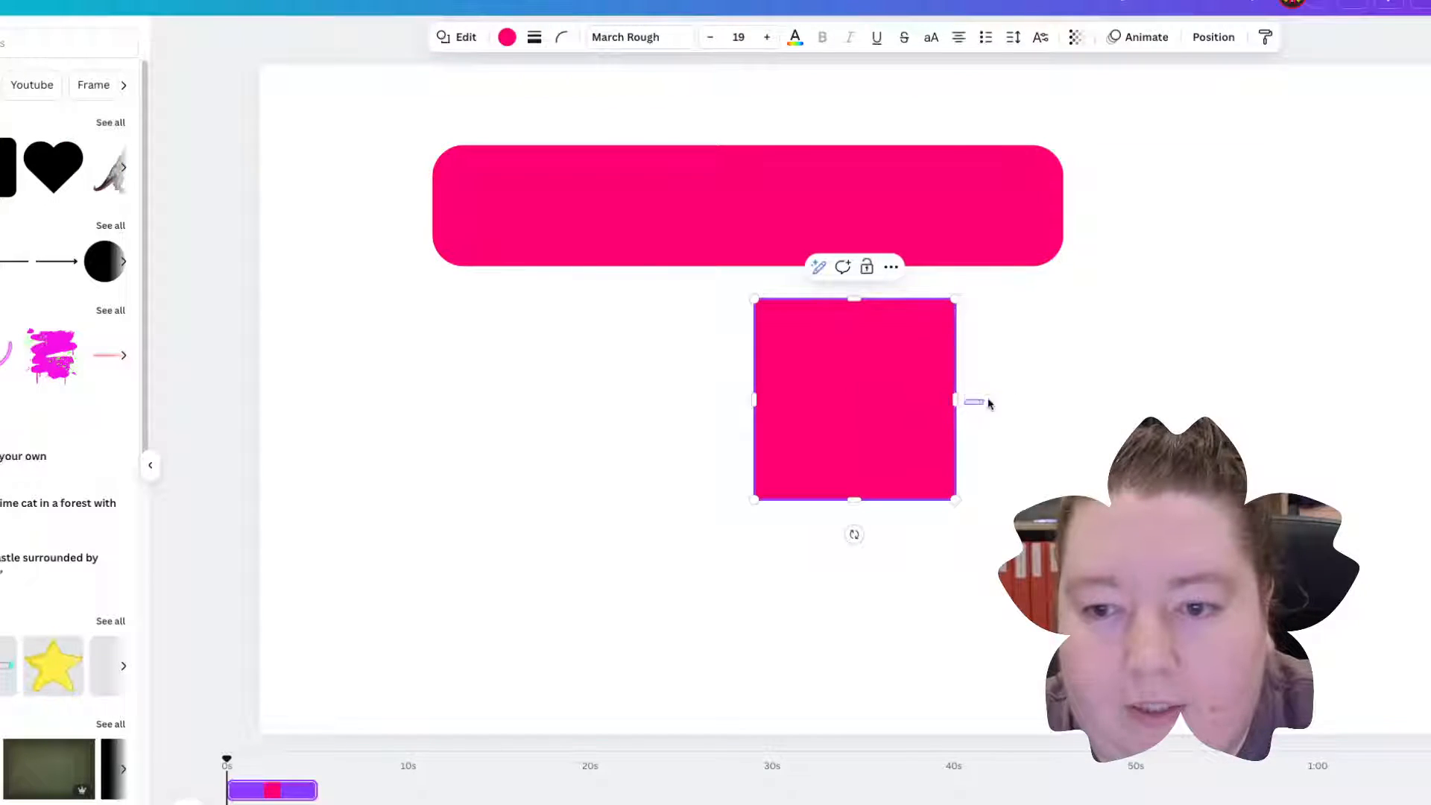
left_click(969, 401)
left_click(951, 400)
left_click_drag(956, 398, 1093, 399)
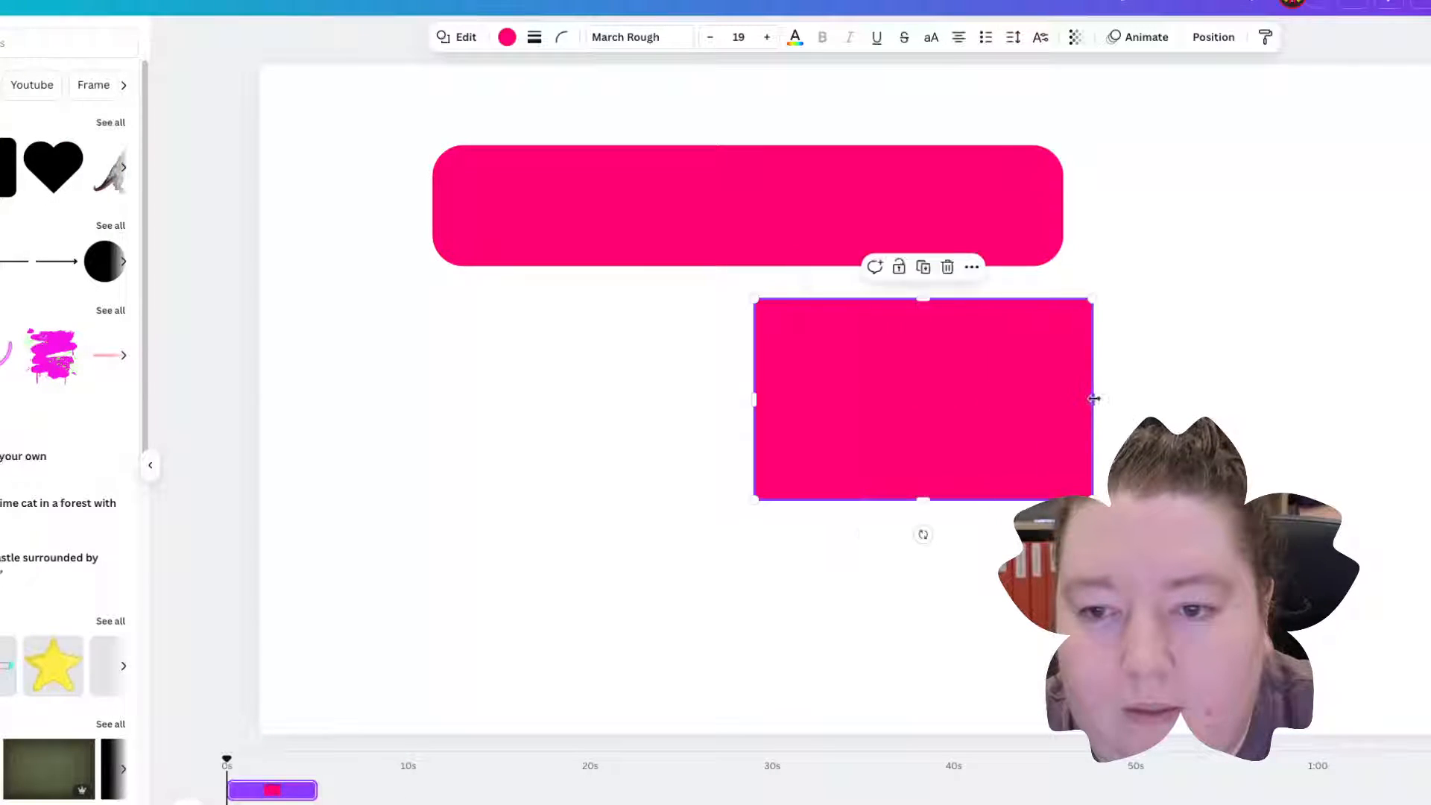
left_click_drag(755, 399, 444, 399)
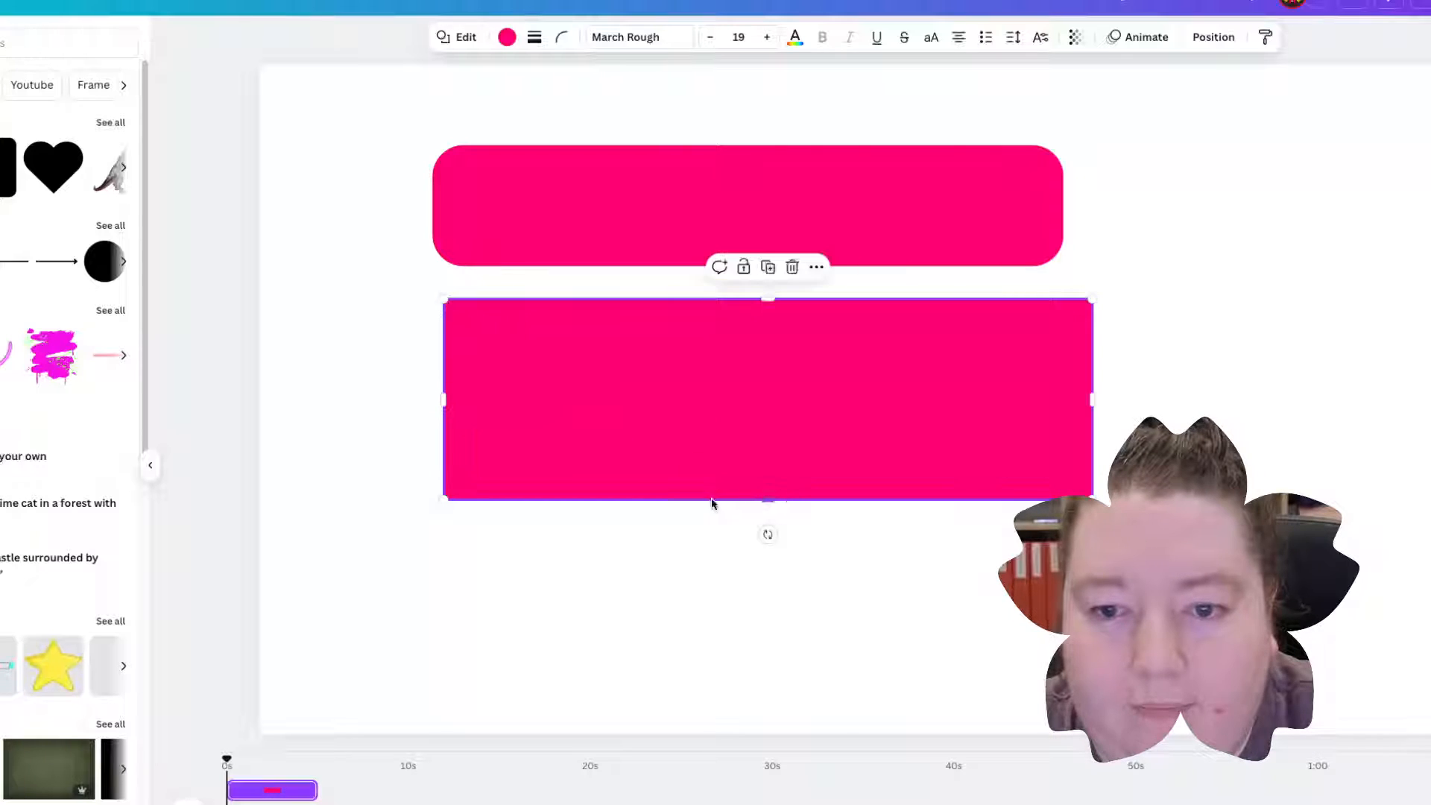
left_click_drag(769, 498, 758, 409)
left_click_drag(806, 363, 786, 367)
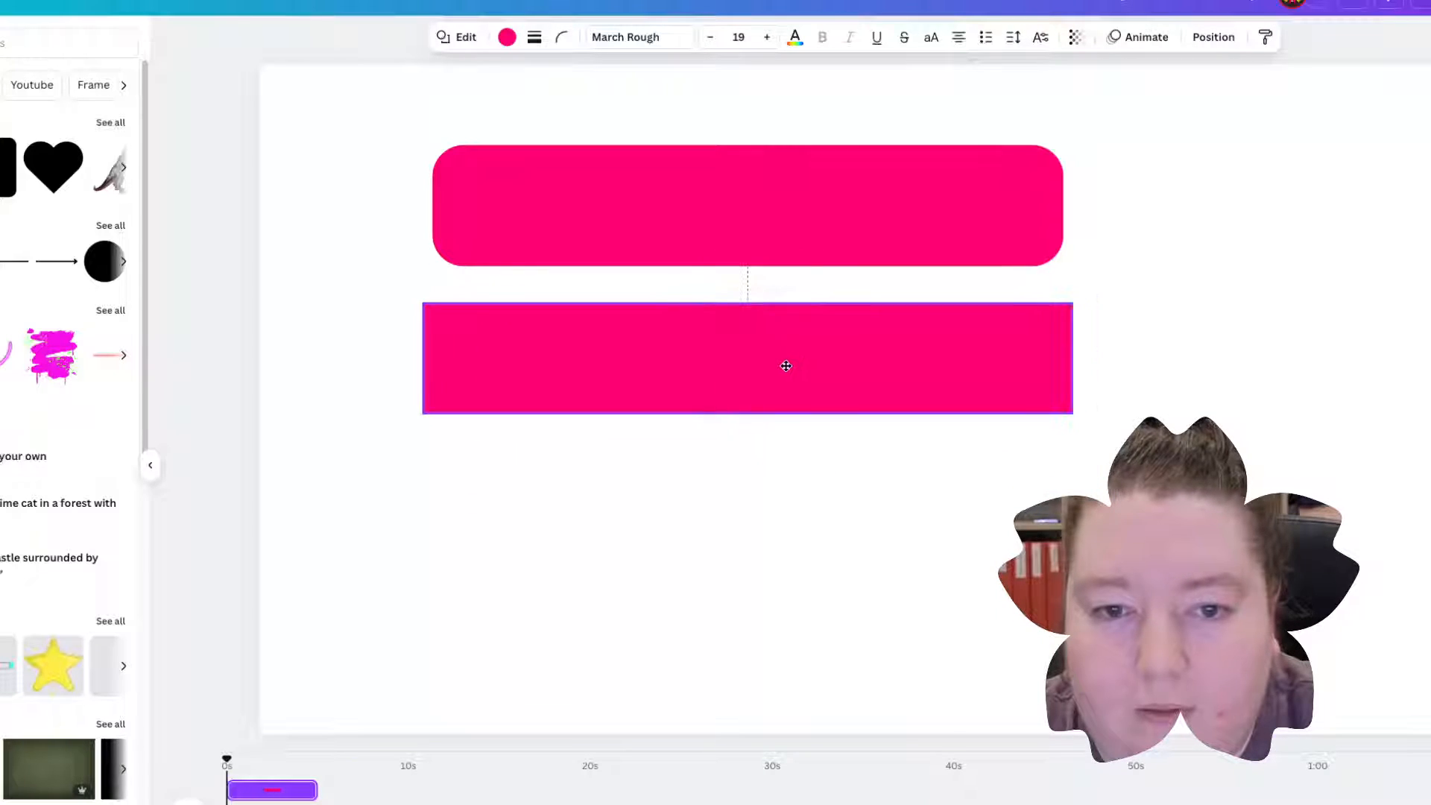
Step: Add a circle, stretch it into a wide ellipse and centre it below the rectangle
left_click(121, 261)
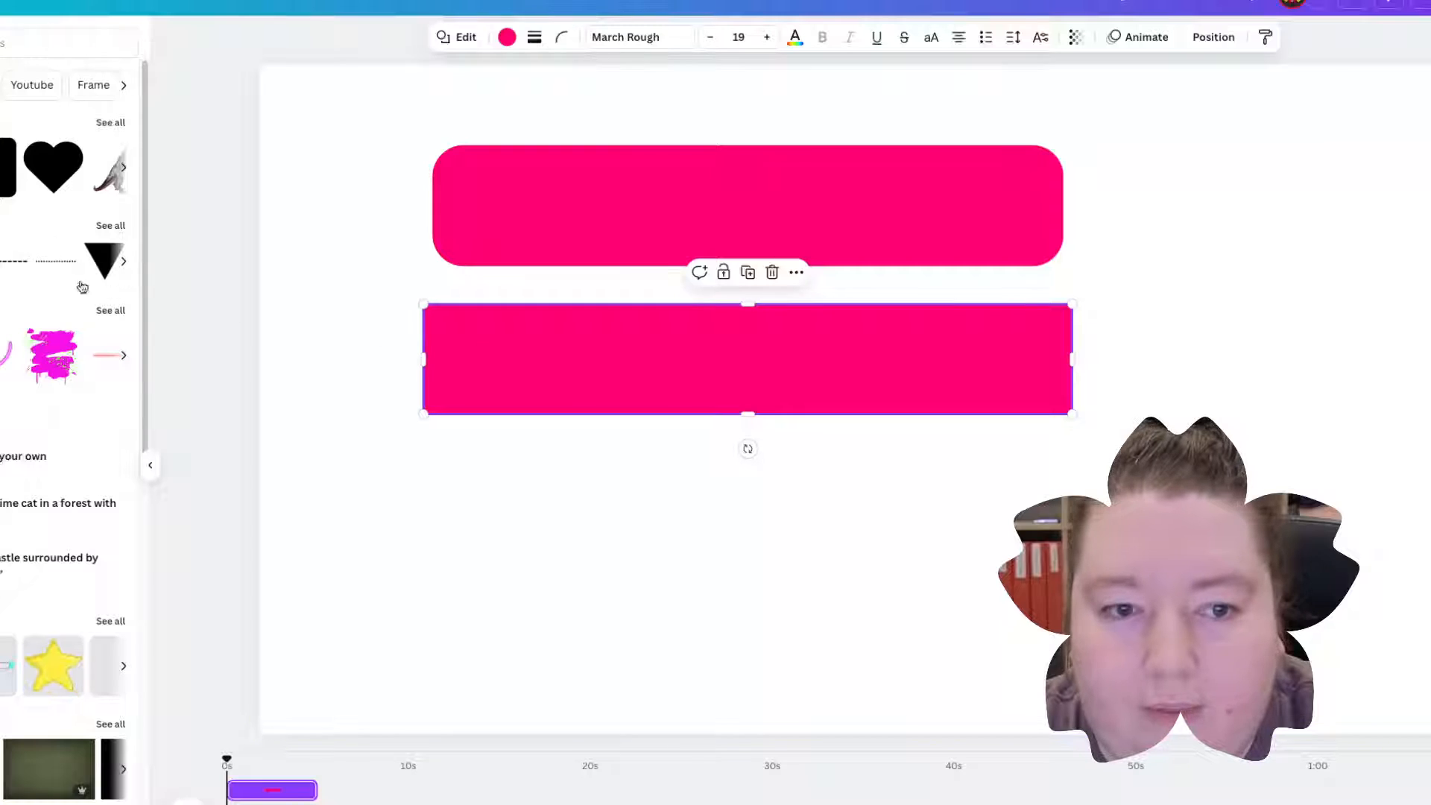
left_click(1, 261)
left_click_drag(884, 446, 779, 614)
left_click_drag(848, 568, 1114, 568)
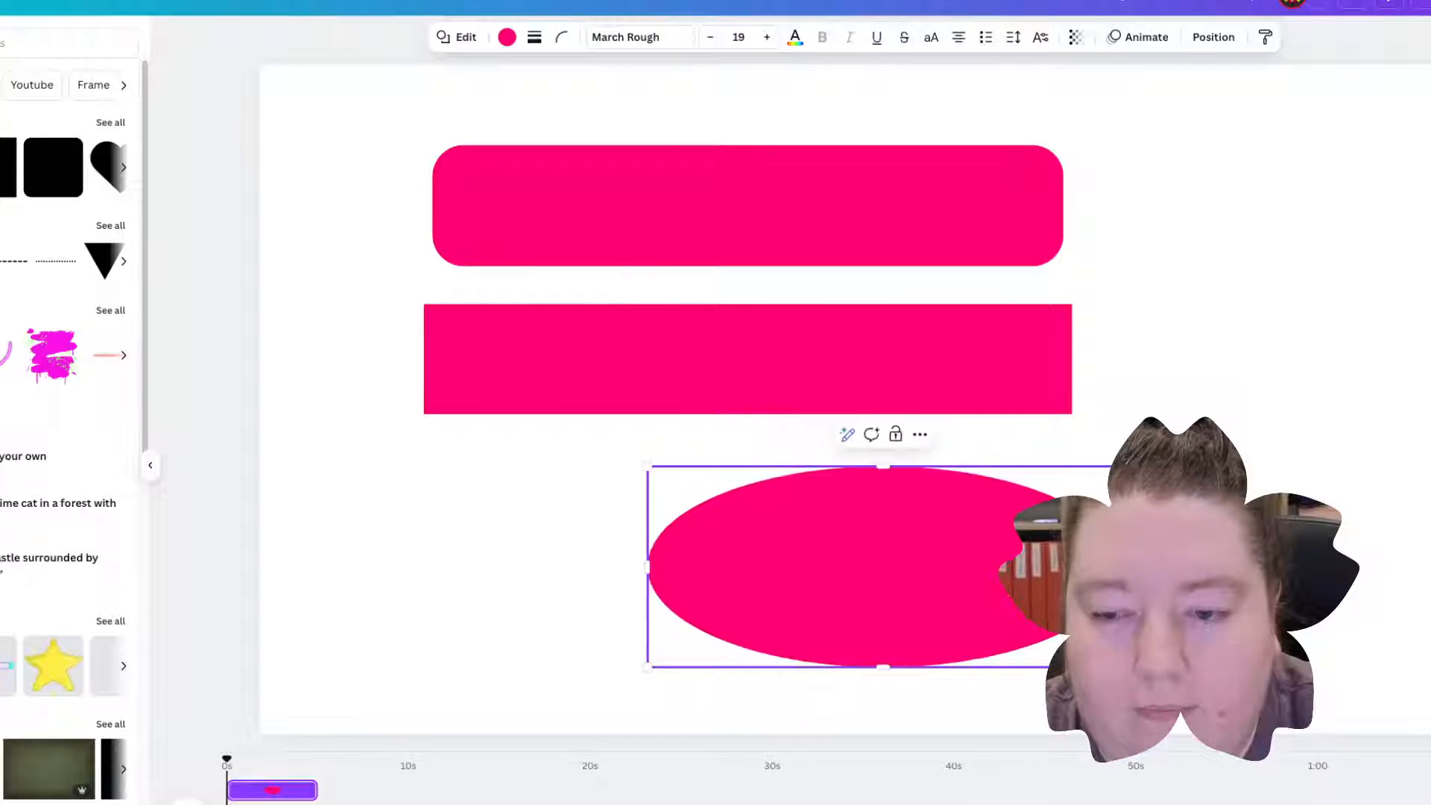
left_click_drag(887, 477, 891, 503)
key("Escape")
left_click_drag(894, 570, 833, 552)
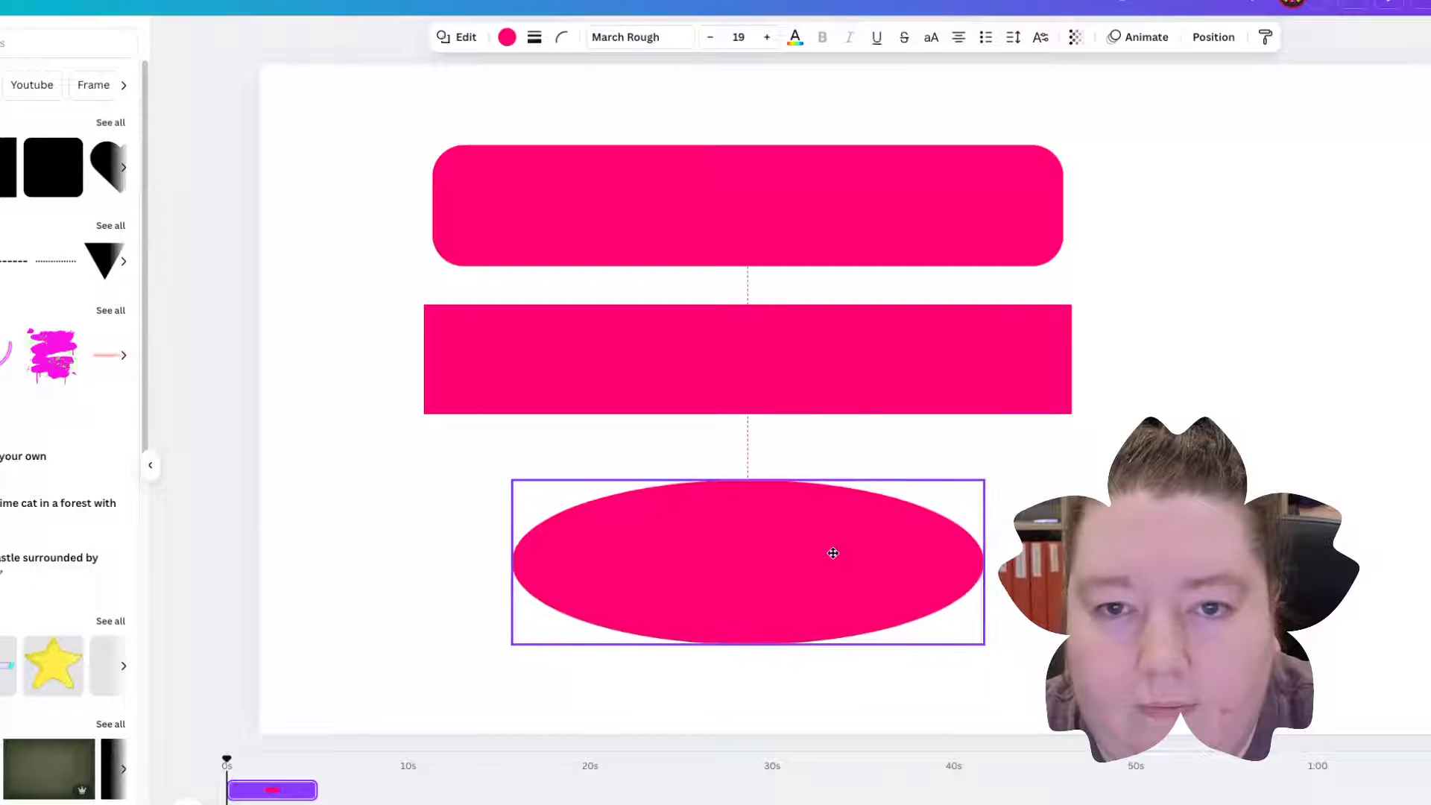
Step: Fill the ellipse with the turquoise-pink-yellow gradient and the rectangle with the purple-black-pink gradient
left_click(507, 37)
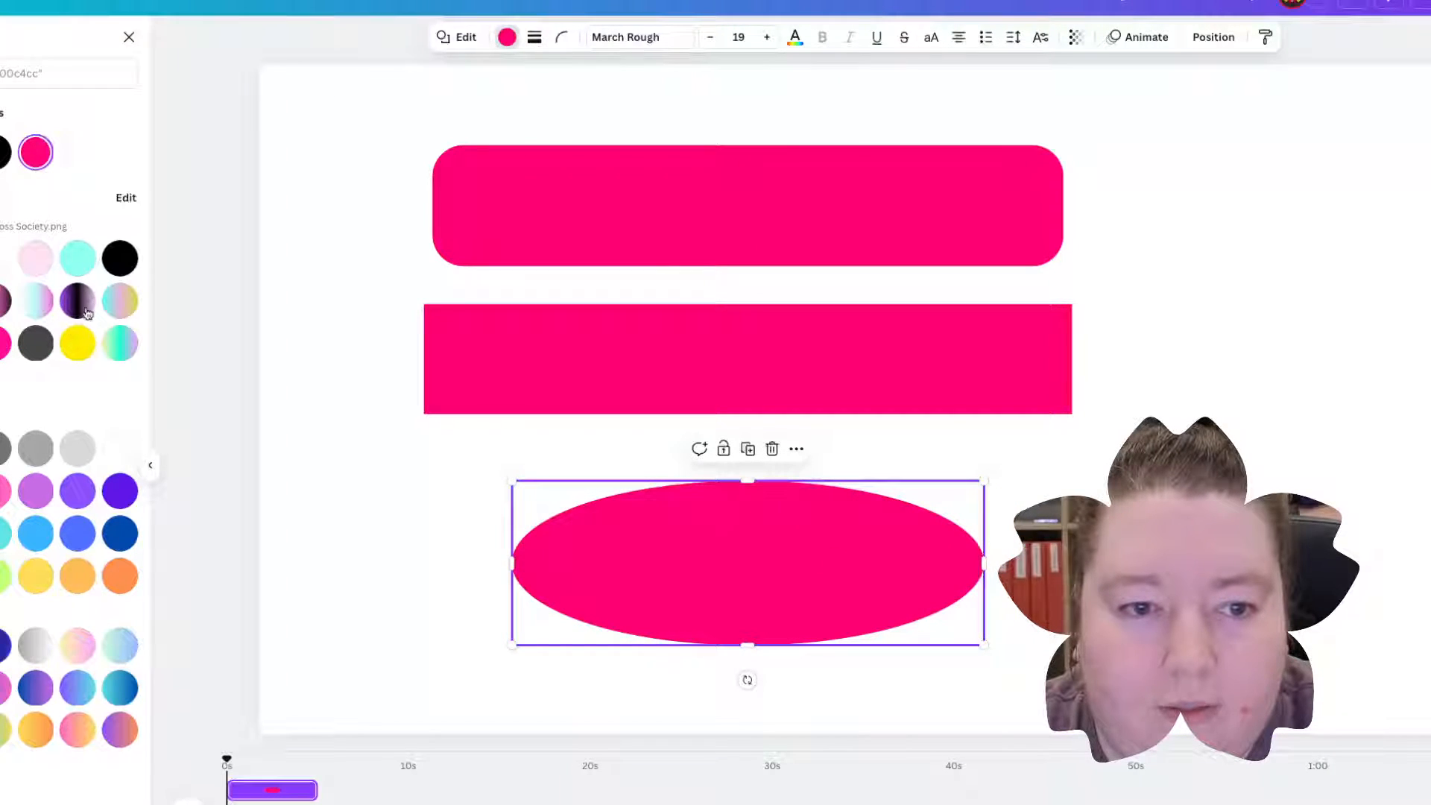
left_click(120, 302)
left_click(655, 345)
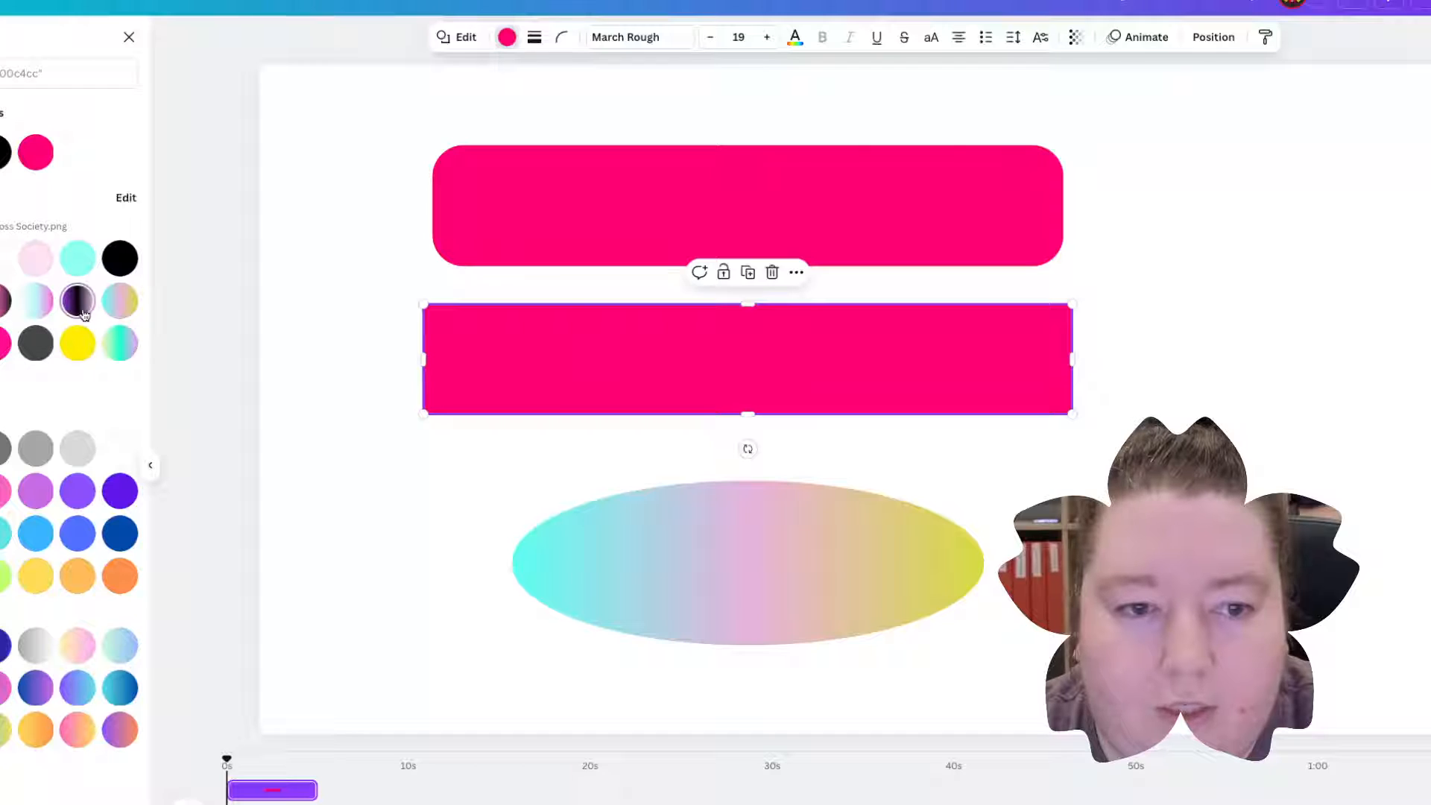
left_click(78, 301)
Step: Try several brand gradients on the rounded banner and settle on the pink-cyan-purple one
left_click(543, 204)
left_click(35, 301)
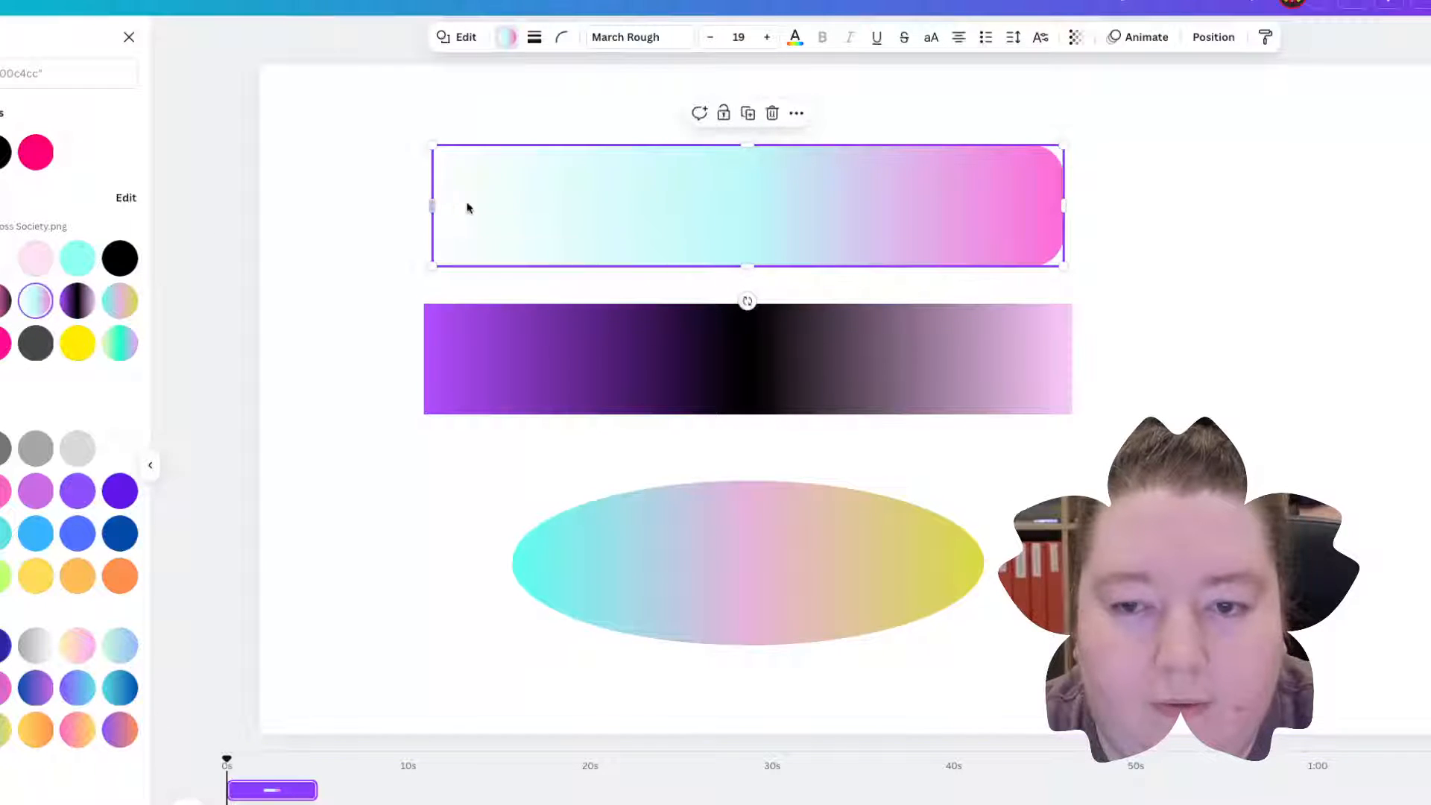
left_click(3, 301)
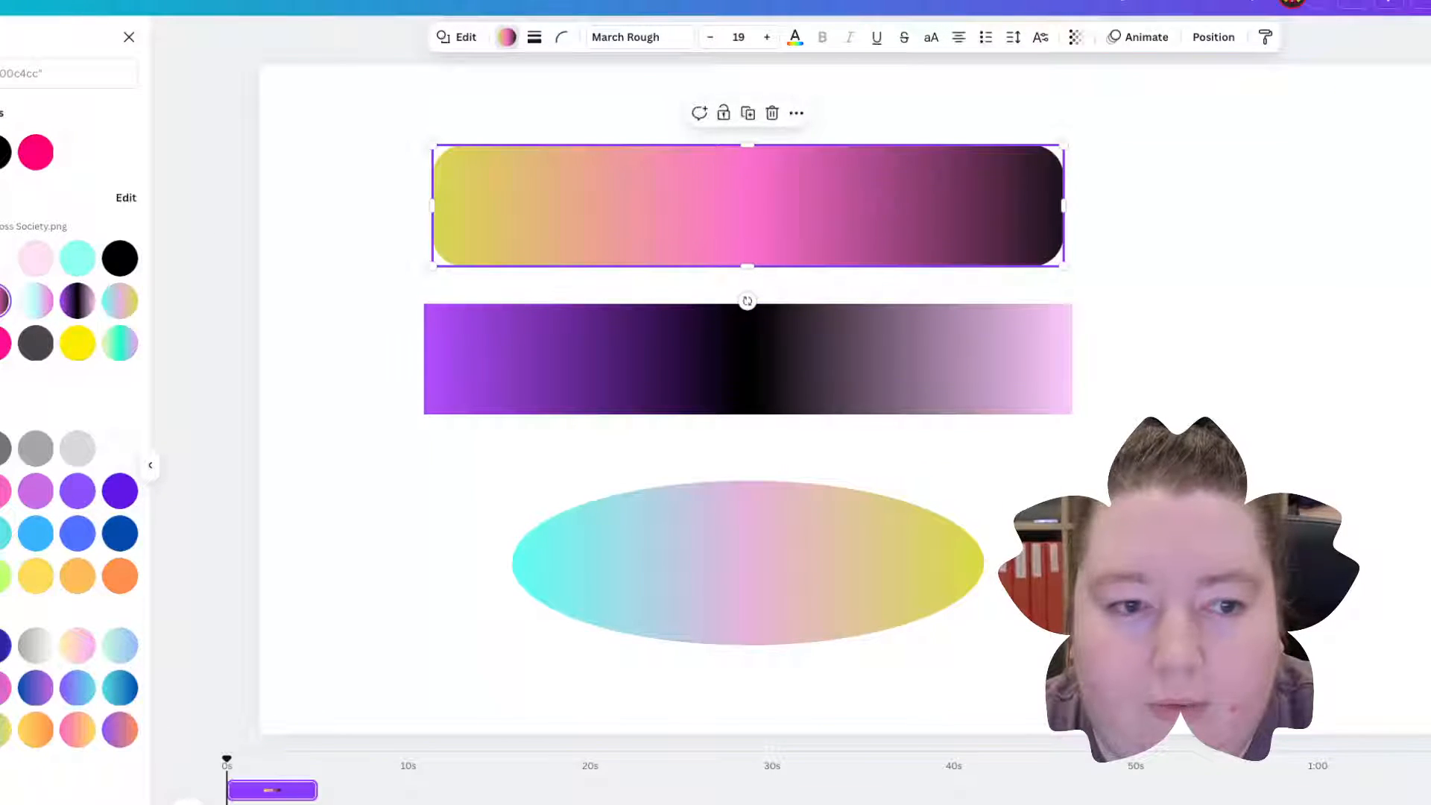
left_click(0, 301)
Step: Fill the middle rectangle with the yellow-green-pink gradient and shift it slightly down
left_click(856, 361)
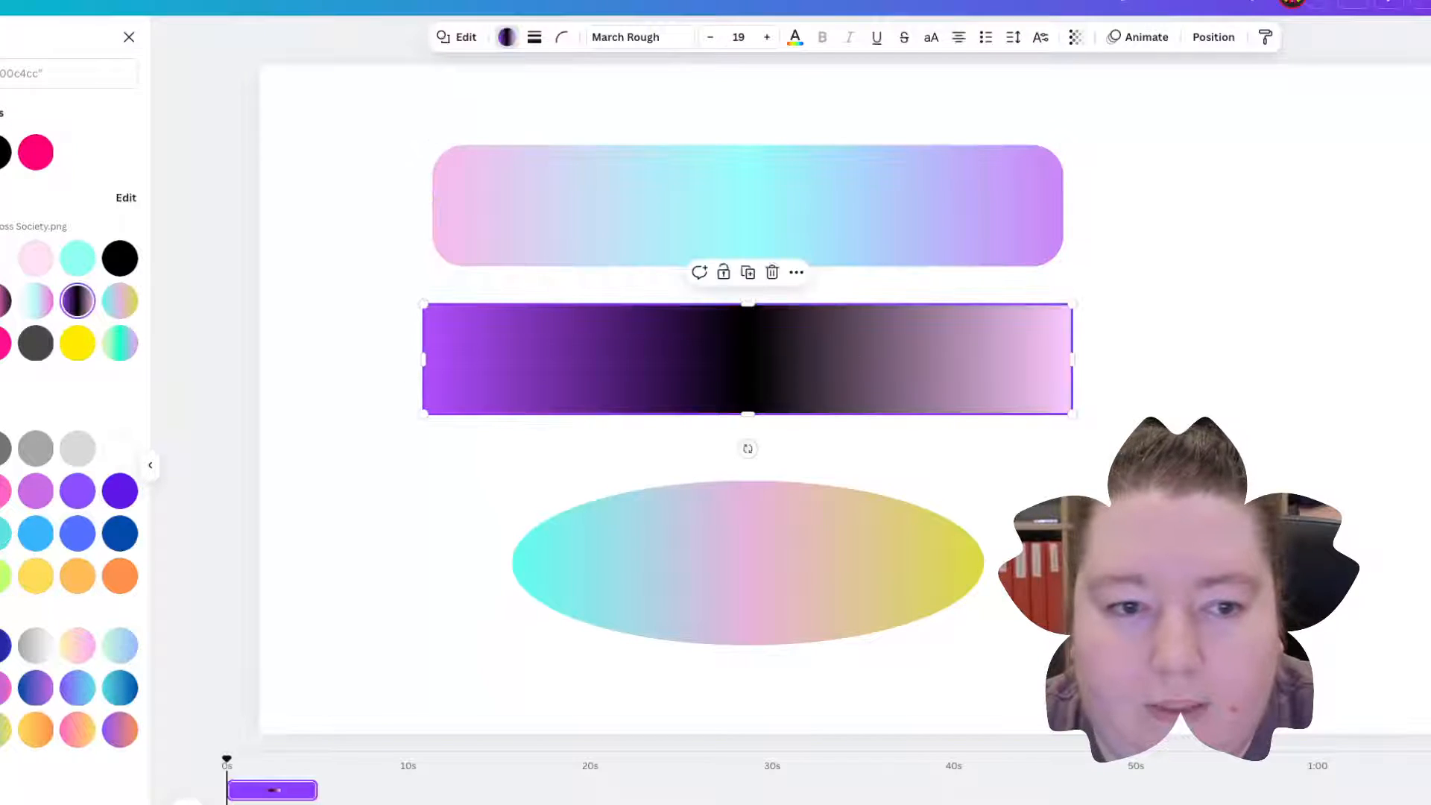
left_click(0, 301)
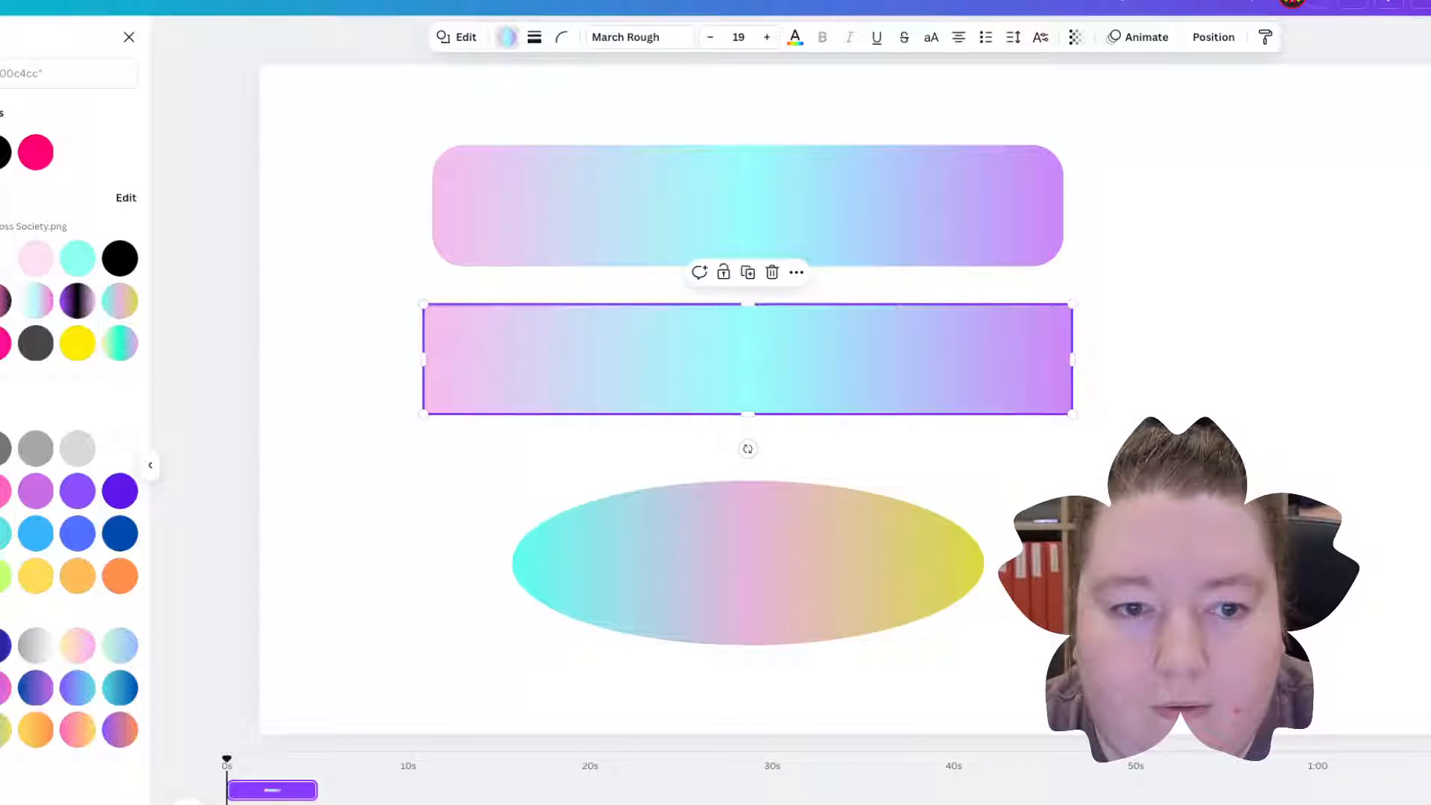
left_click(120, 343)
left_click(1271, 396)
left_click_drag(865, 370, 865, 380)
Step: Try other fills on the middle rectangle and finish with a solid mustard yellow
left_click(507, 37)
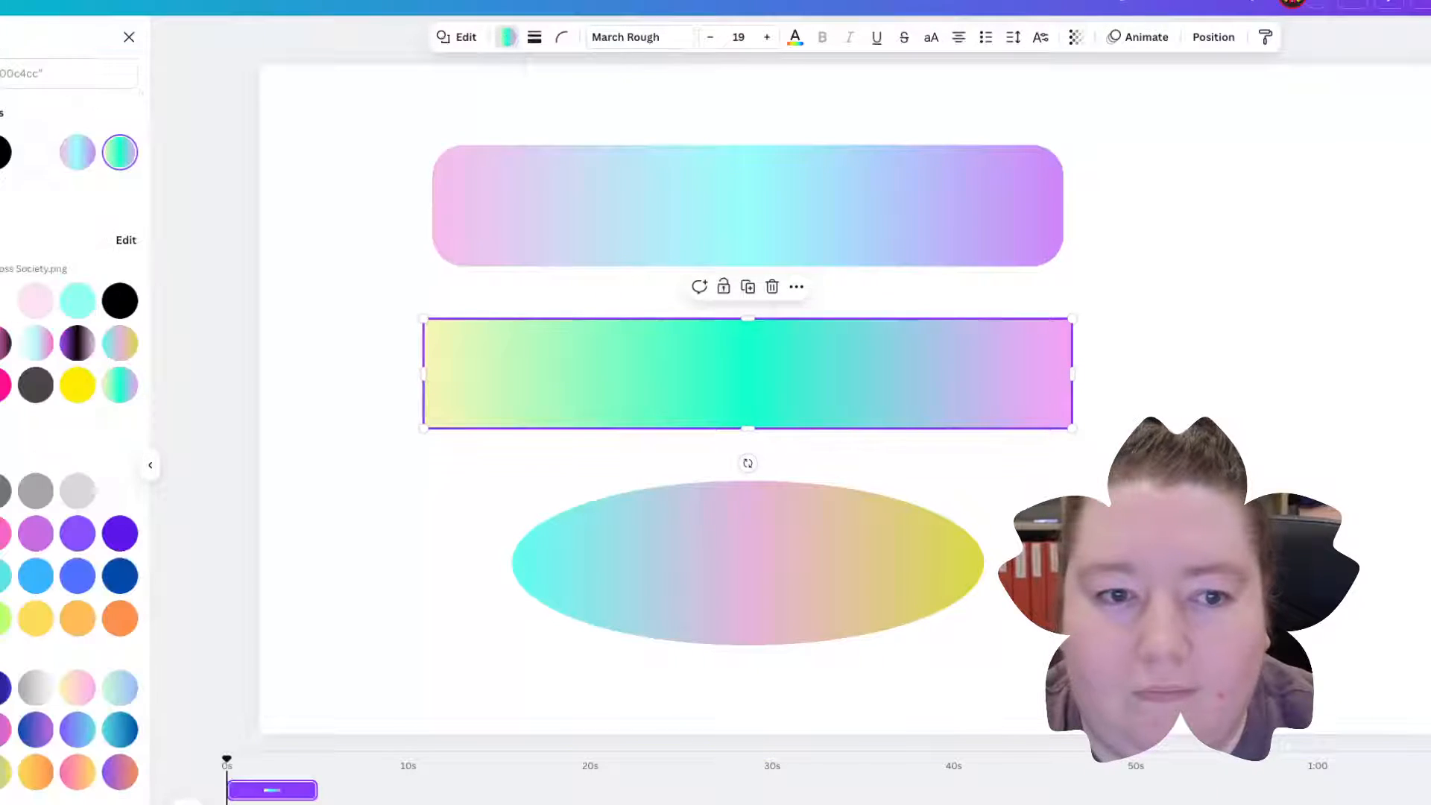
left_click(120, 343)
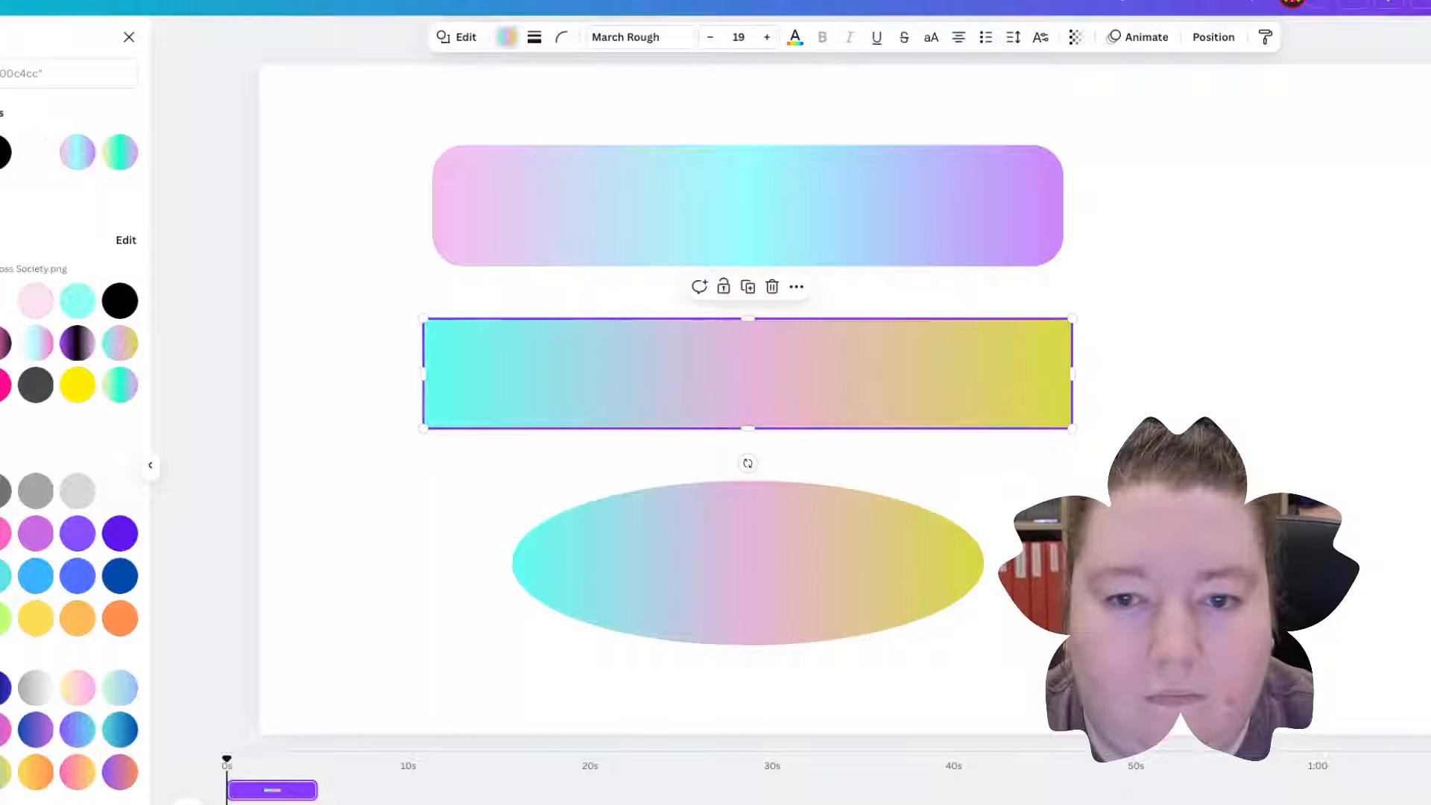
left_click(3, 385)
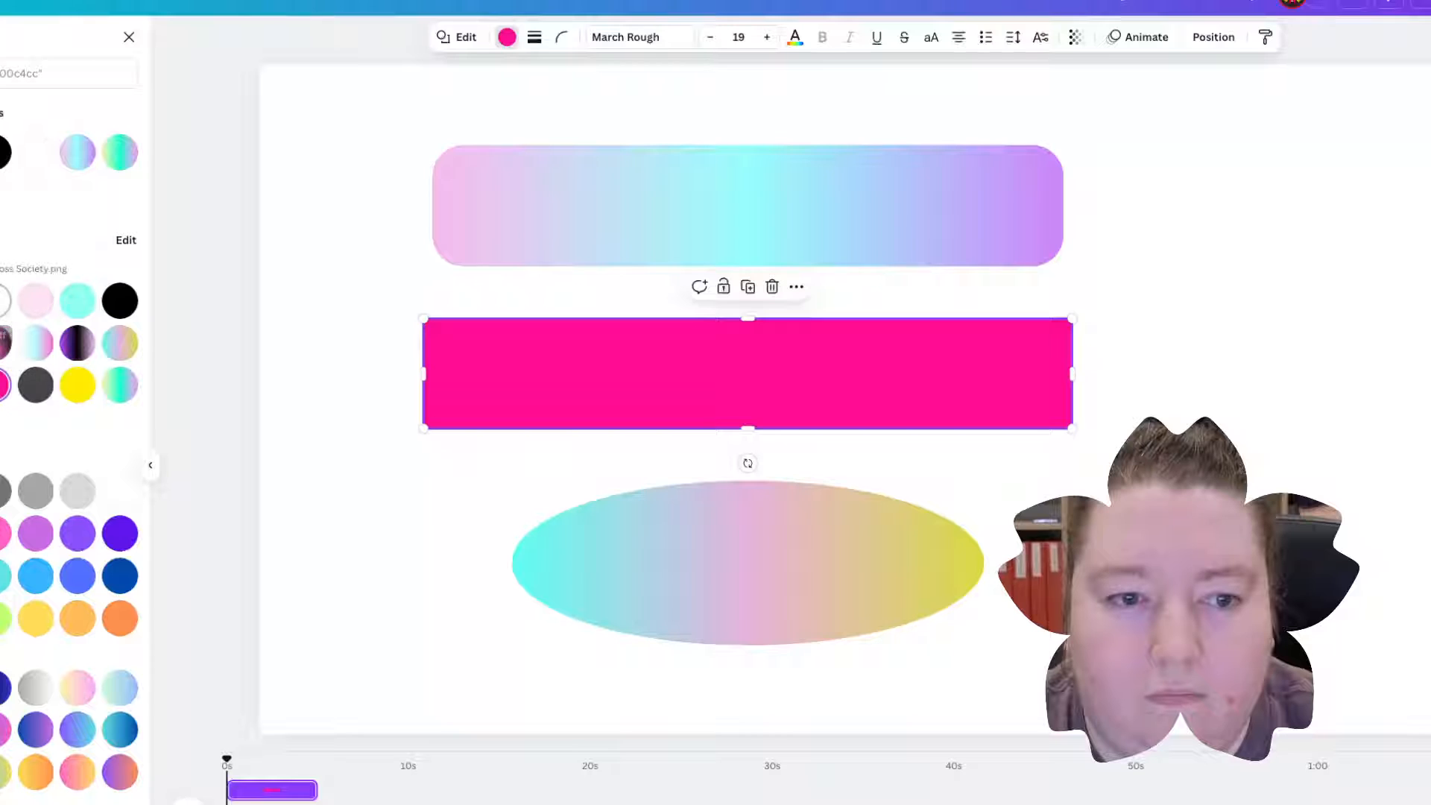
left_click(0, 301)
left_click(1185, 597)
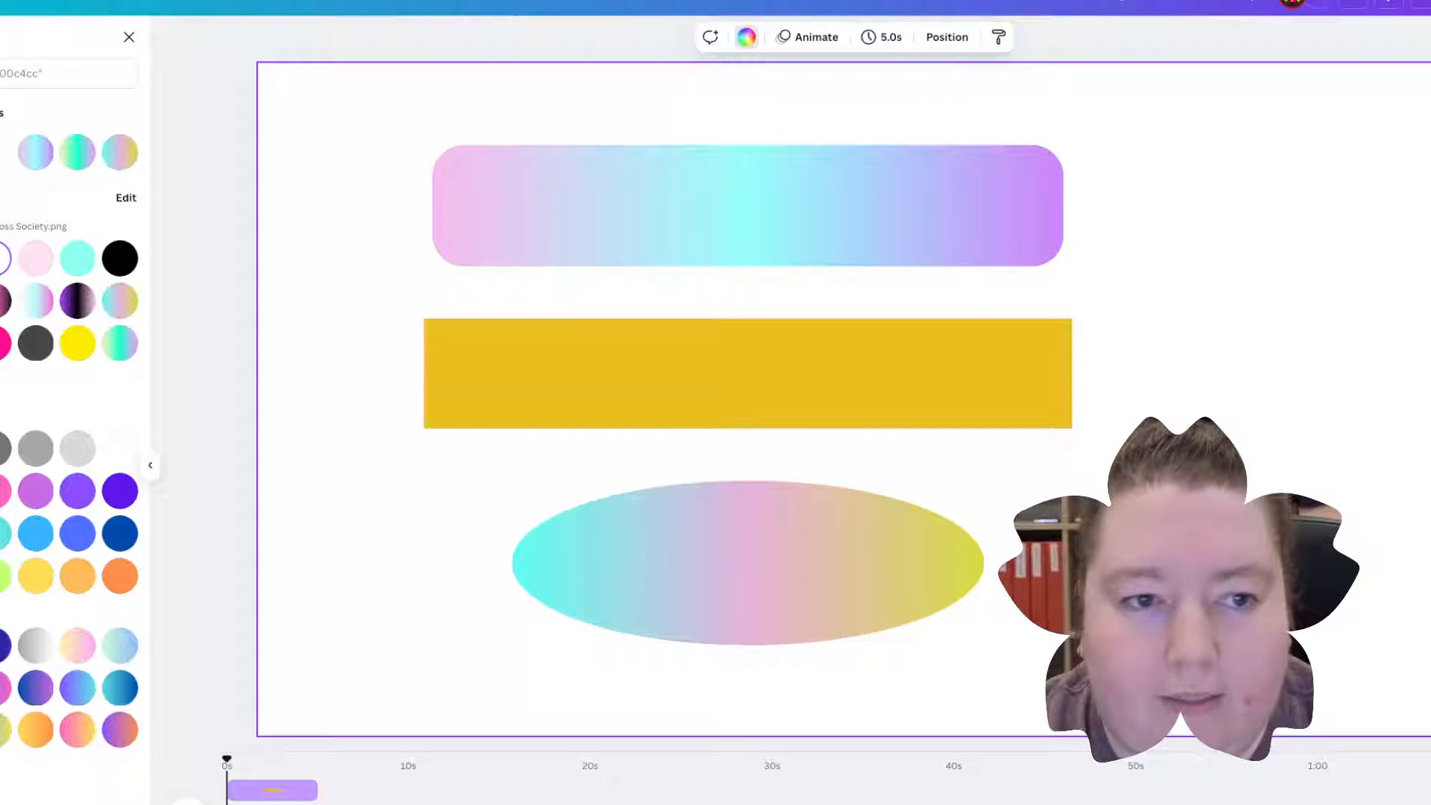
Step: Search the elements library for "twitch alerts" and show all matching graphics
left_click(0, 97)
left_click(2, 43)
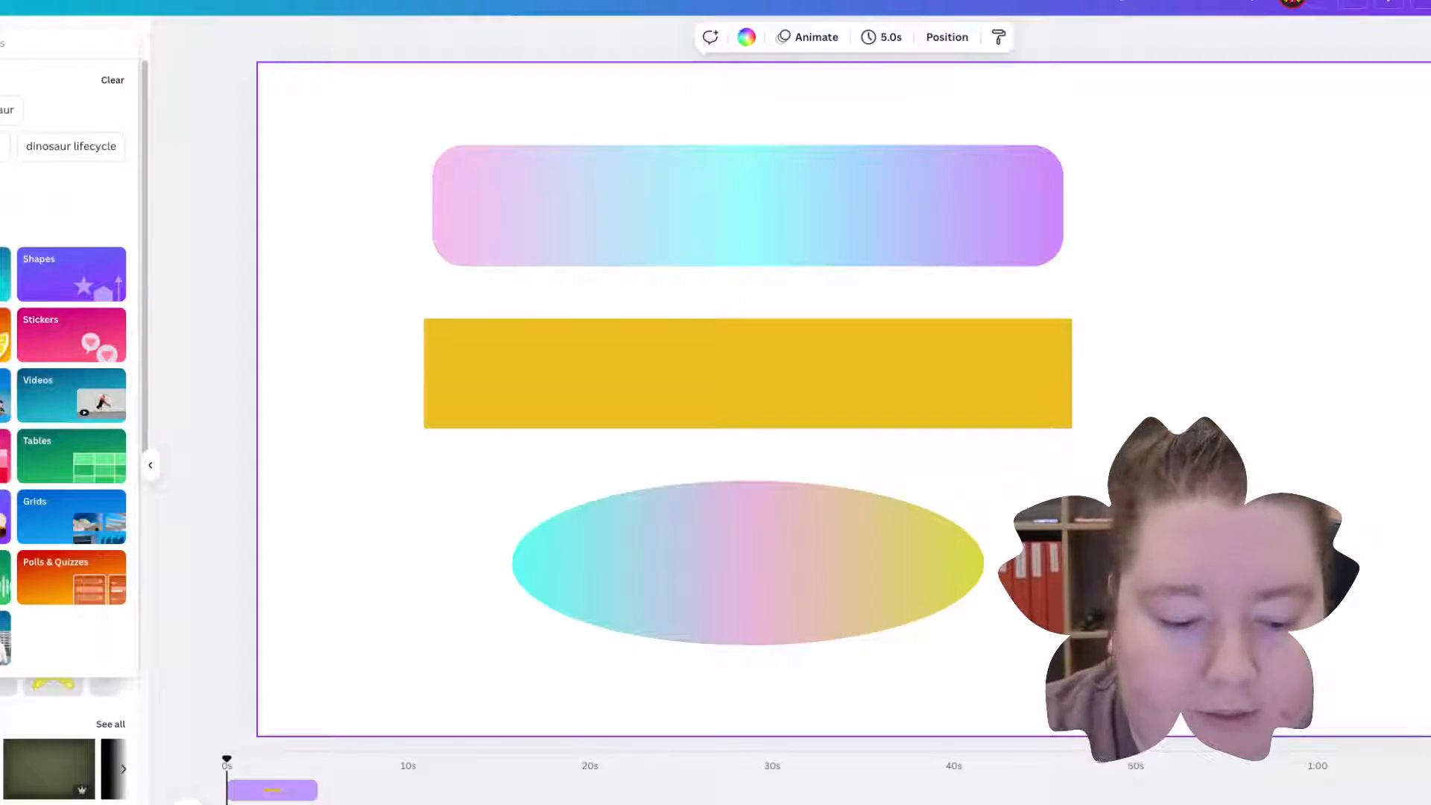
type("twitch")
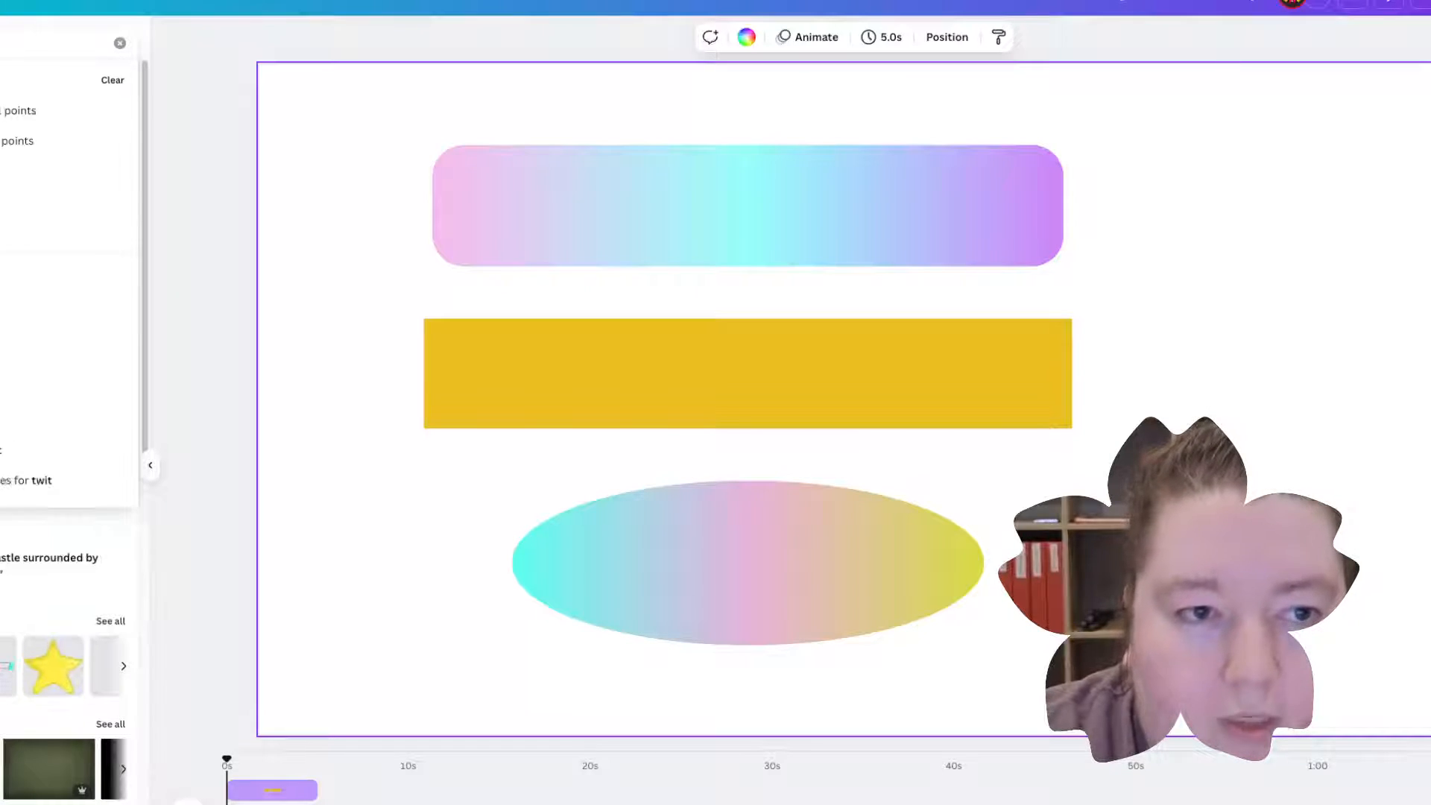
type(" aler")
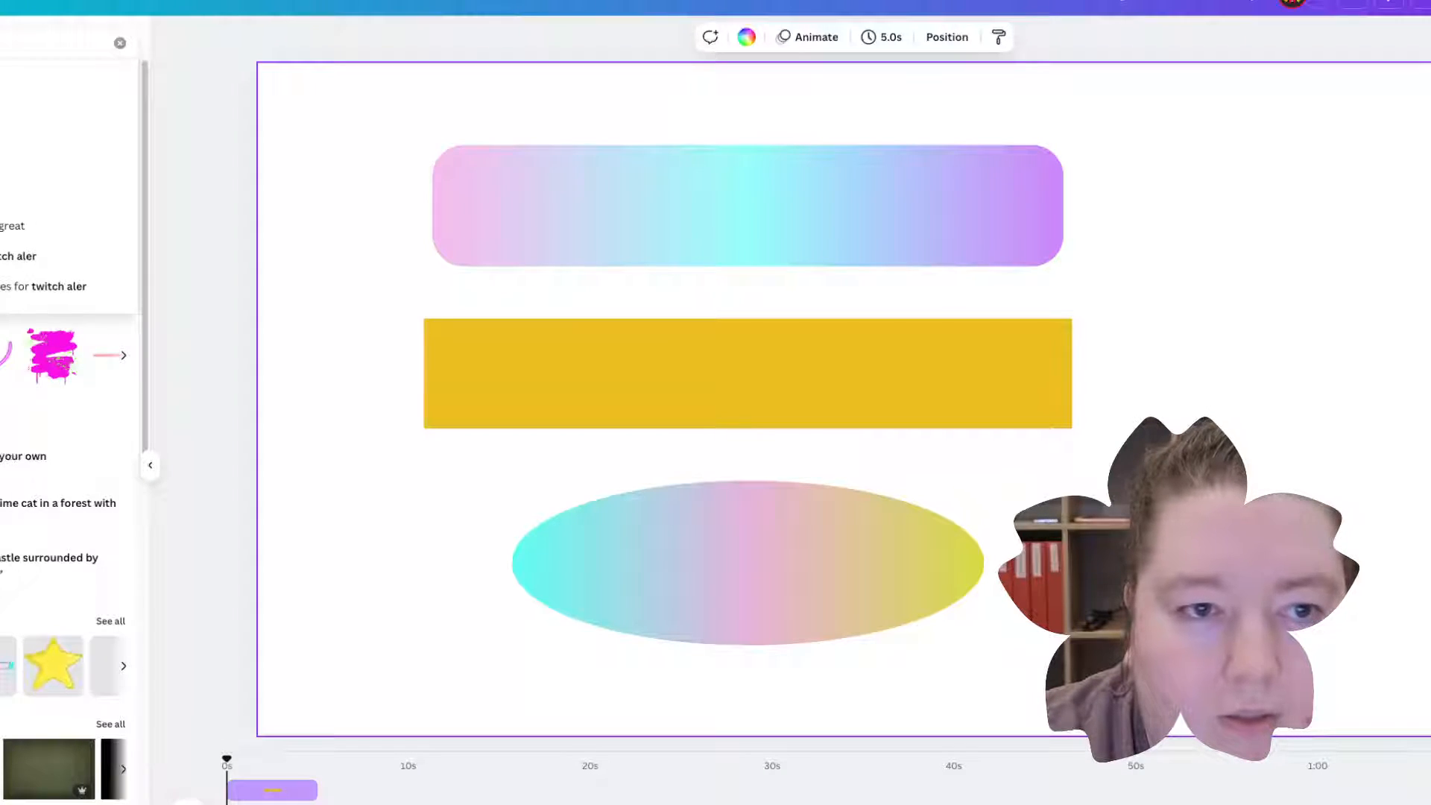
type("ts")
key("Return")
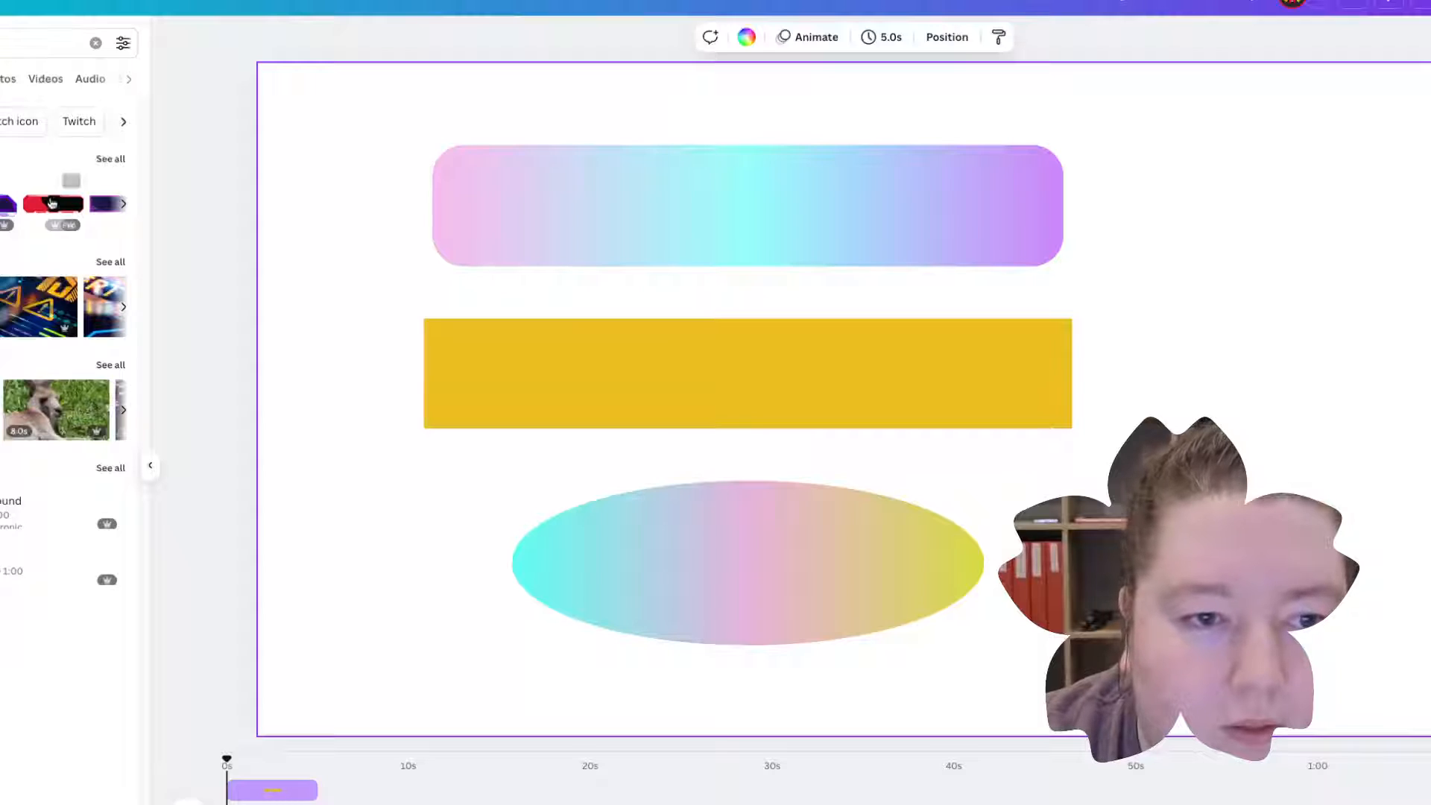
left_click(105, 163)
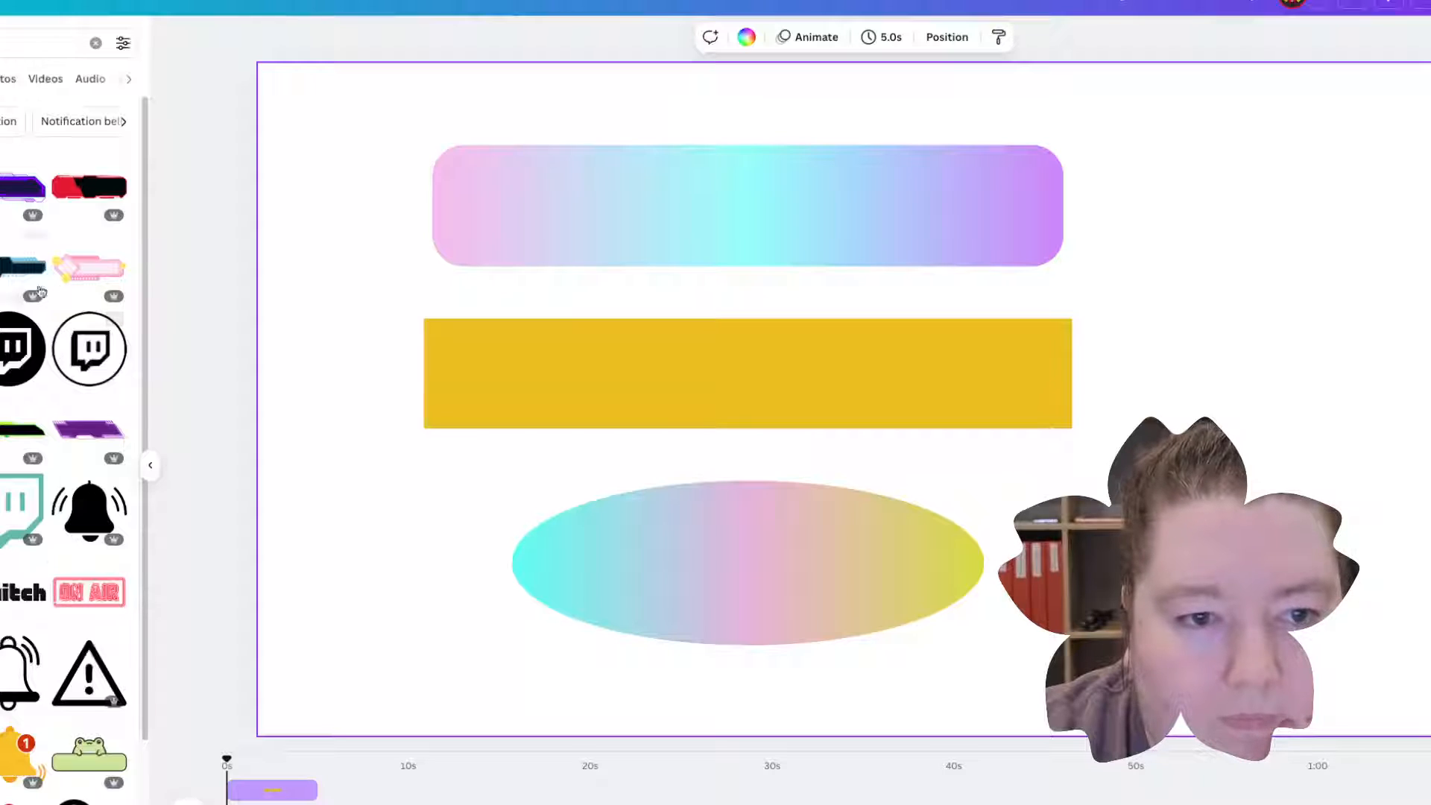
Step: Try the pink and the red-and-black alert banner graphics on the page and remove each one again
left_click(88, 266)
left_click_drag(812, 396, 675, 315)
left_click(743, 194)
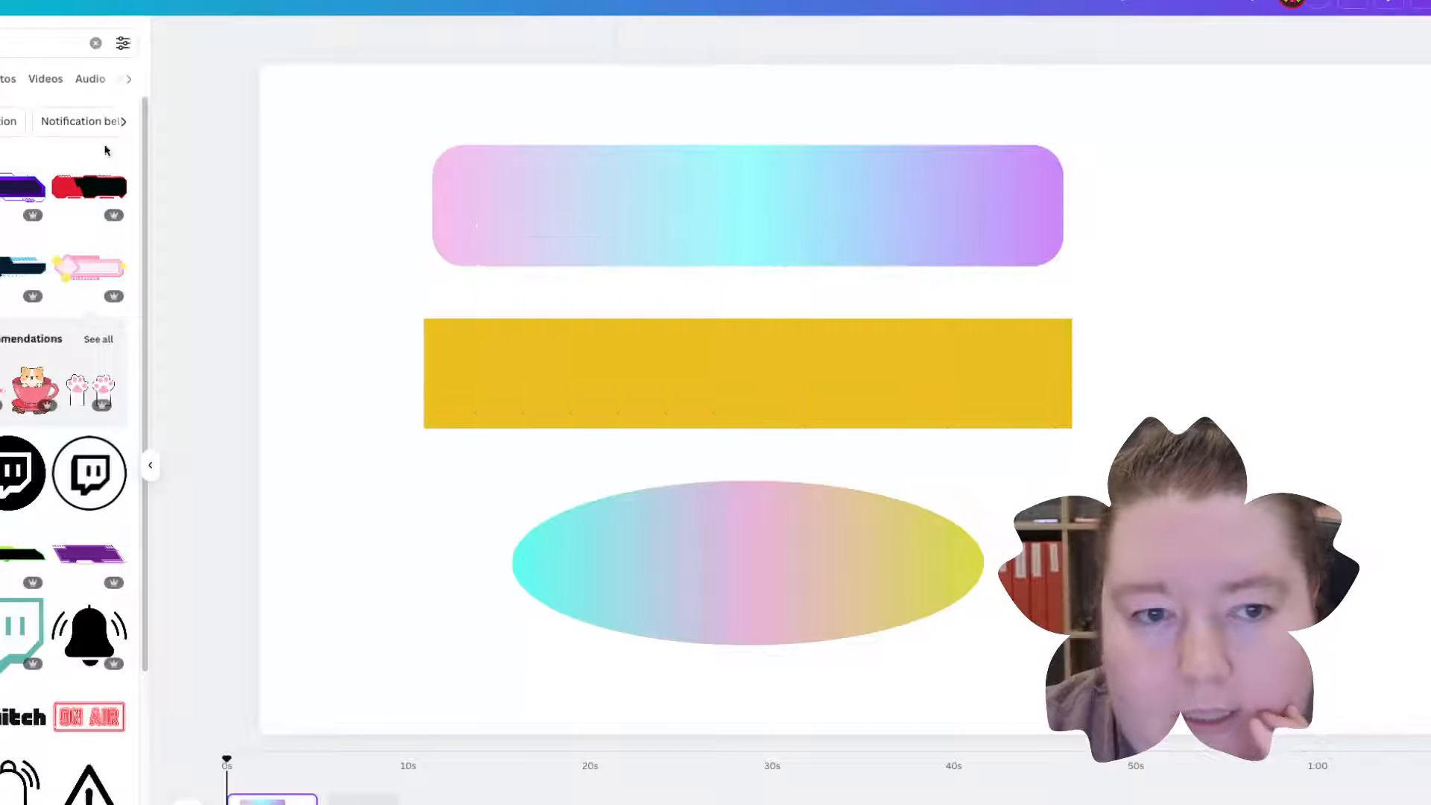
left_click(89, 187)
left_click(881, 297)
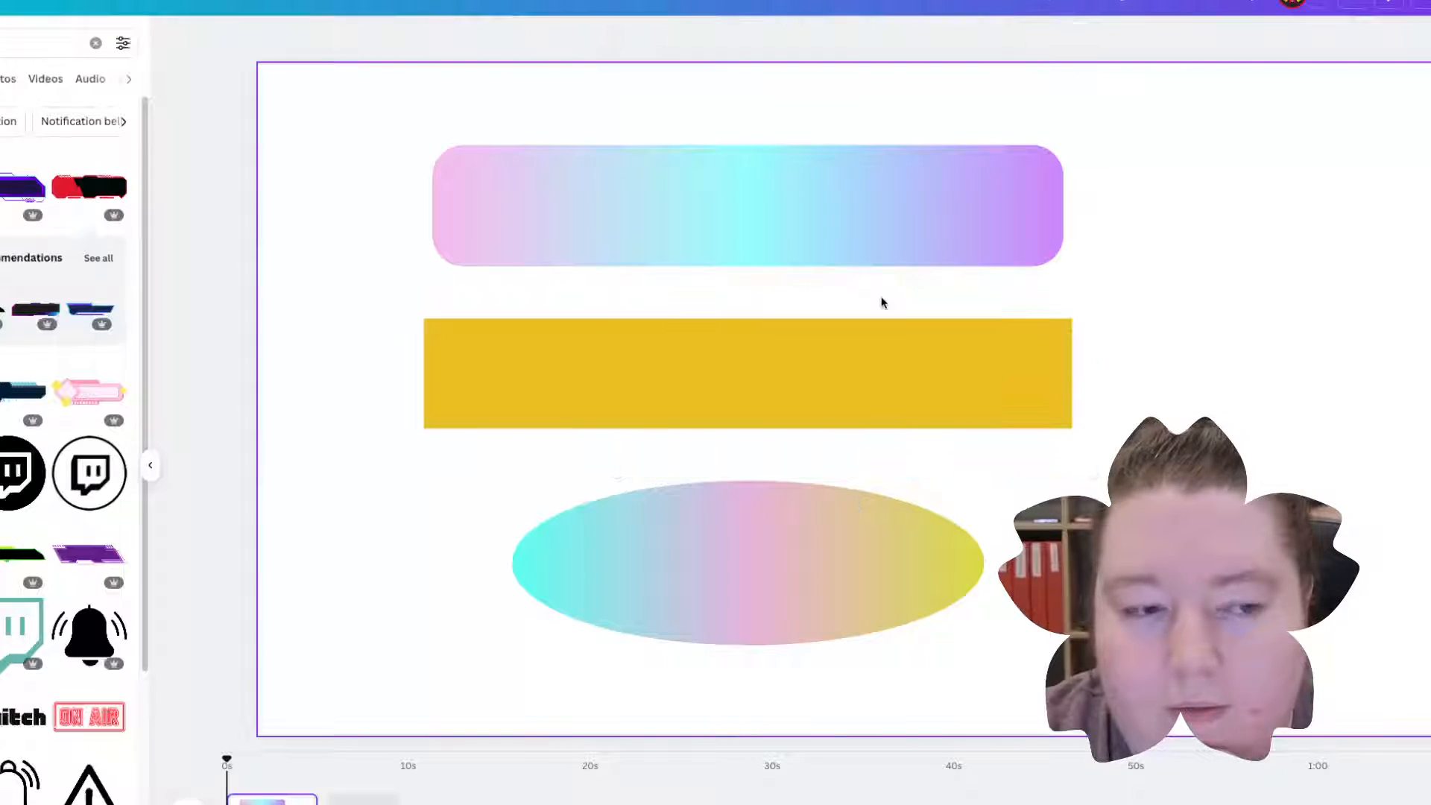
Step: Show all recommendations for the red-and-black banner, try the black-and-blue hexagon banner on the page and delete it
left_click(99, 258)
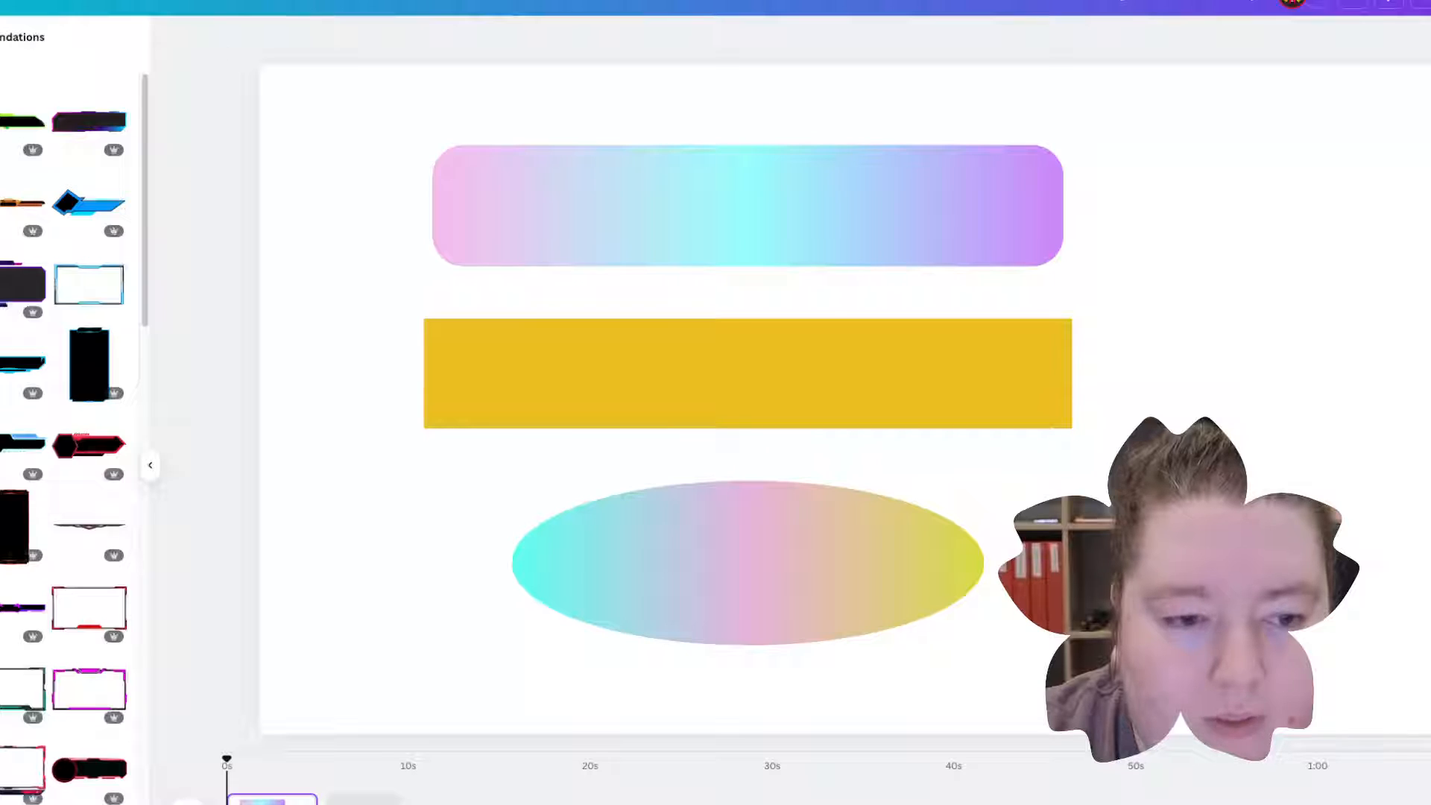
left_click(28, 445)
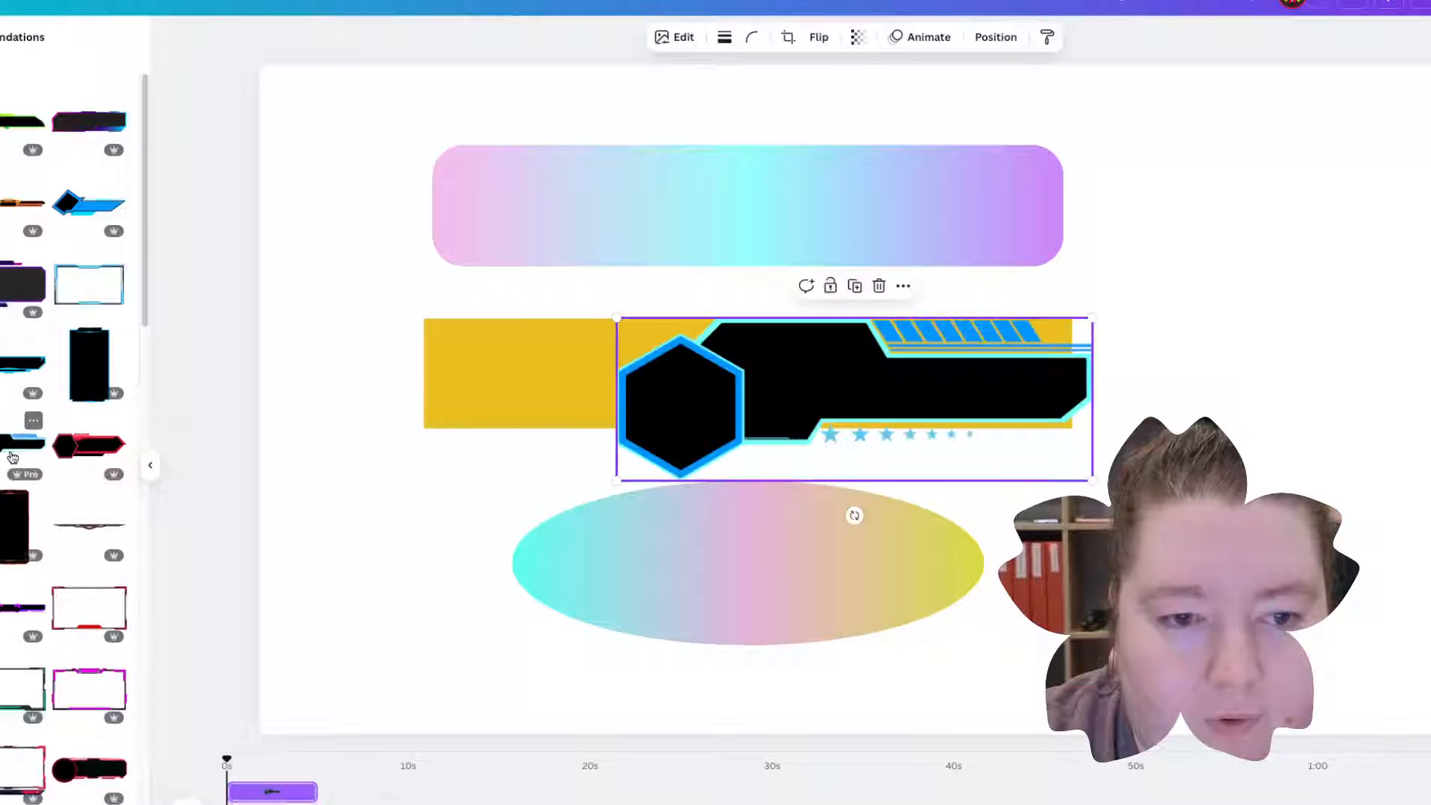
left_click(879, 287)
Step: Try the black-and-red banner with the round end from the recommendations on the page and delete it
scroll(67, 596, "down", 4)
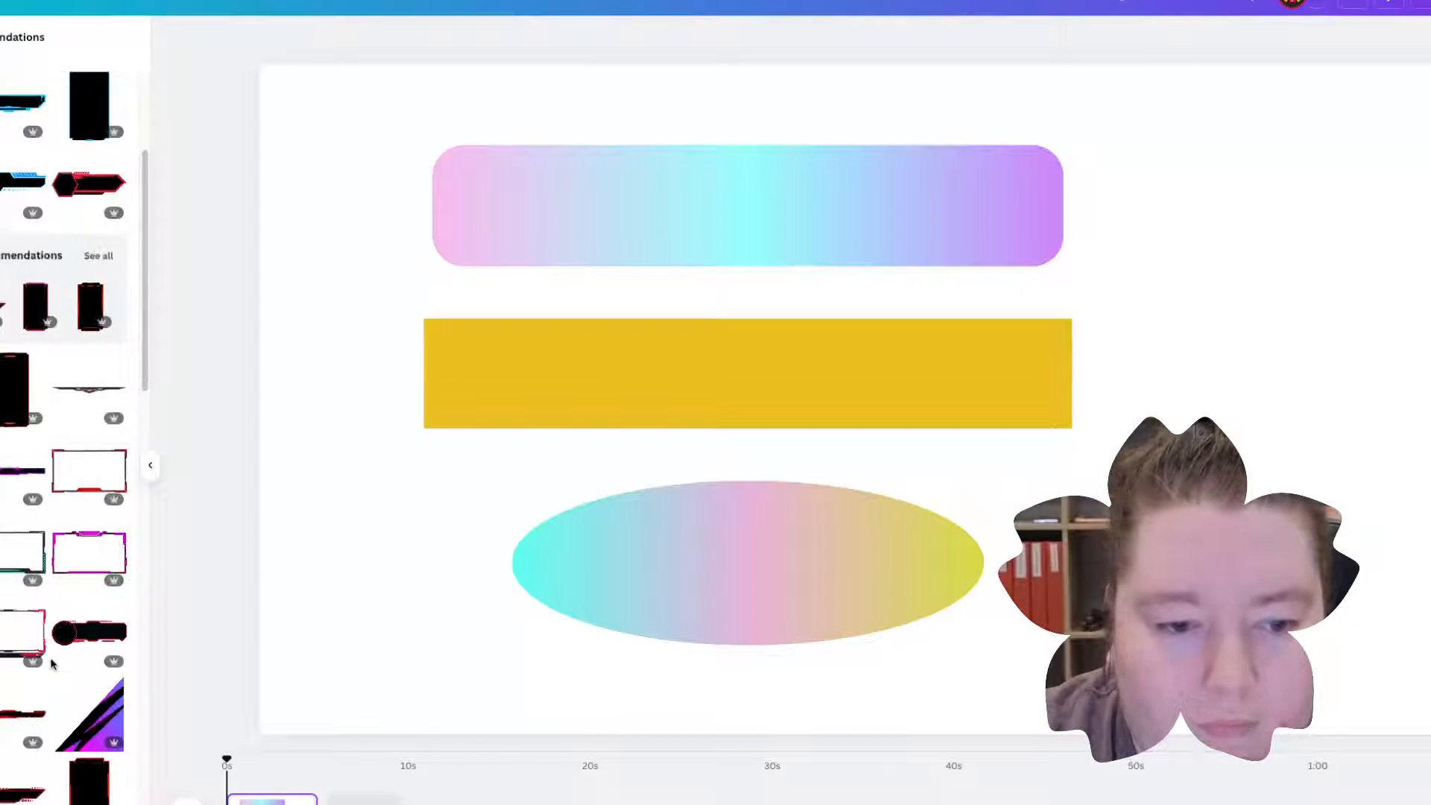
scroll(53, 664, "down", 6)
mouse_move(117, 509)
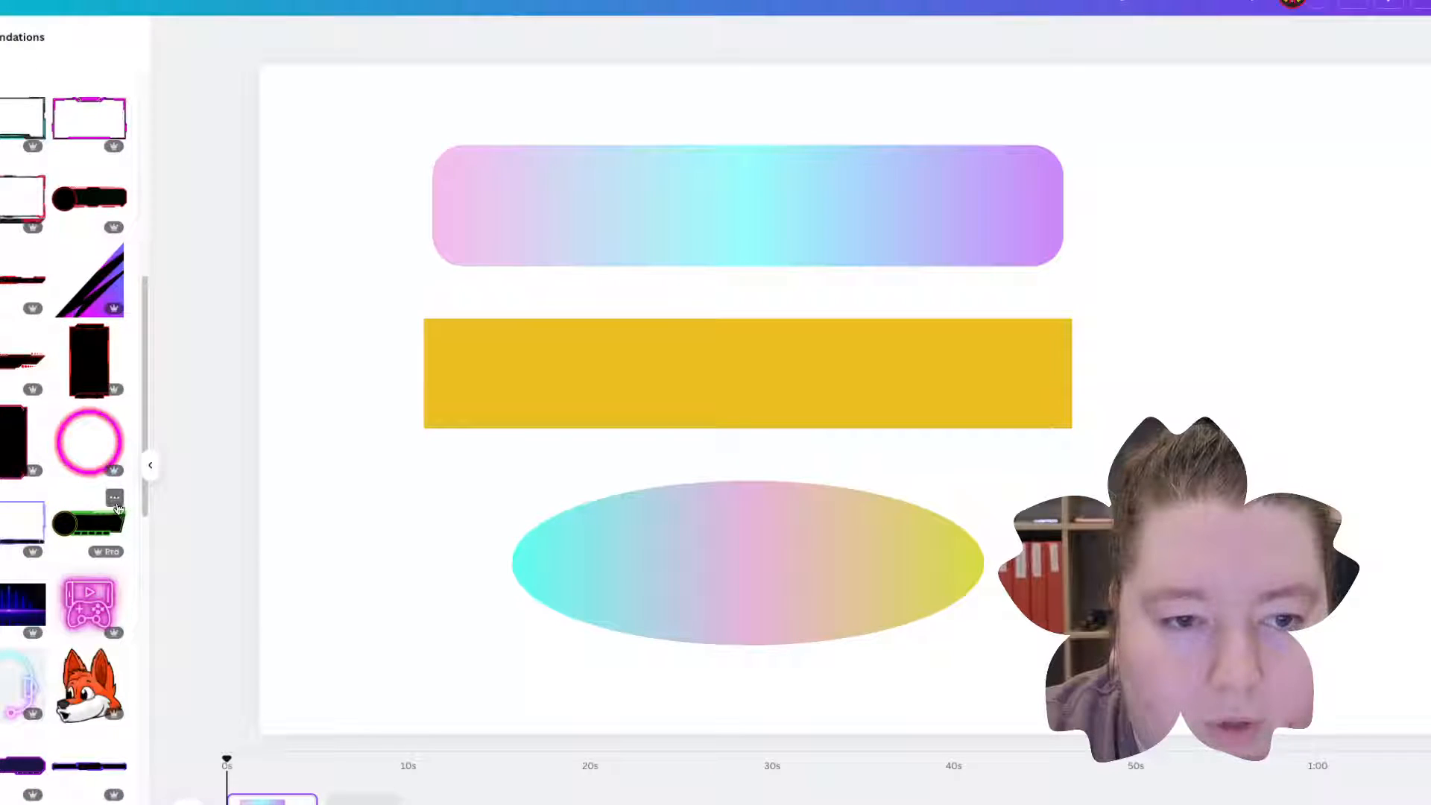
left_click(23, 362)
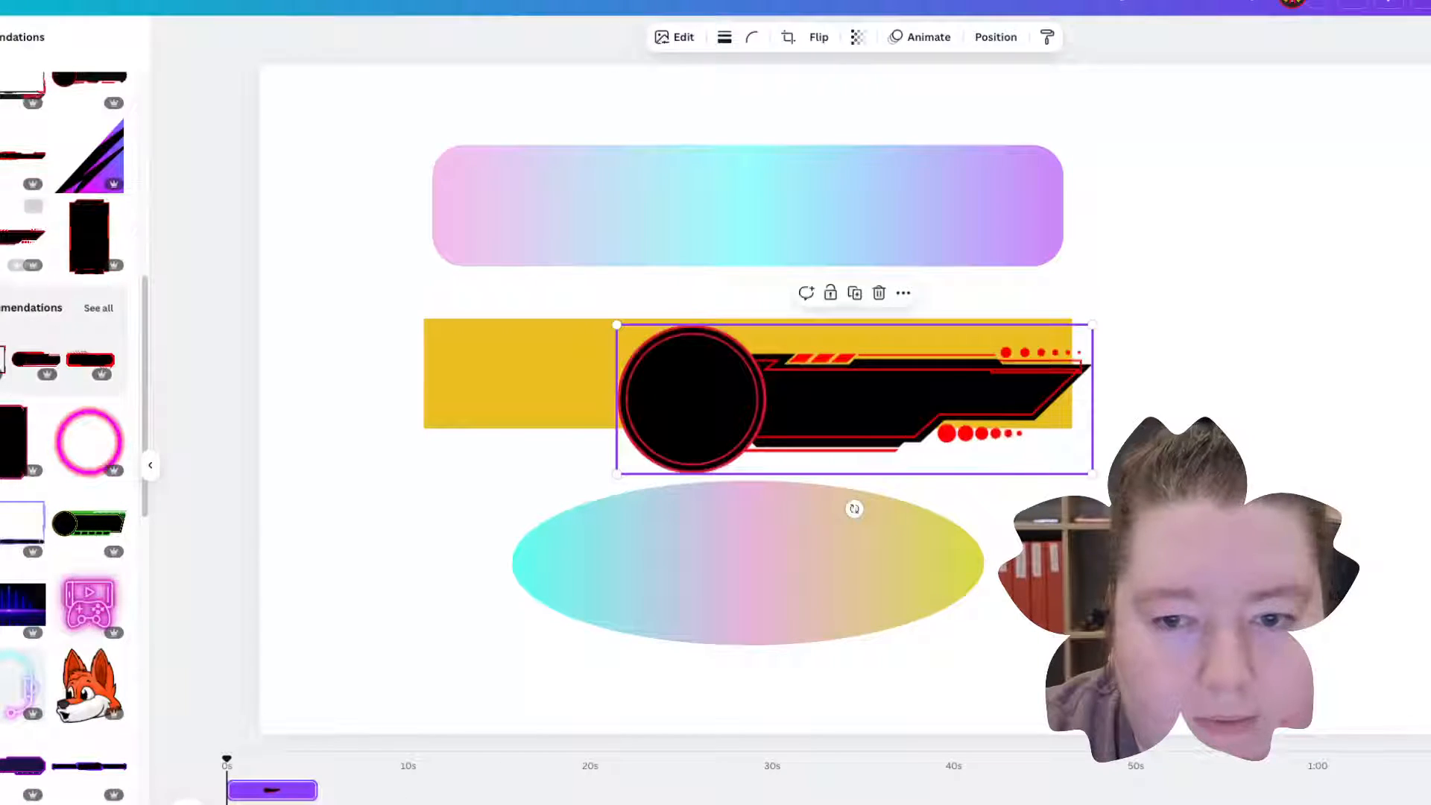
left_click(879, 295)
scroll(67, 447, "down", 3)
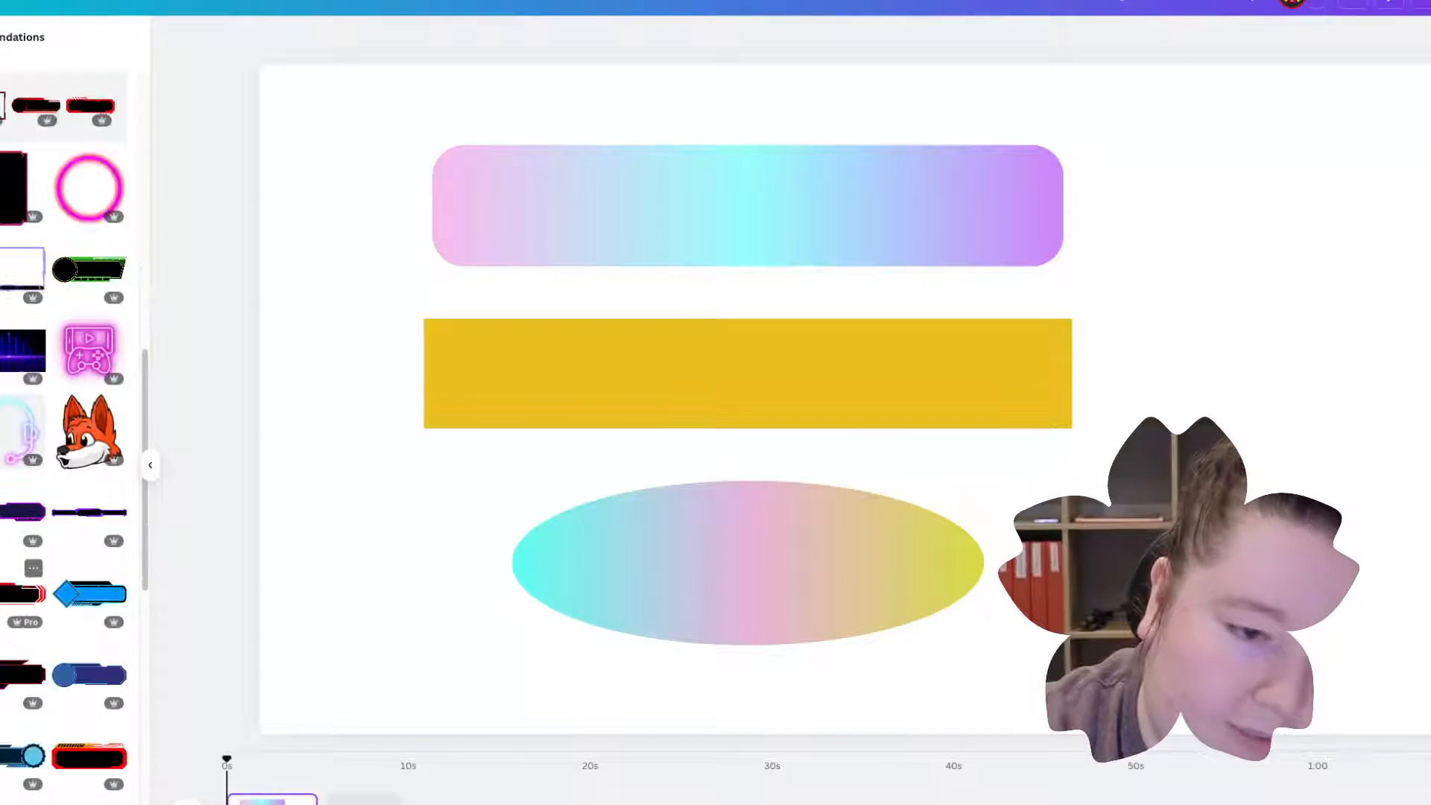
Step: Add the pink banner with the yellow-topped badge from the recommendations, shrink it and place it beside the rounded gradient bar
scroll(67, 447, "down", 10)
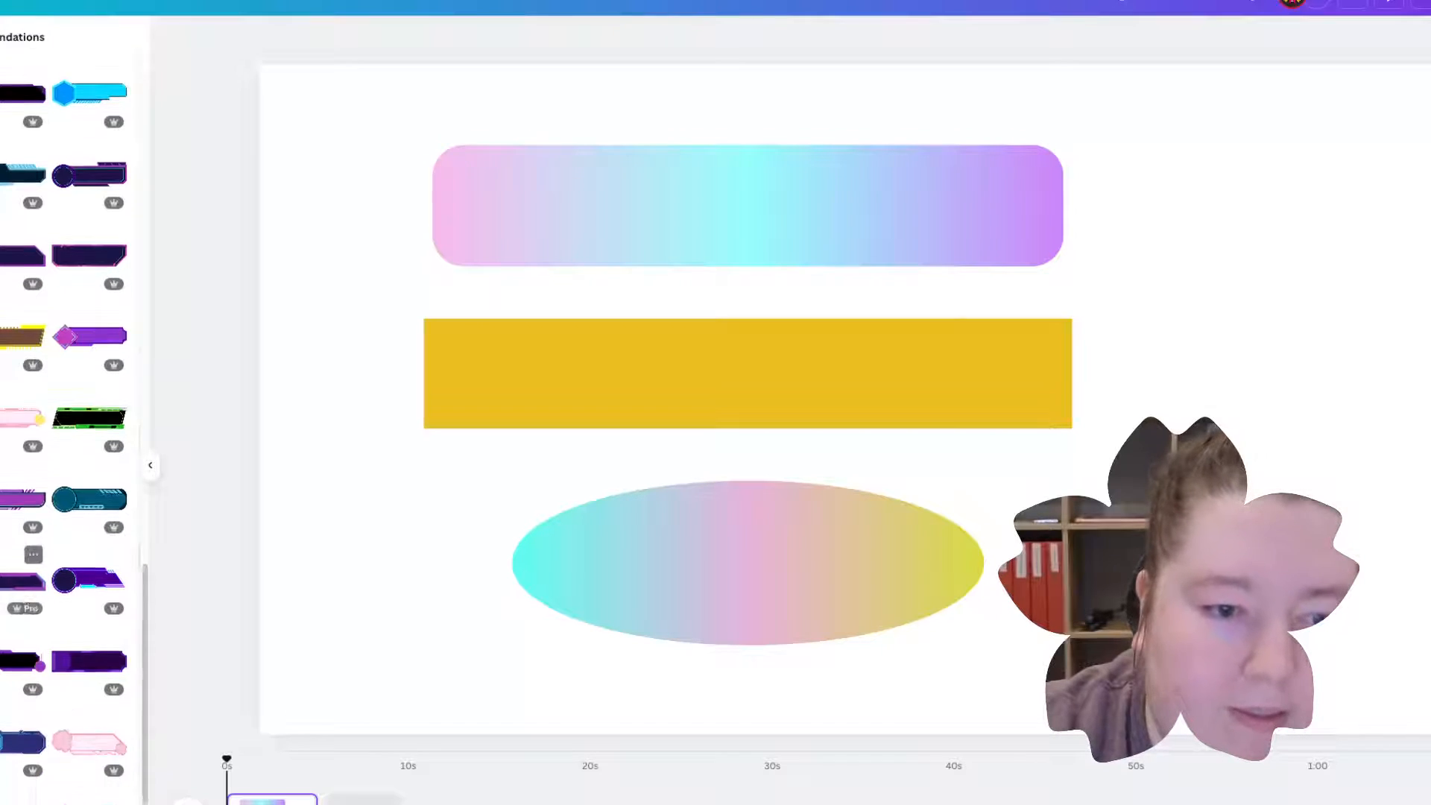
scroll(67, 447, "down", 3)
left_click(90, 617)
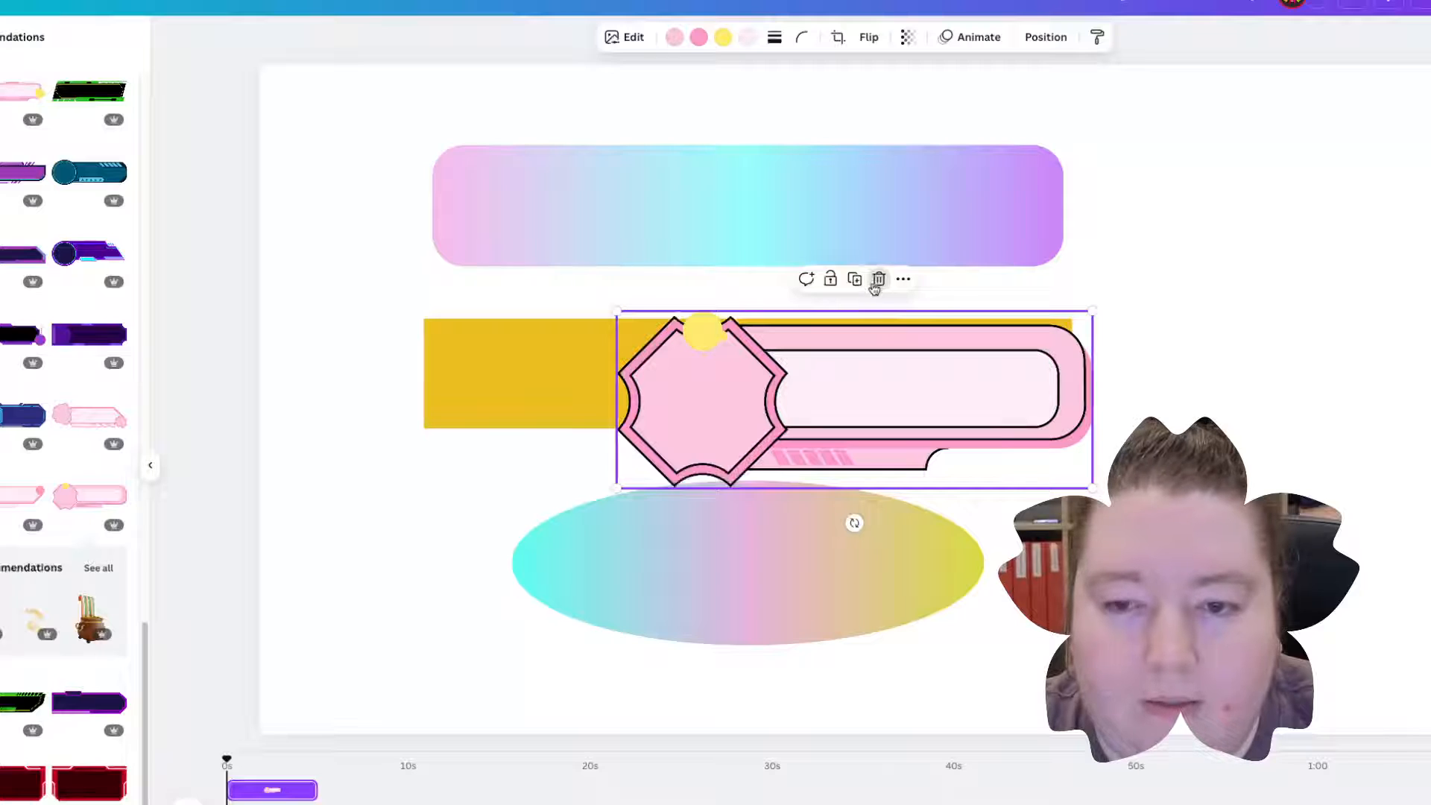
left_click_drag(1092, 488, 1032, 463)
left_click_drag(896, 374, 1302, 183)
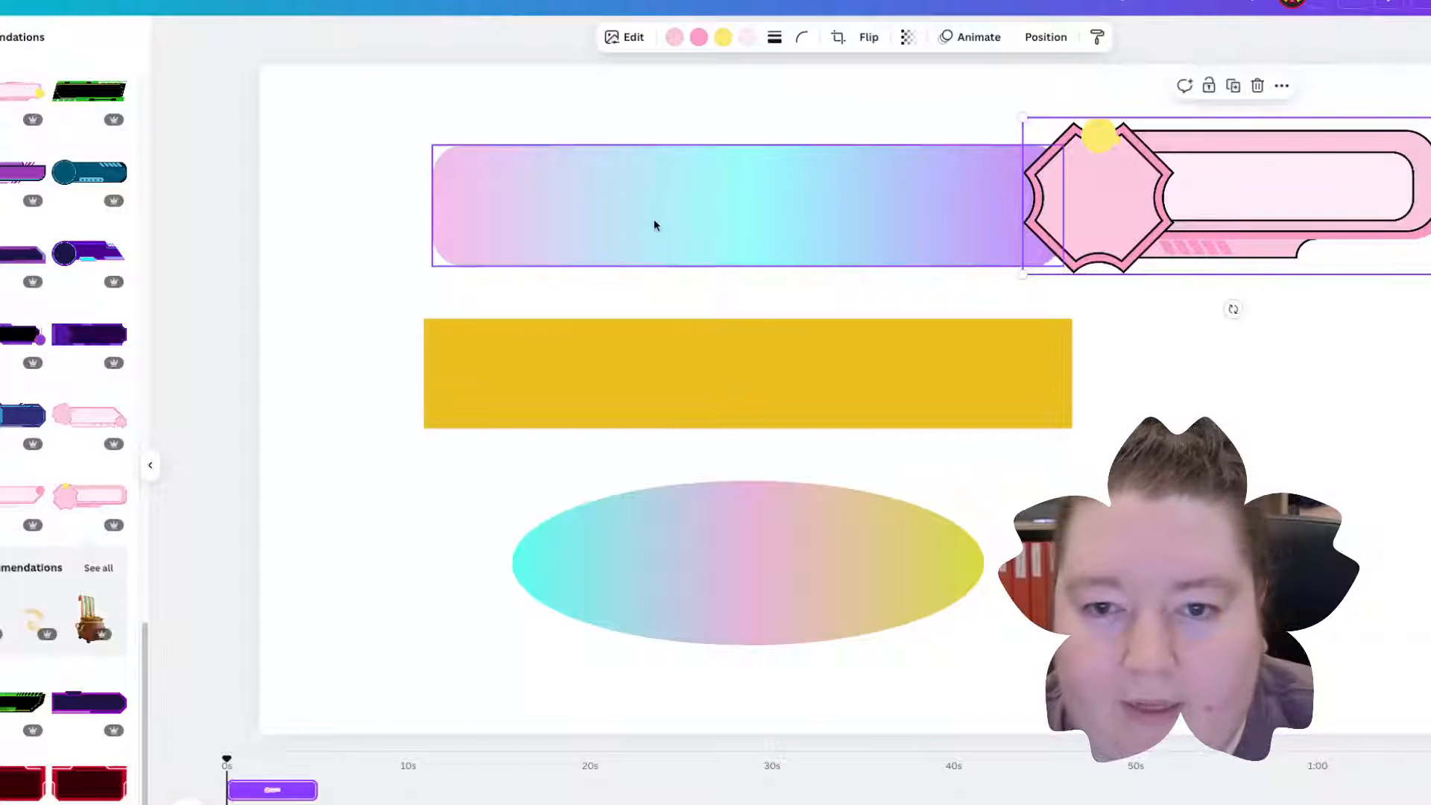
Step: Give the rounded gradient bar a solid border with a weight of 4
left_click(455, 170)
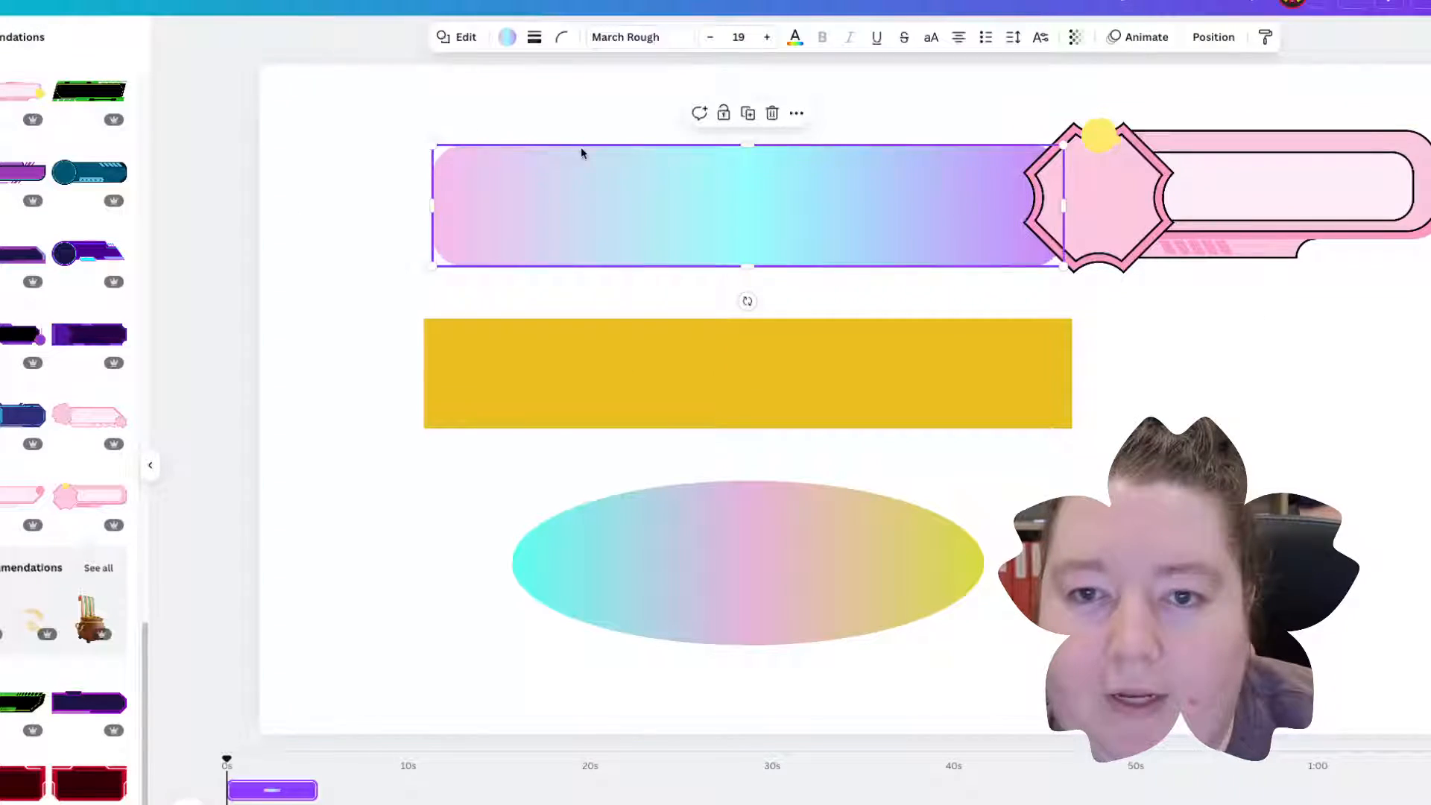
left_click(559, 38)
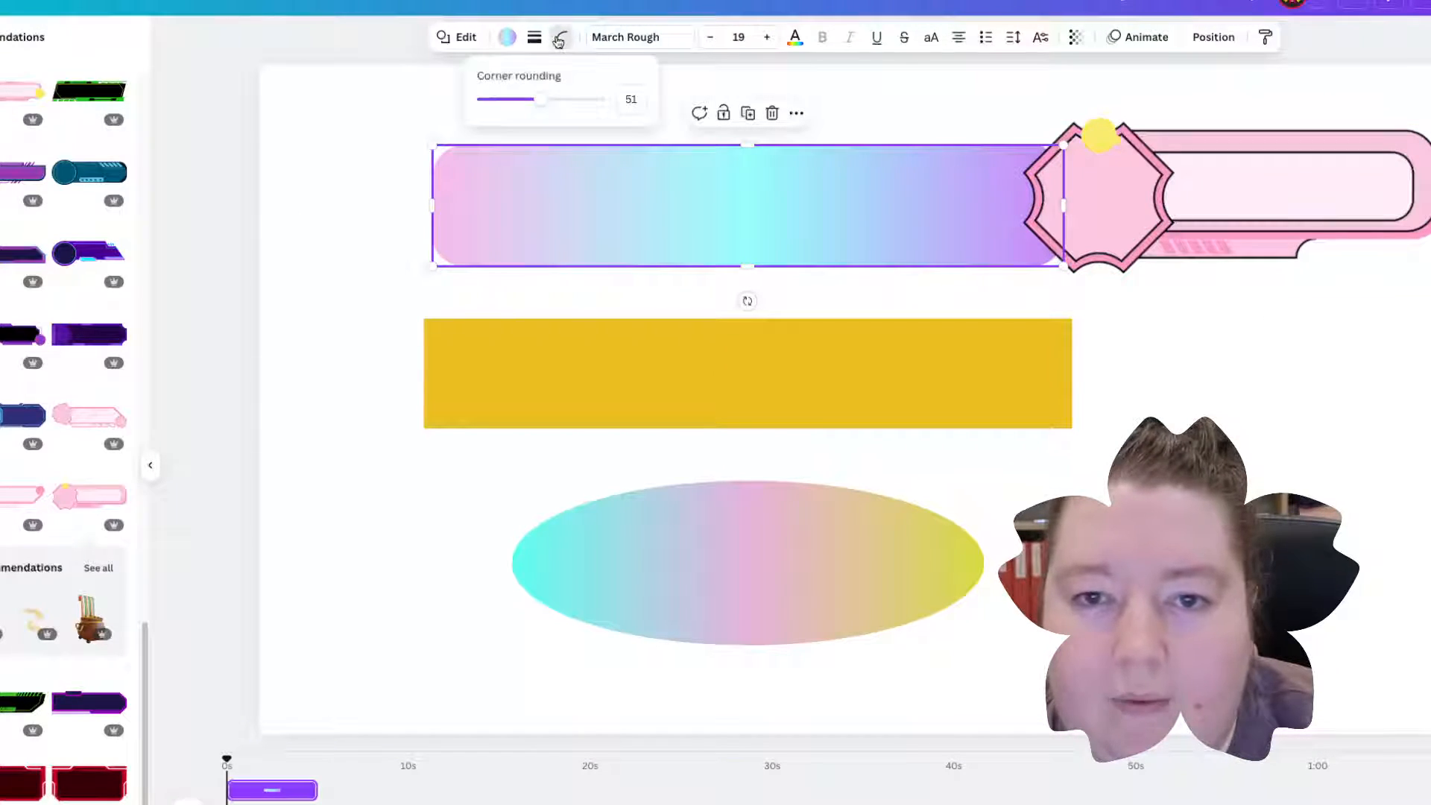
left_click(533, 38)
left_click(446, 136)
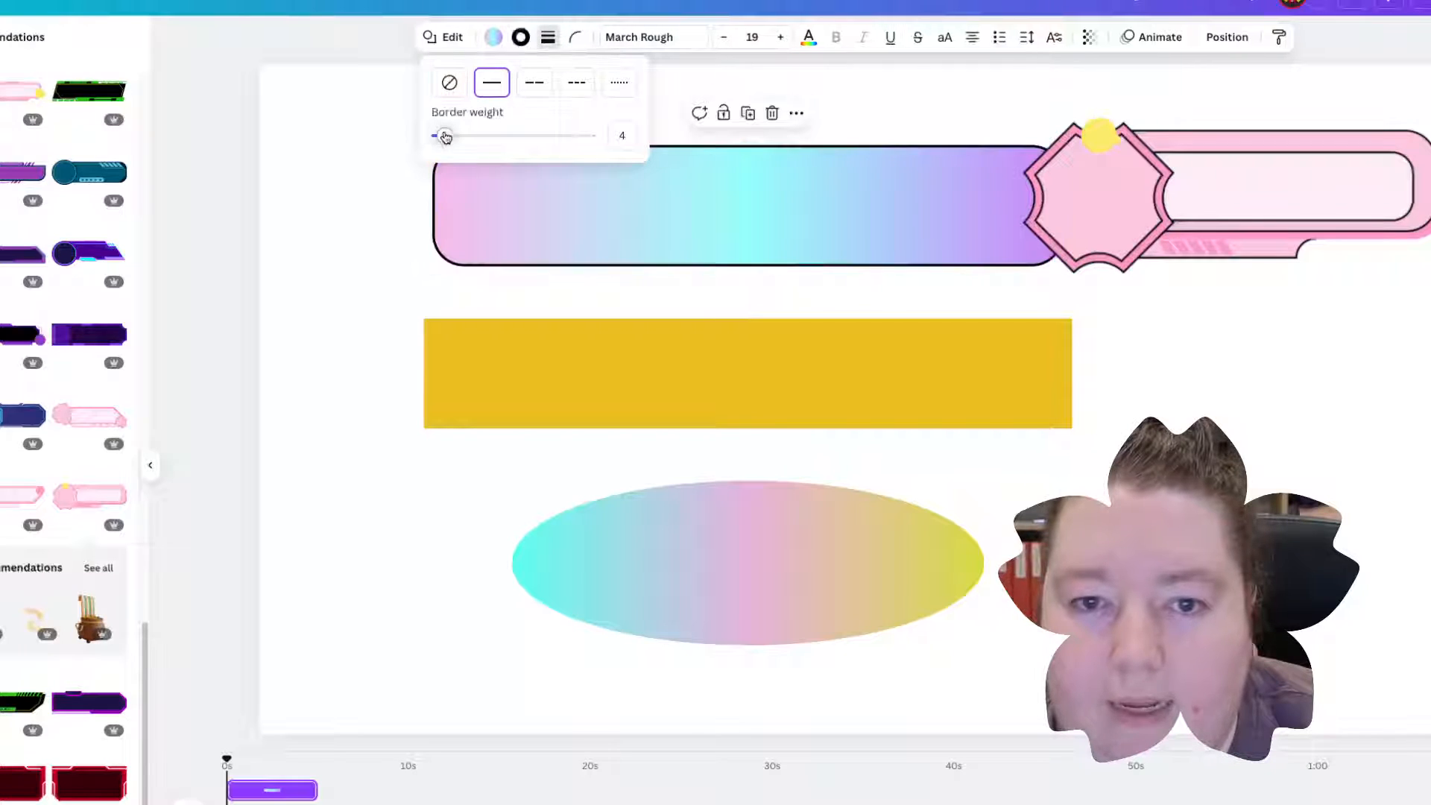
Step: Add solid borders to the yellow rectangle and the gradient ellipse, setting the ellipse's border weight to 9
left_click(518, 371)
left_click(535, 37)
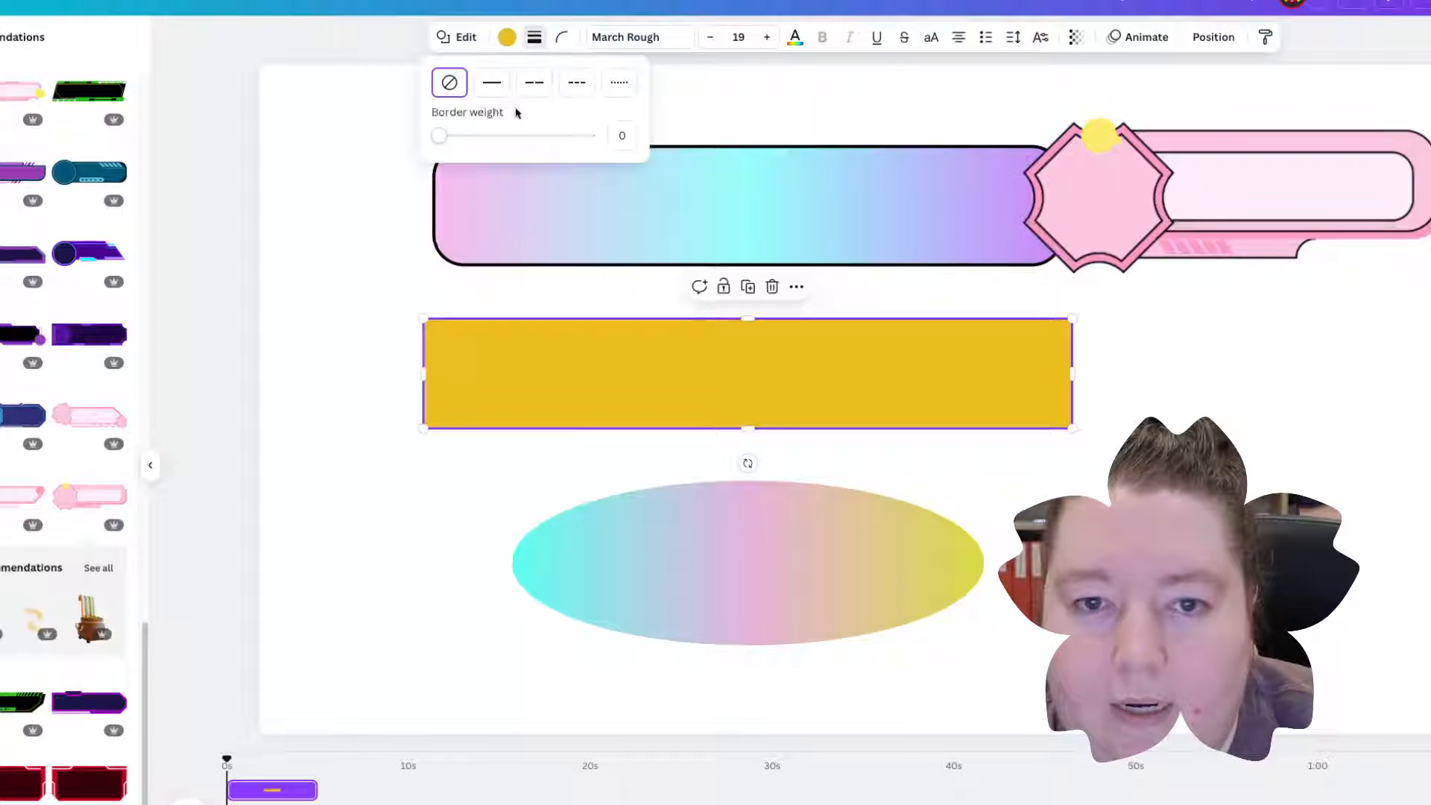
left_click_drag(439, 136, 453, 137)
left_click(584, 517)
left_click(535, 38)
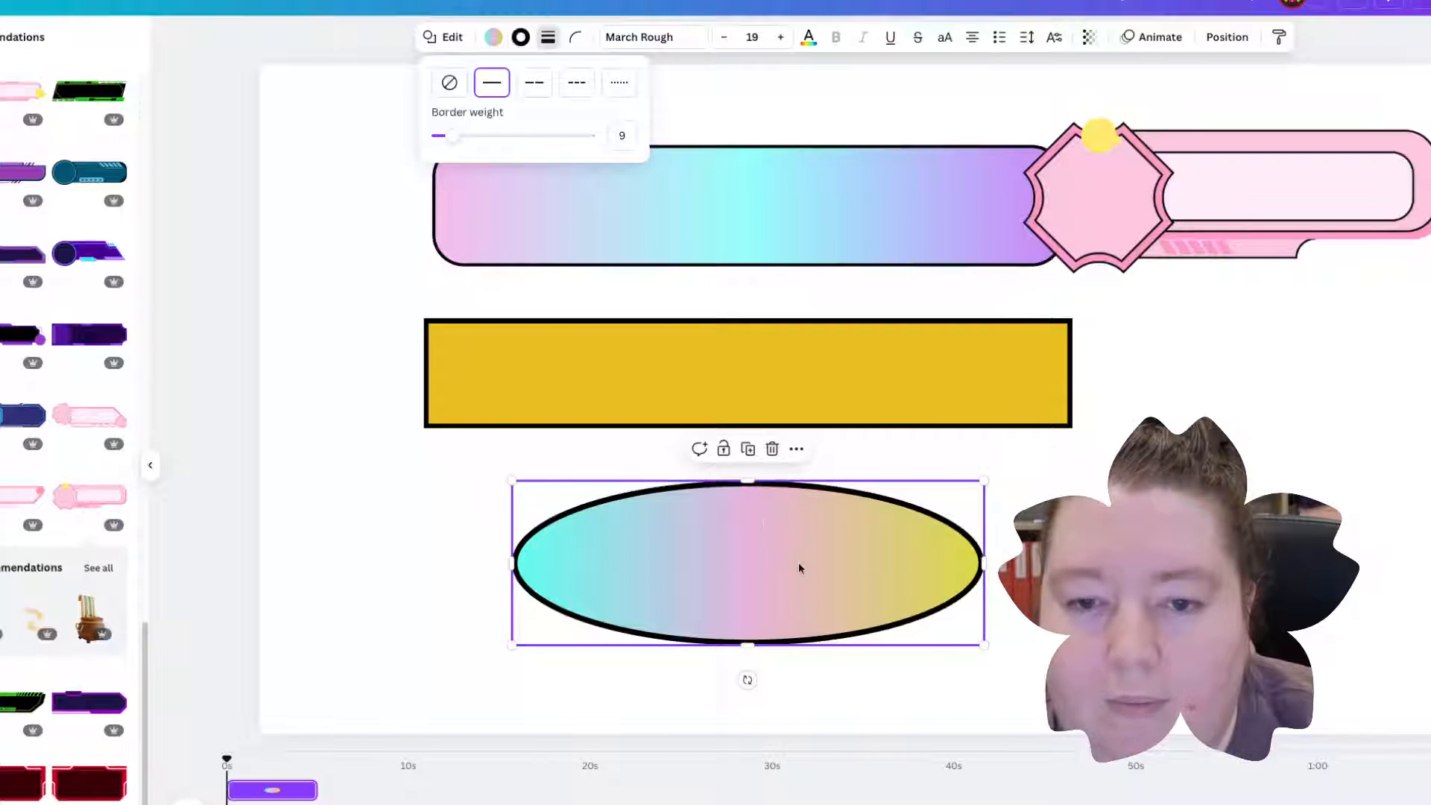
left_click(1029, 571)
left_click(717, 547)
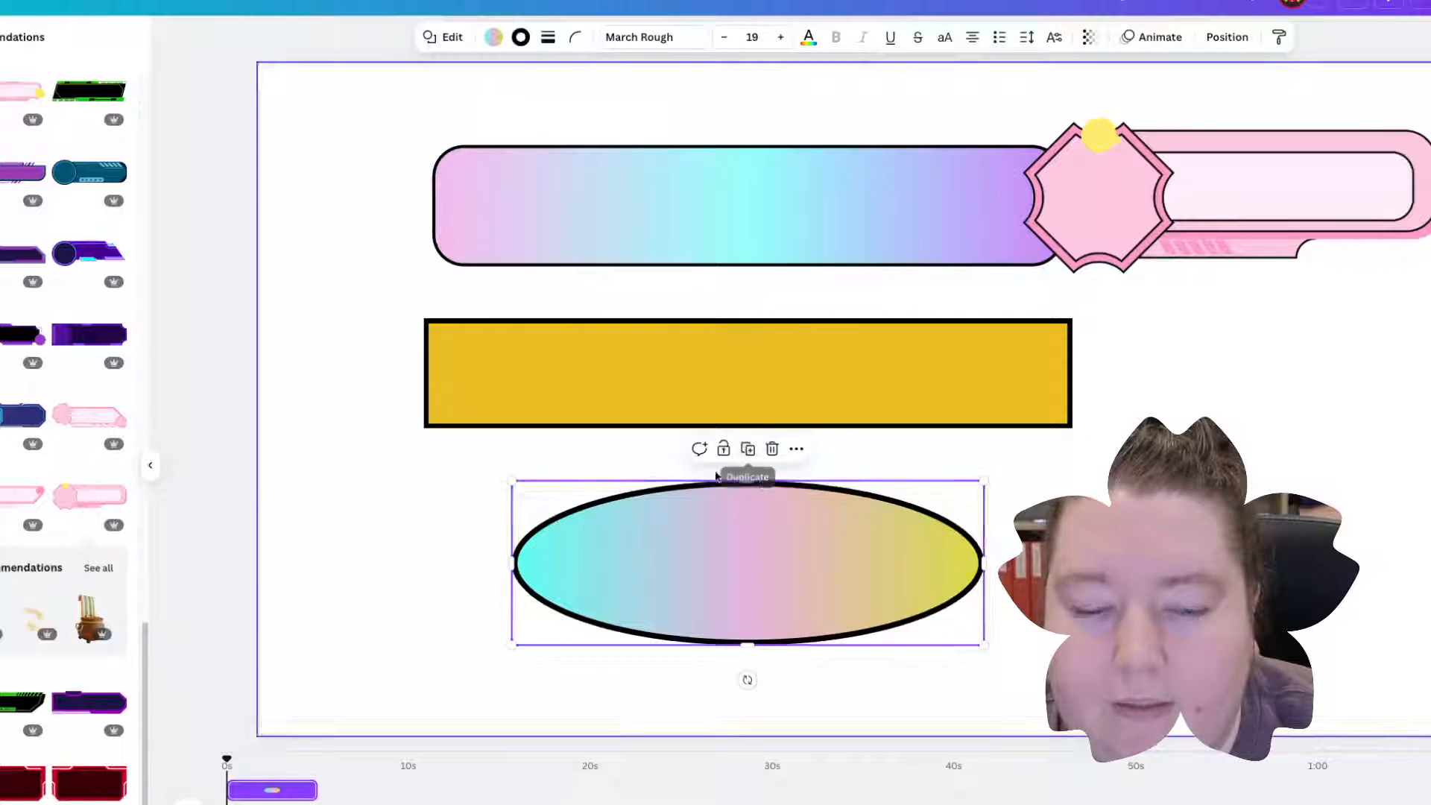
left_click(353, 308)
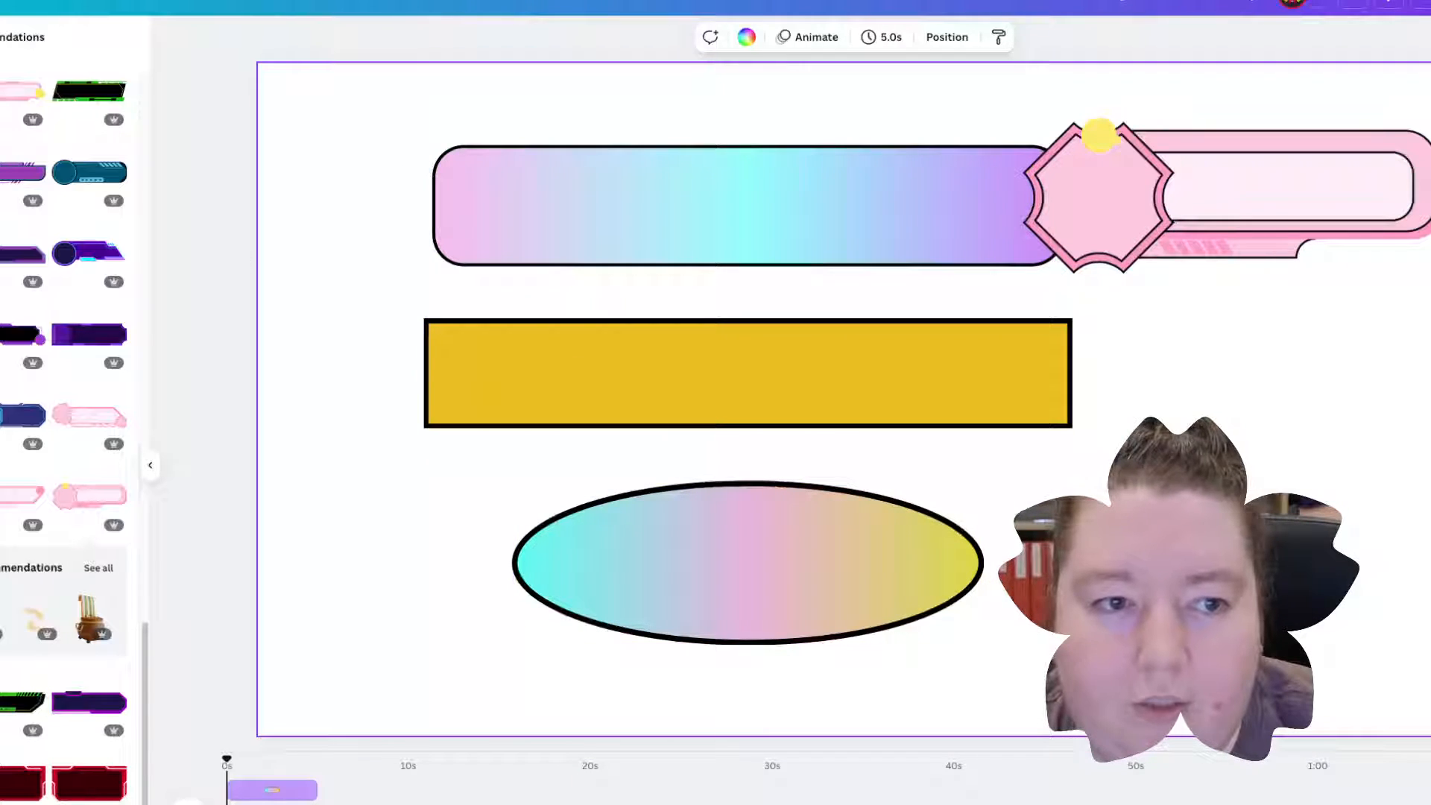
Step: Leave the Twitch alert search results and add a square from the basic shapes to the page
left_click(0, 95)
left_click(0, 44)
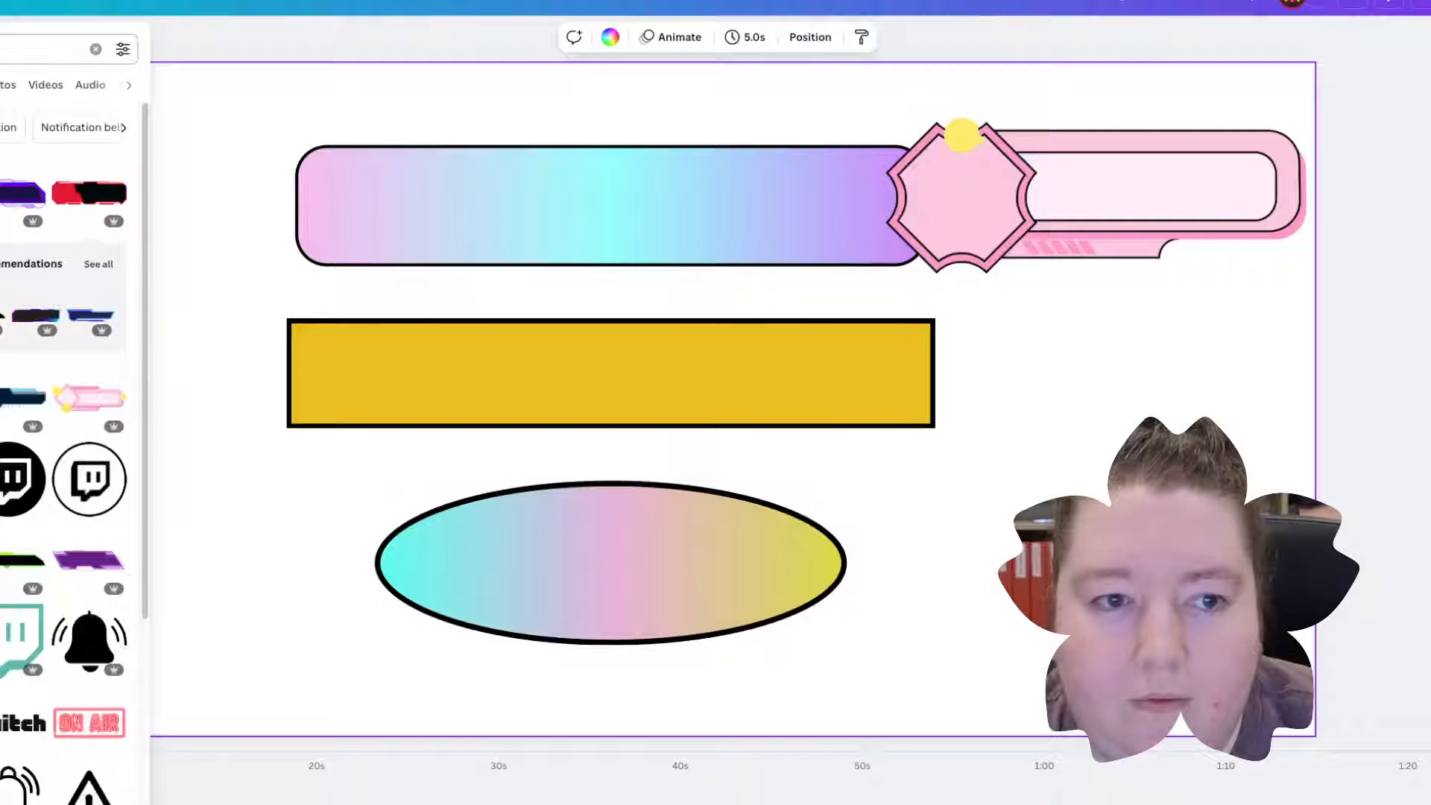
left_click(0, 85)
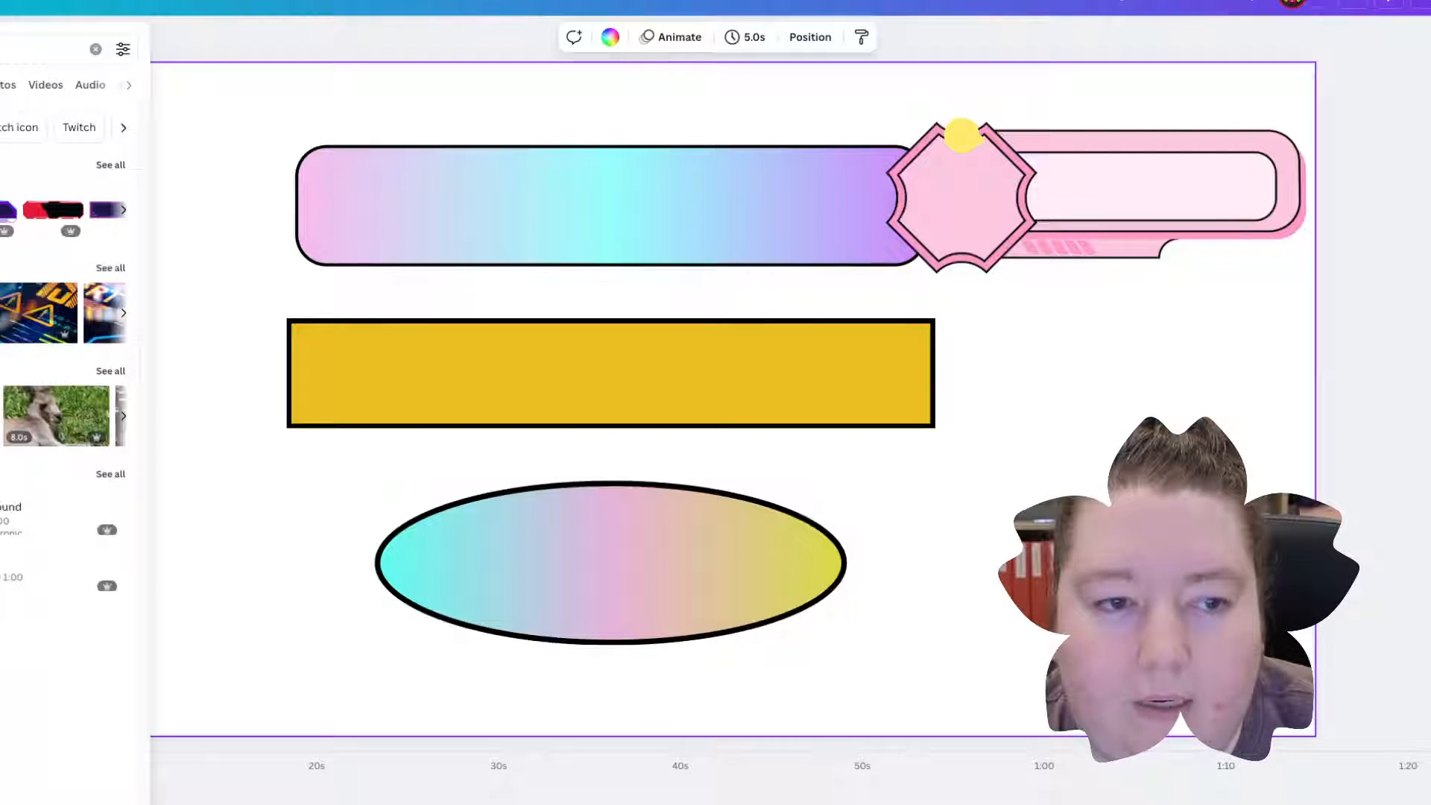
mouse_move(0, 149)
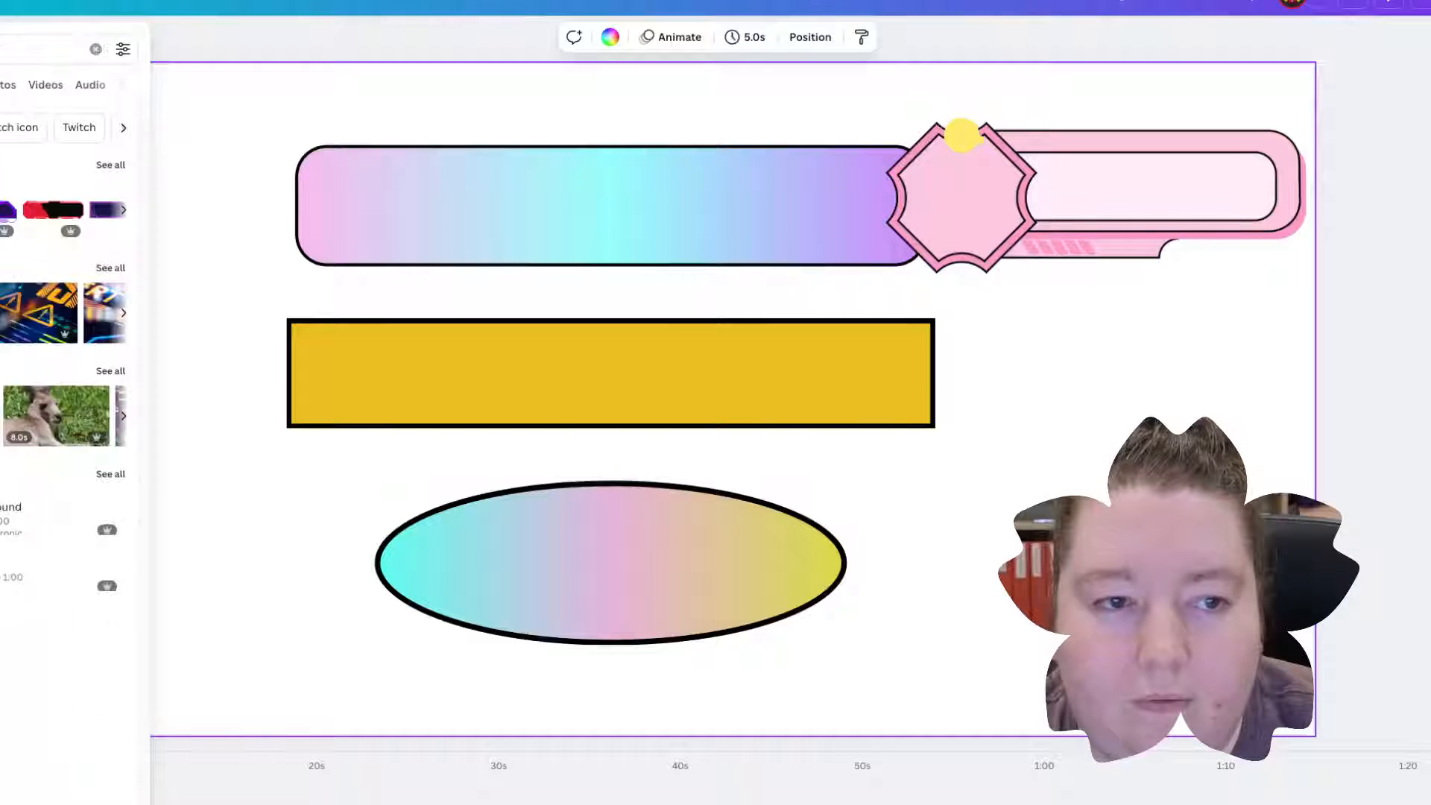
left_click(0, 97)
left_click(96, 45)
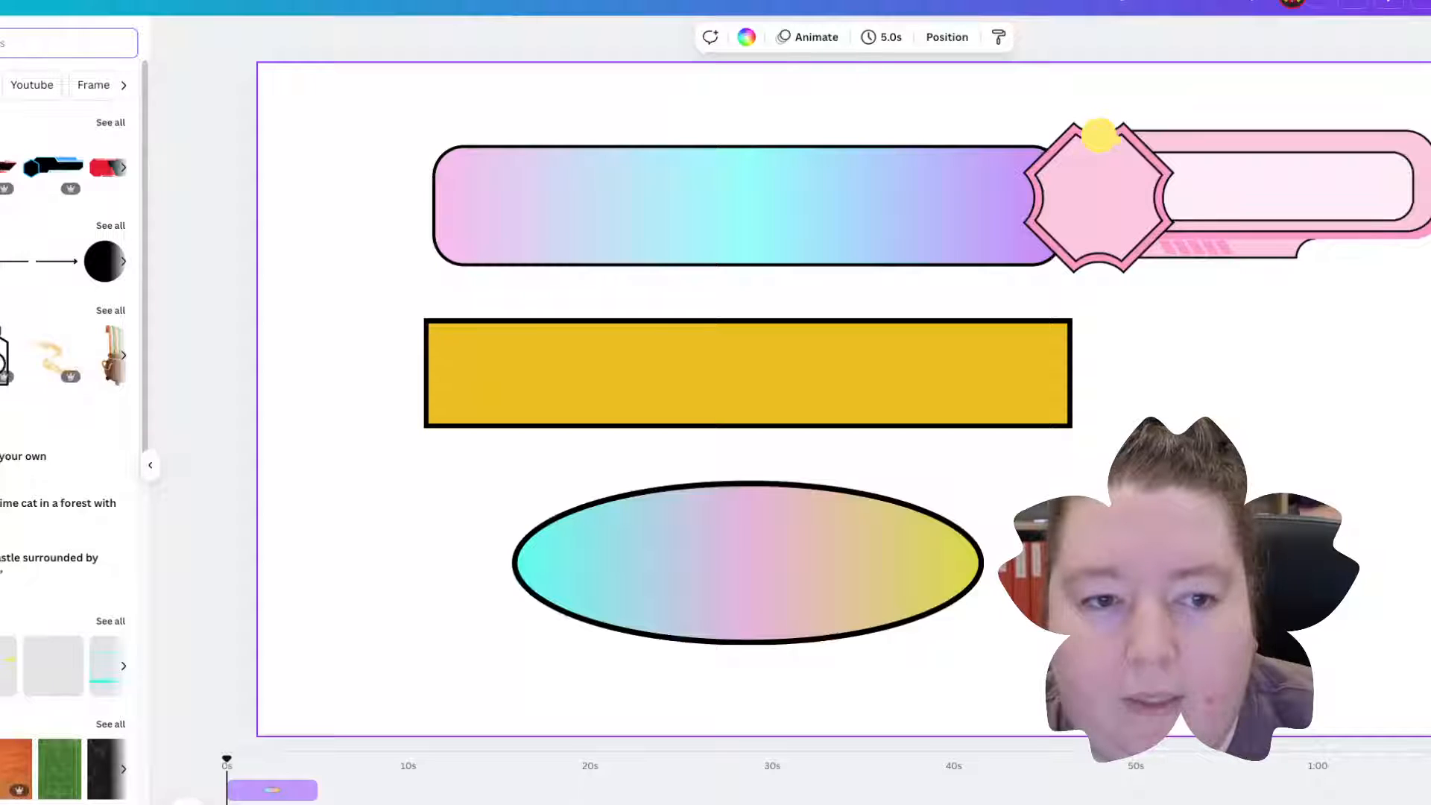
left_click(0, 246)
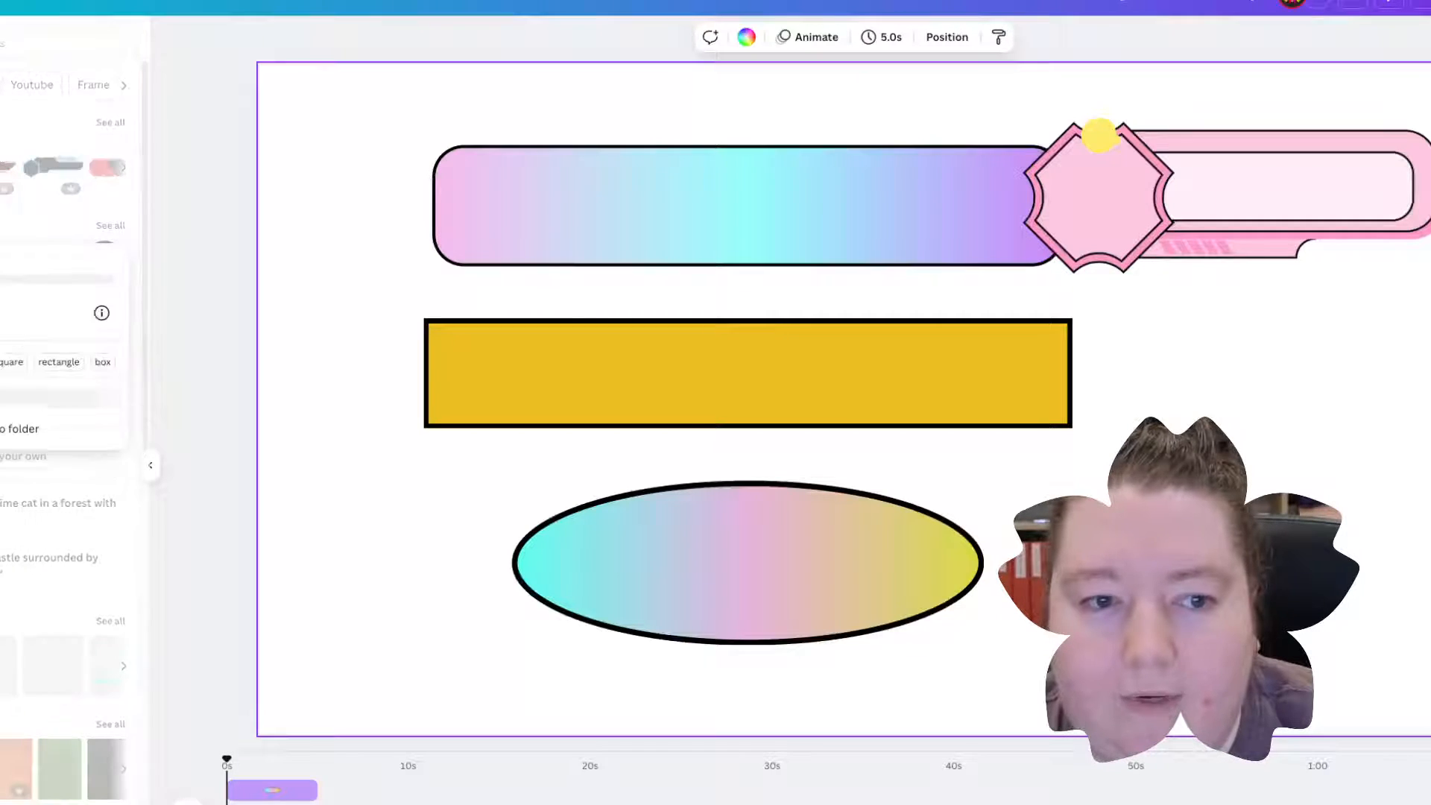
left_click(0, 261)
left_click(0, 261)
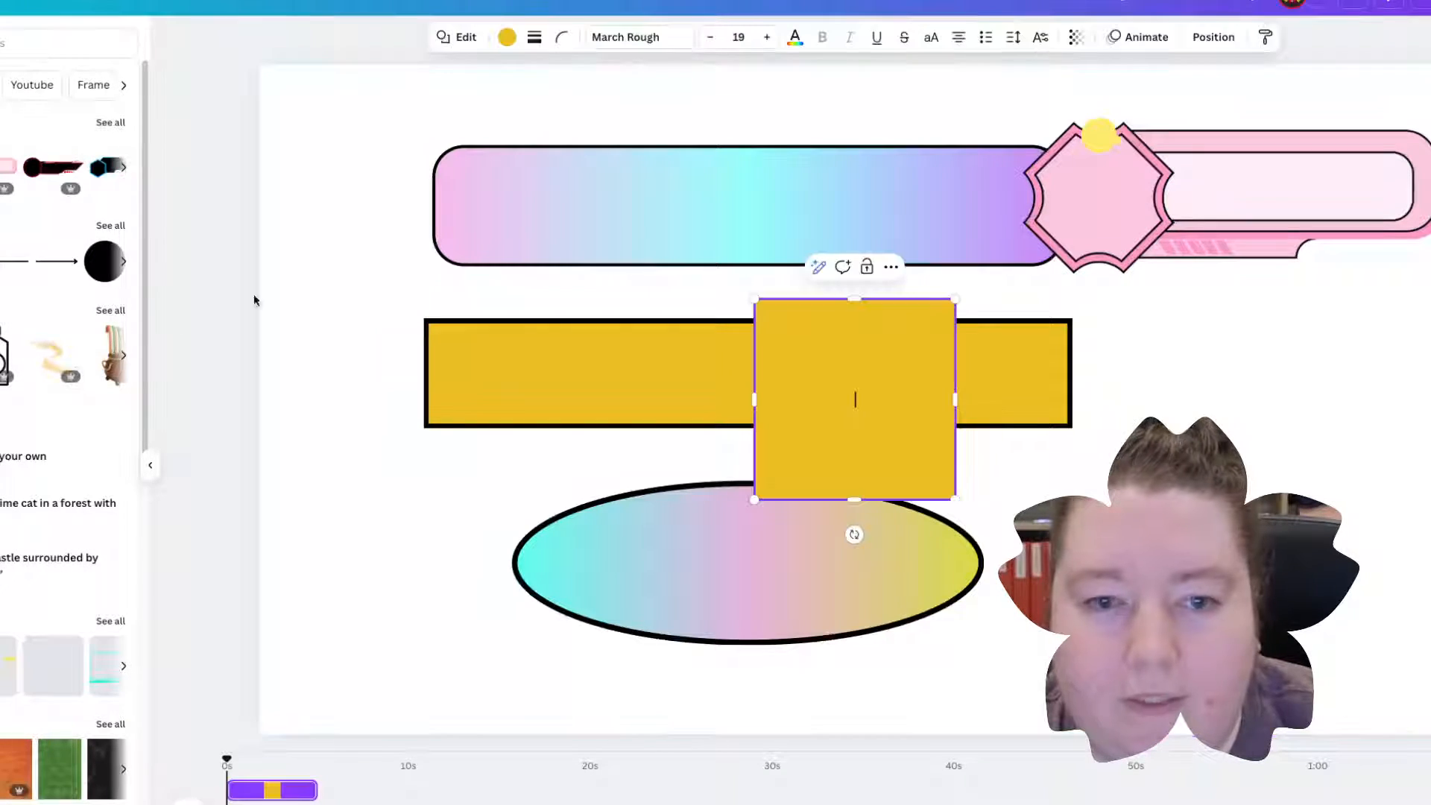
Step: Fill the new square with white and give it a solid border with a weight of 5
left_click(507, 37)
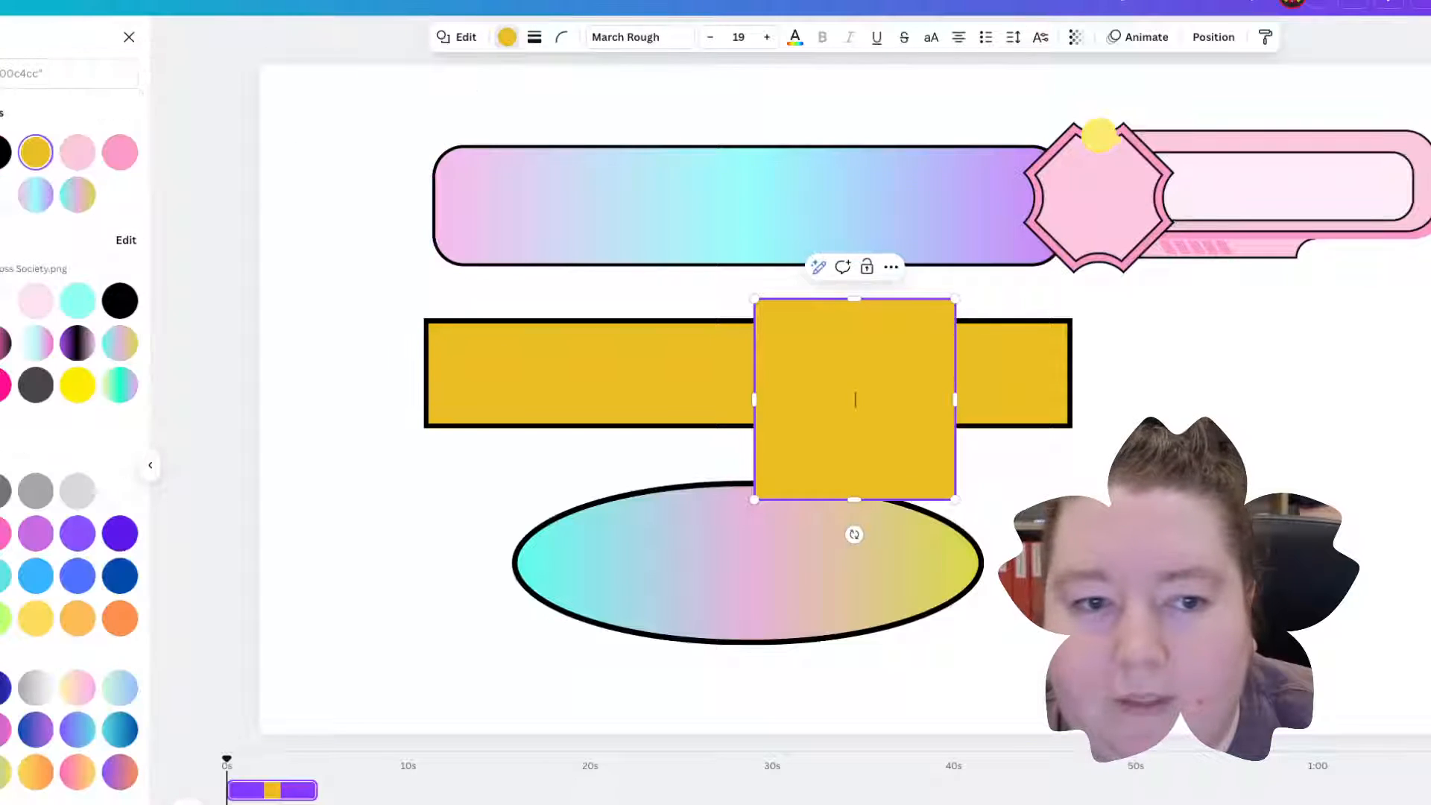
left_click(4, 300)
left_click(534, 36)
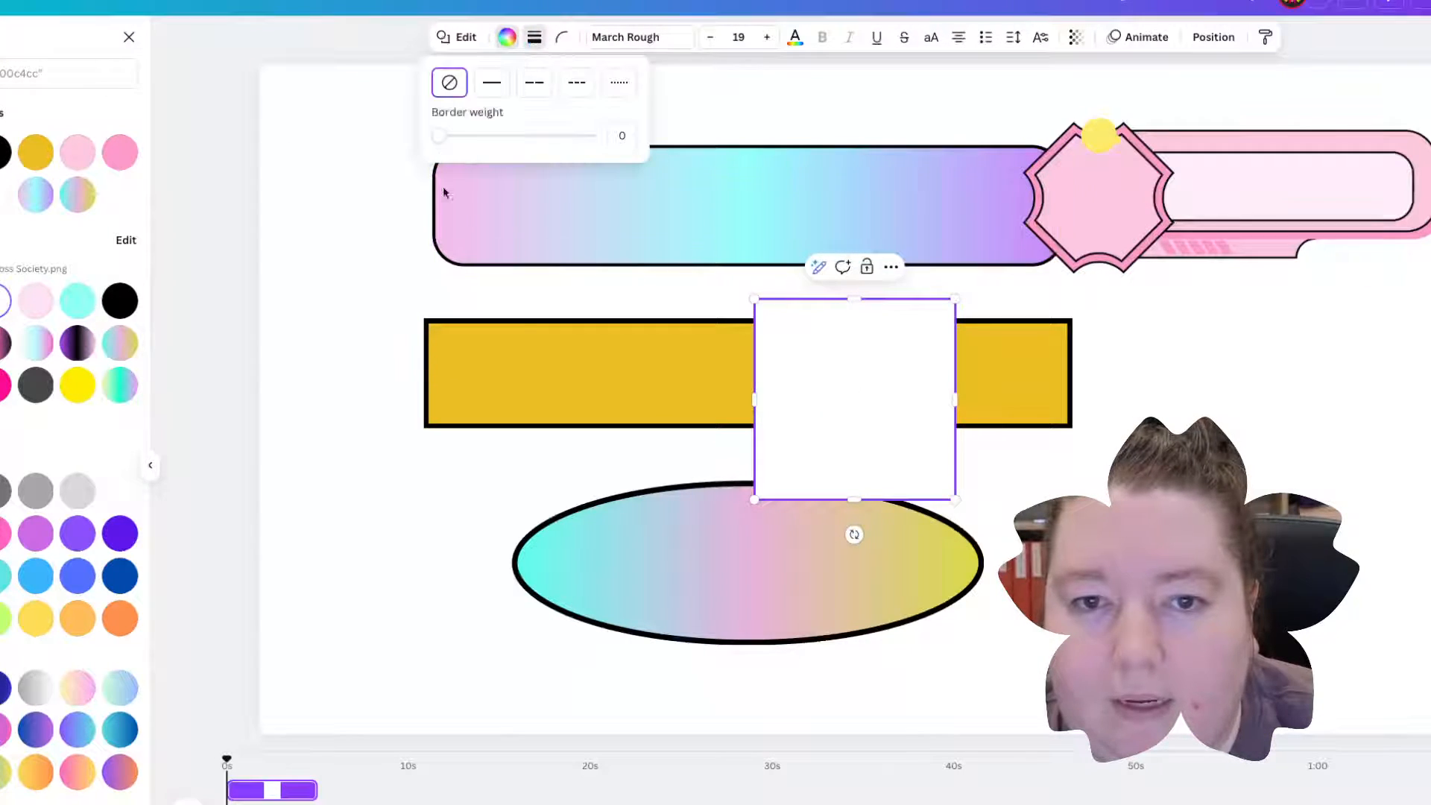
left_click_drag(440, 135, 447, 136)
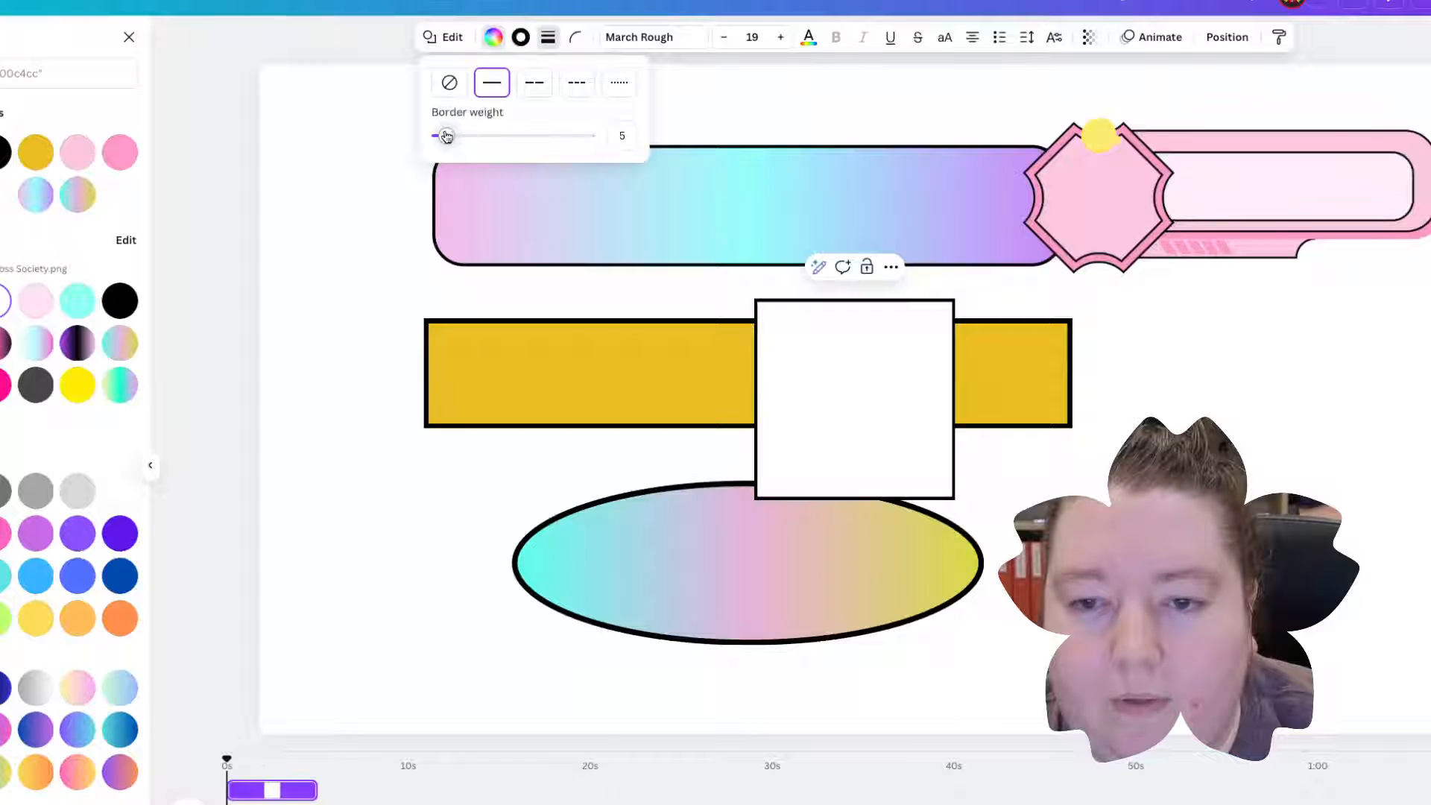
Step: Stretch and flatten the white square into a long bar about the size of the yellow rectangle
left_click_drag(954, 400, 1125, 399)
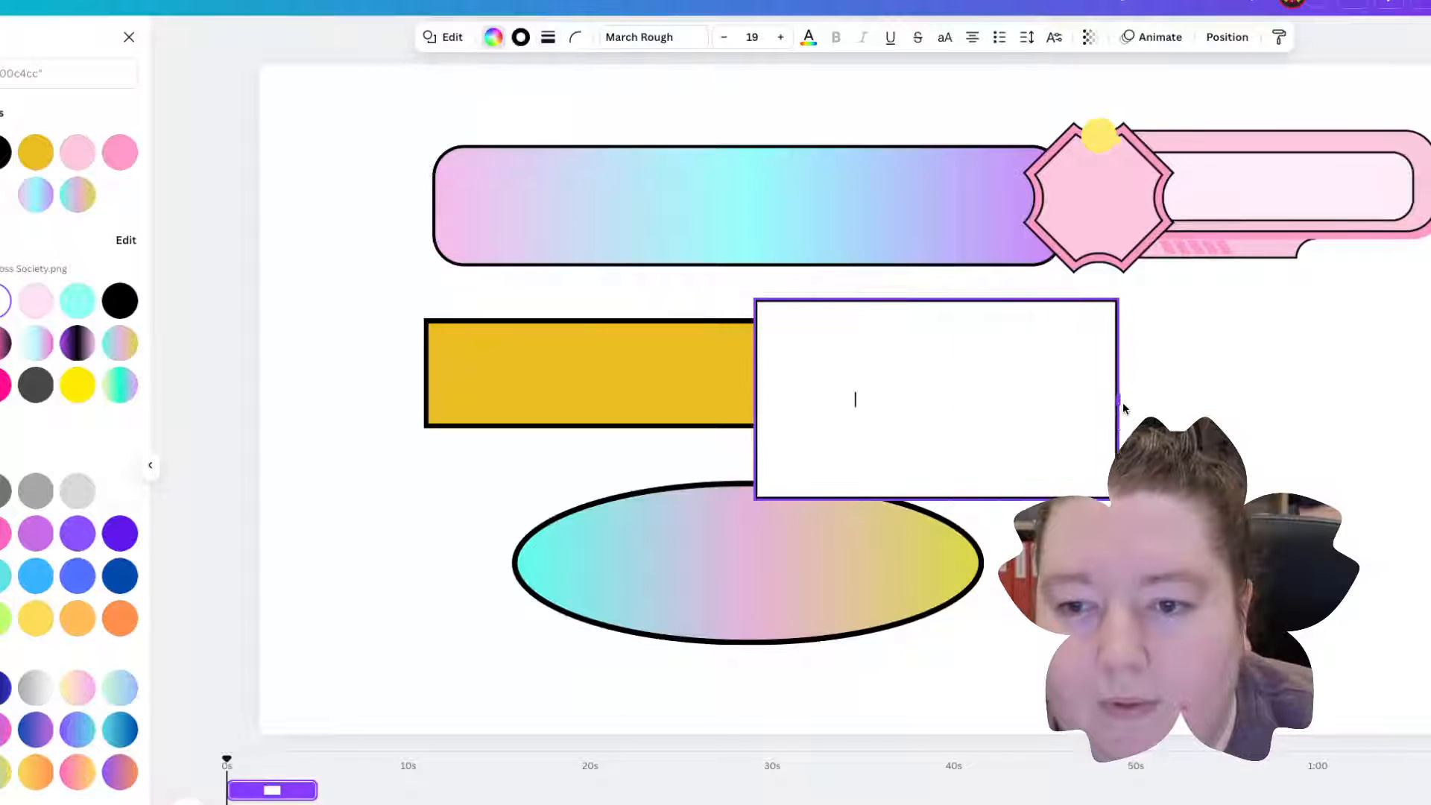
left_click_drag(752, 401, 433, 403)
left_click_drag(772, 498, 775, 411)
left_click_drag(781, 319, 781, 301)
left_click_drag(1131, 365, 1085, 363)
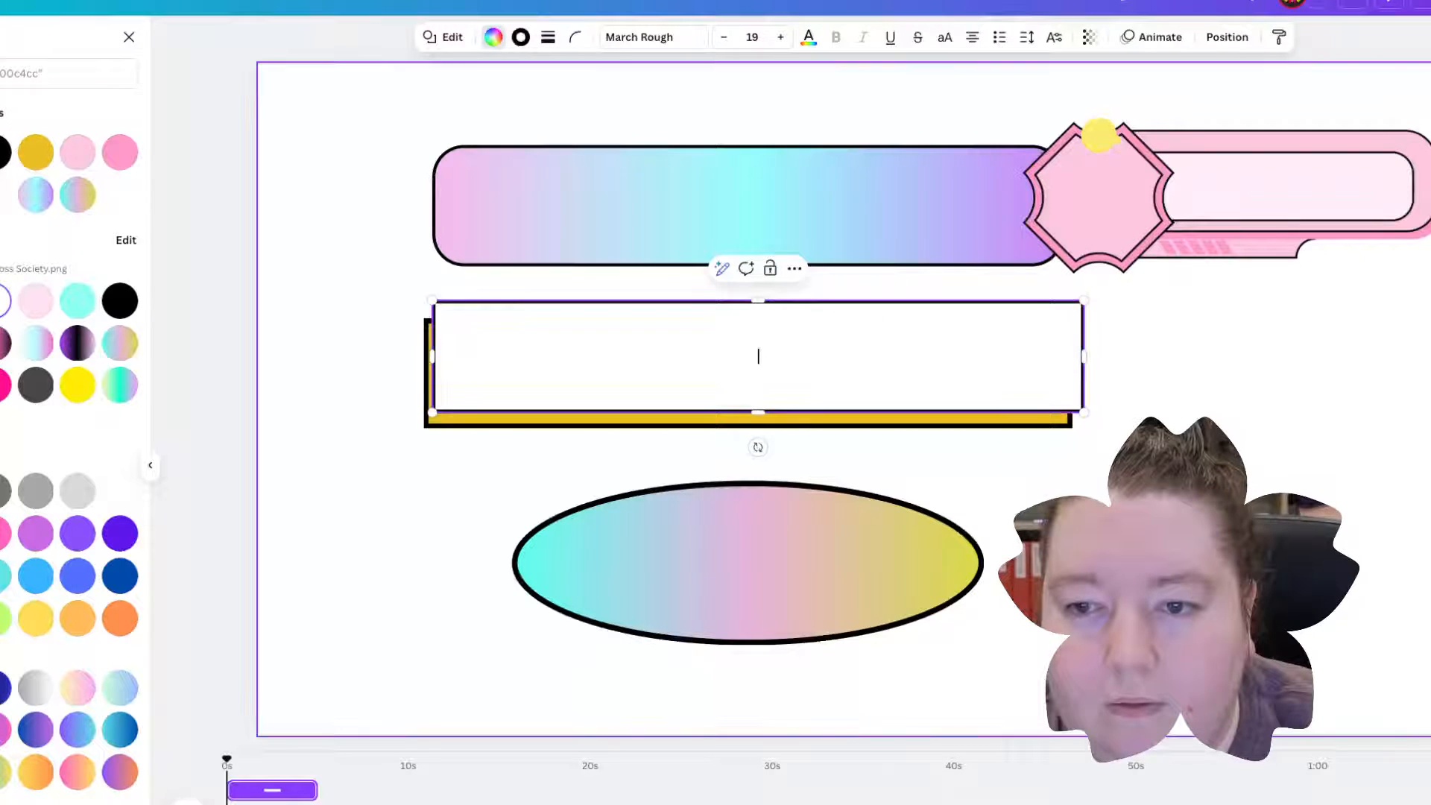
left_click(1133, 447)
left_click(676, 370)
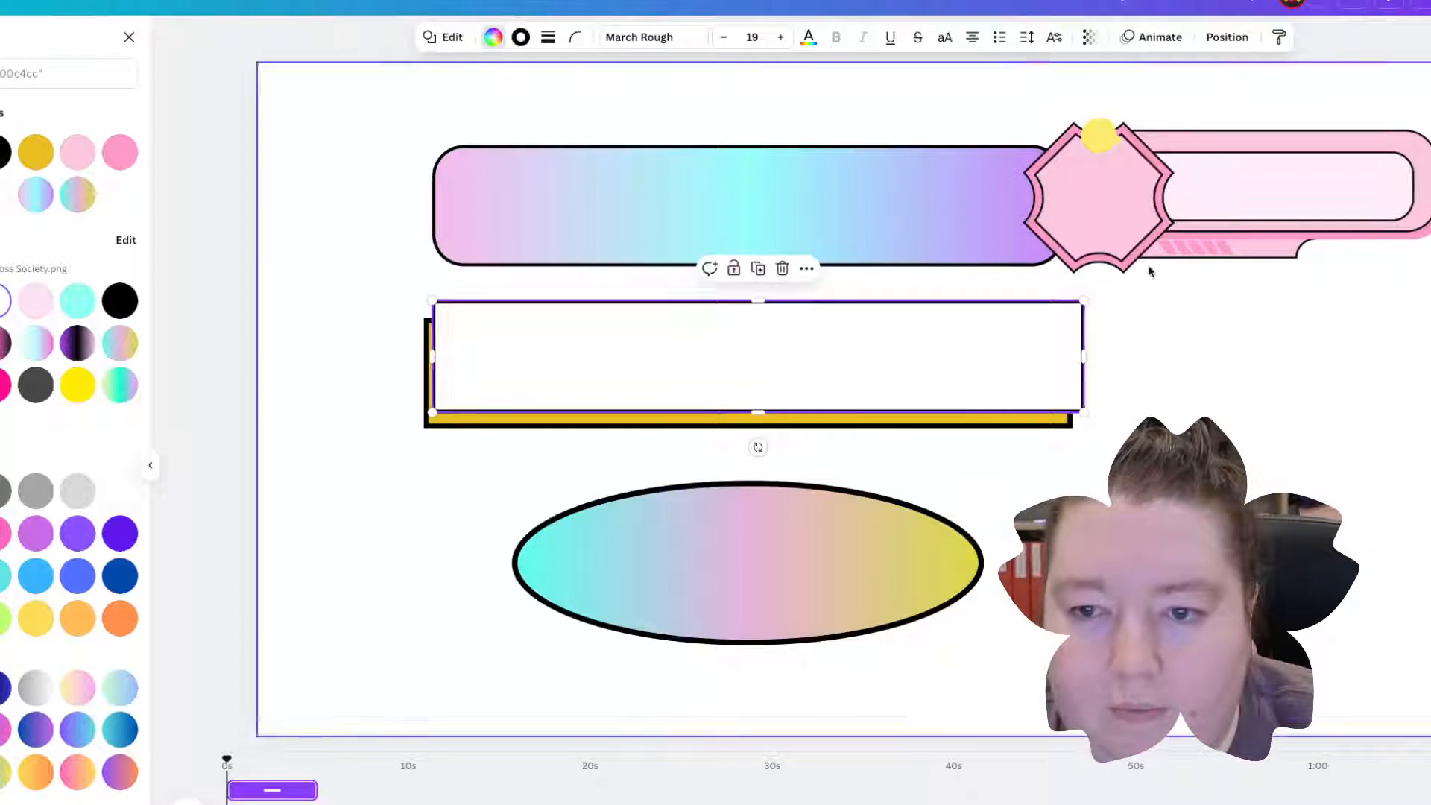
left_click(1089, 39)
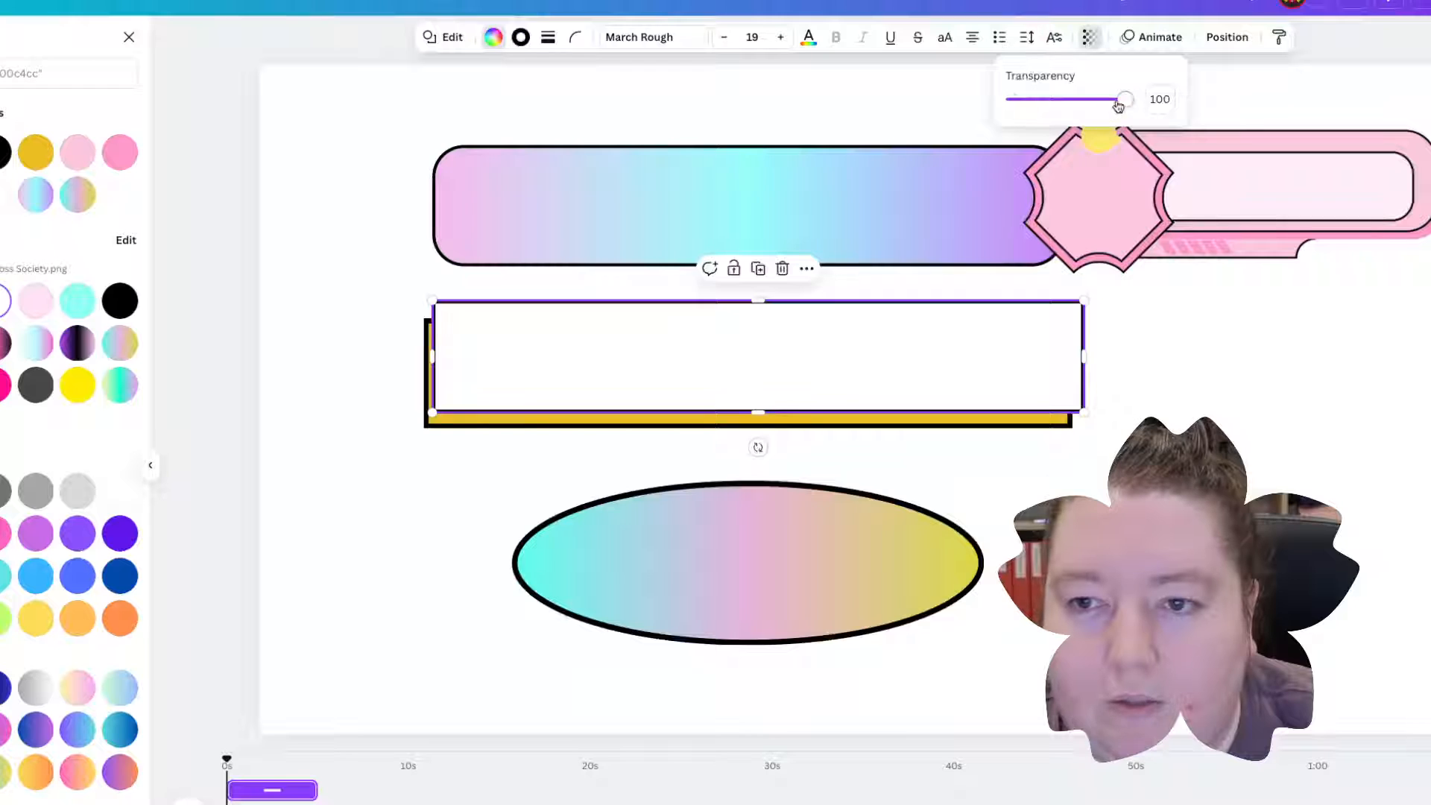
left_click_drag(1118, 106, 1133, 95)
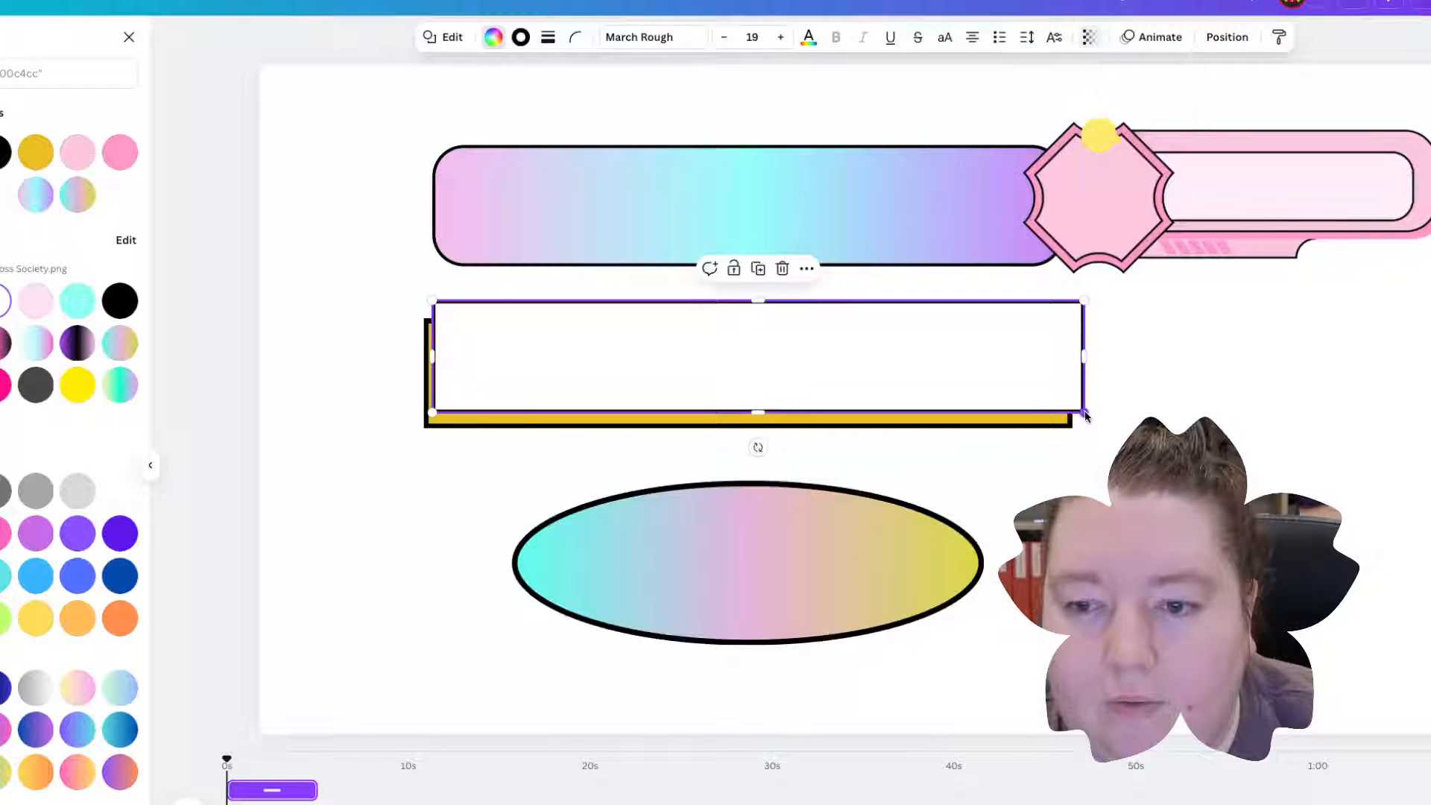
Step: Shrink the white bar and fit it inside the yellow rectangle so that a yellow frame surrounds it
left_click_drag(1085, 409, 1060, 342)
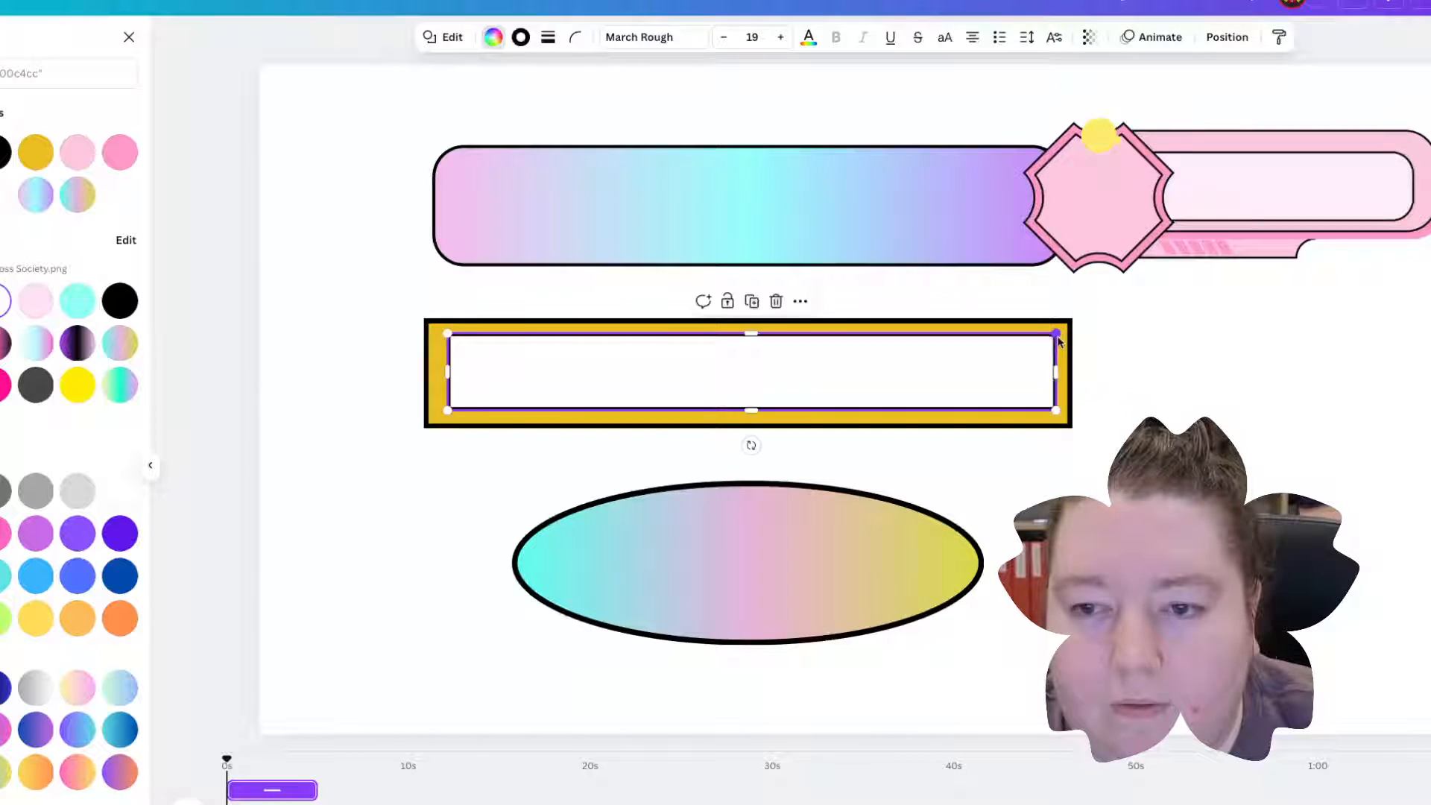
left_click_drag(754, 408, 757, 421)
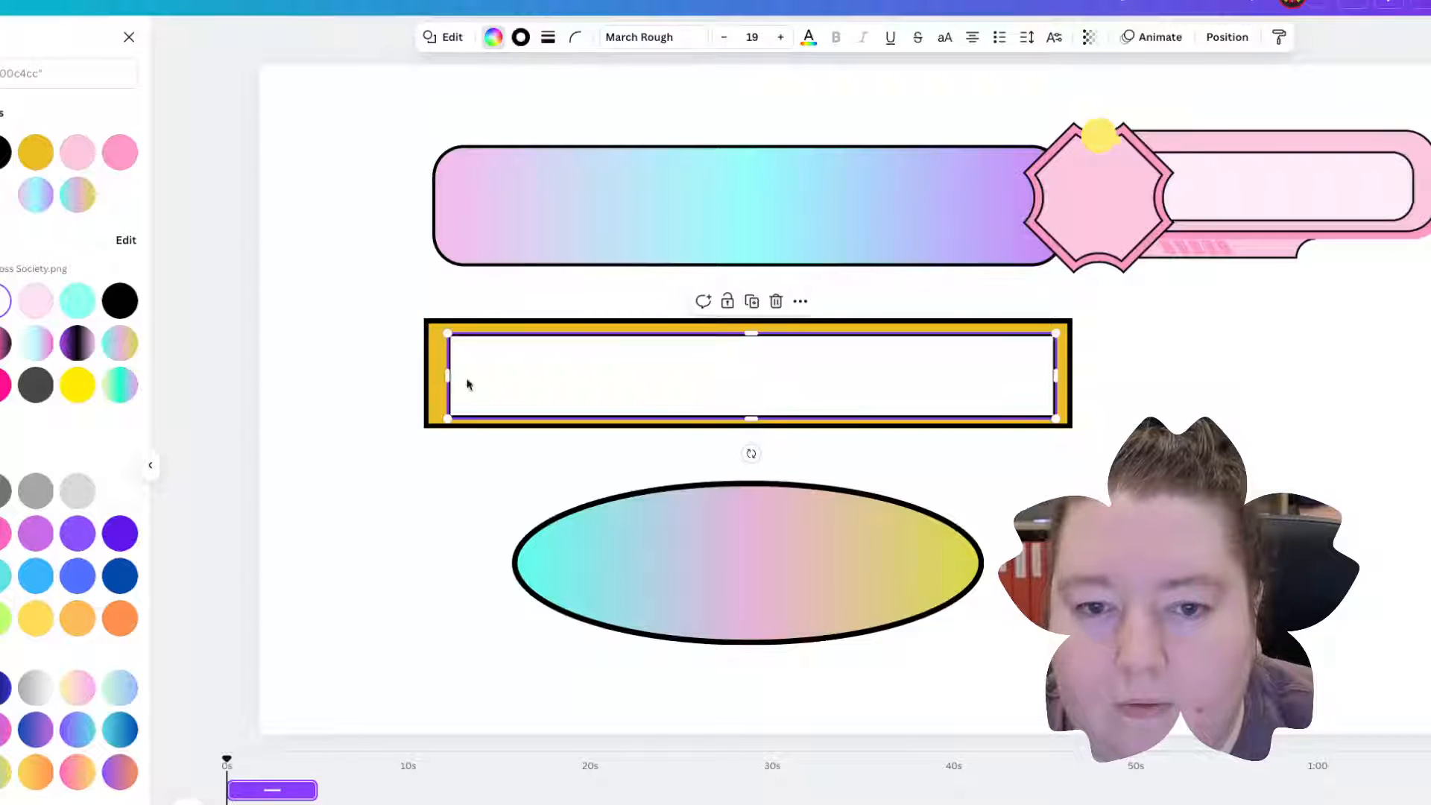
left_click_drag(449, 376, 442, 376)
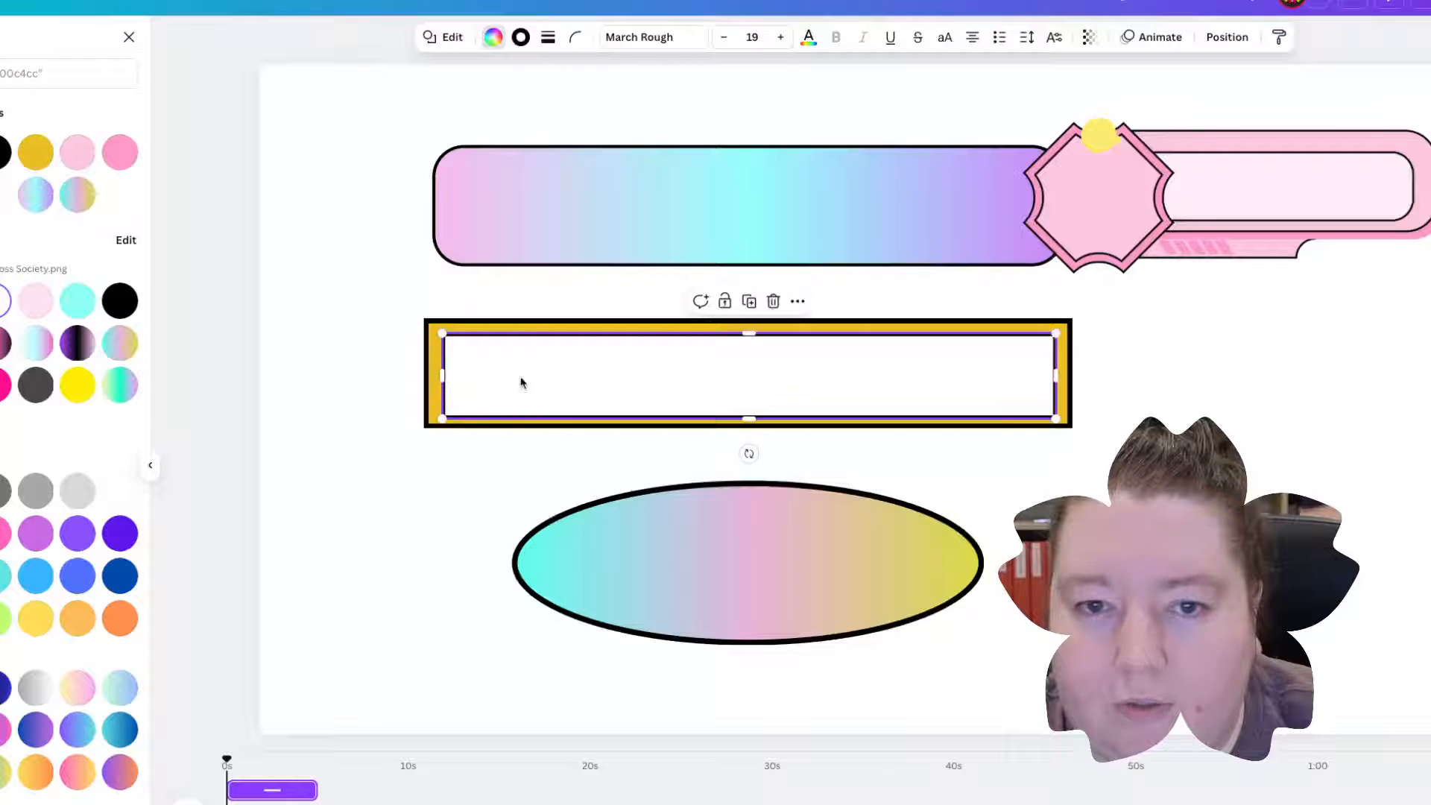
Step: Try a yellow border colour on the inner white bar and change it back to black
left_click(520, 380)
left_click(520, 37)
left_click(6, 152)
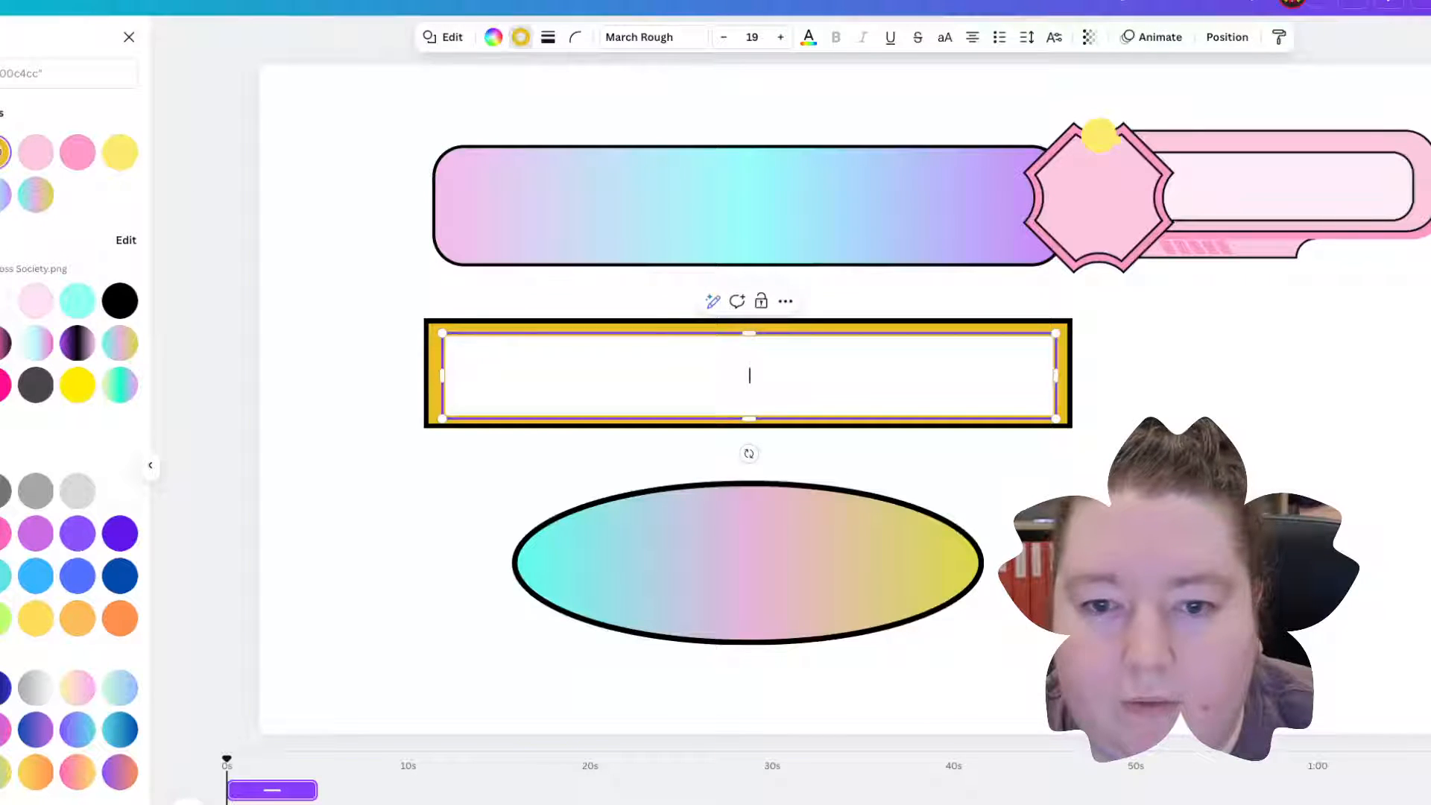
left_click(2, 154)
left_click(4, 157)
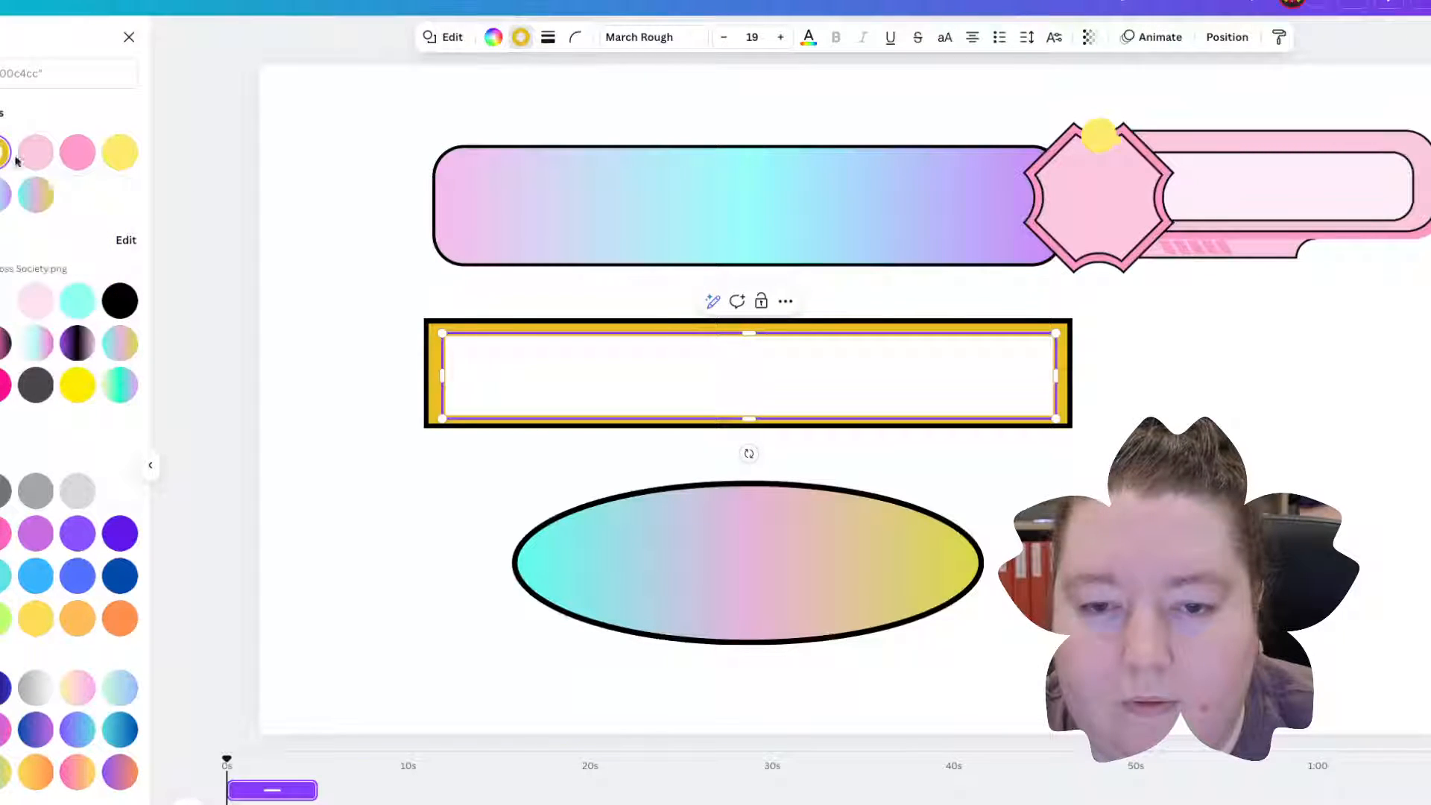
left_click(380, 284)
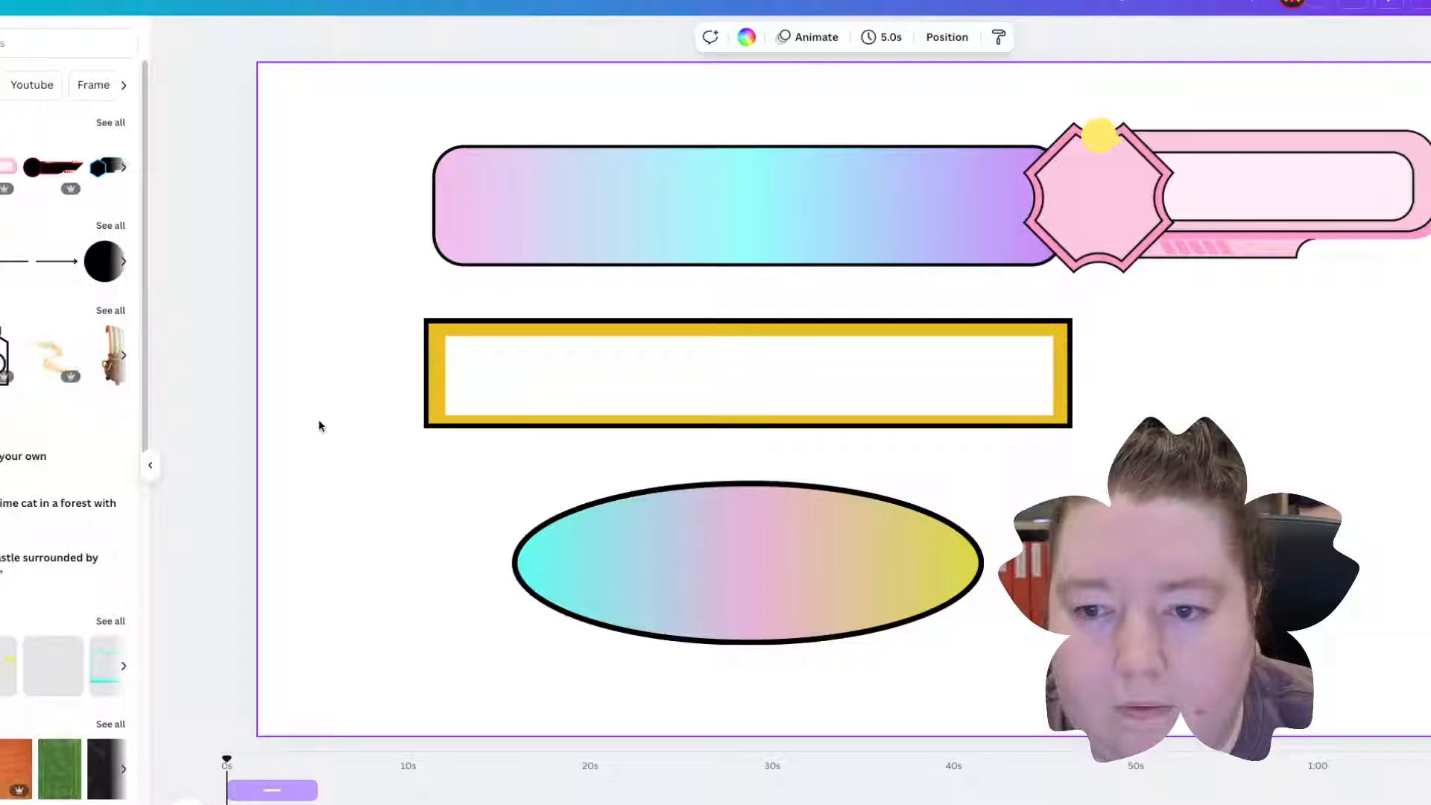
left_click(476, 370)
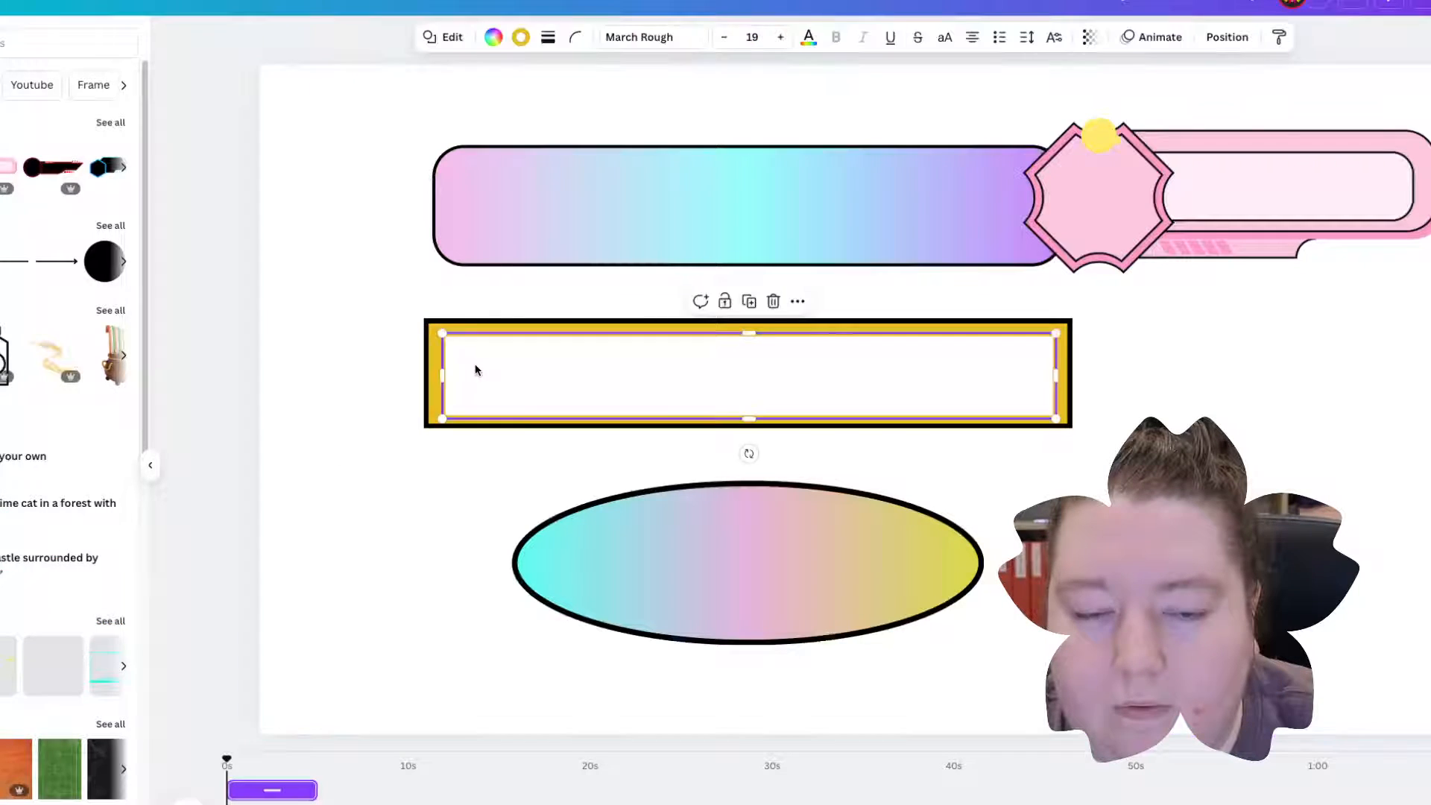
left_click(515, 36)
left_click(120, 304)
left_click(288, 313)
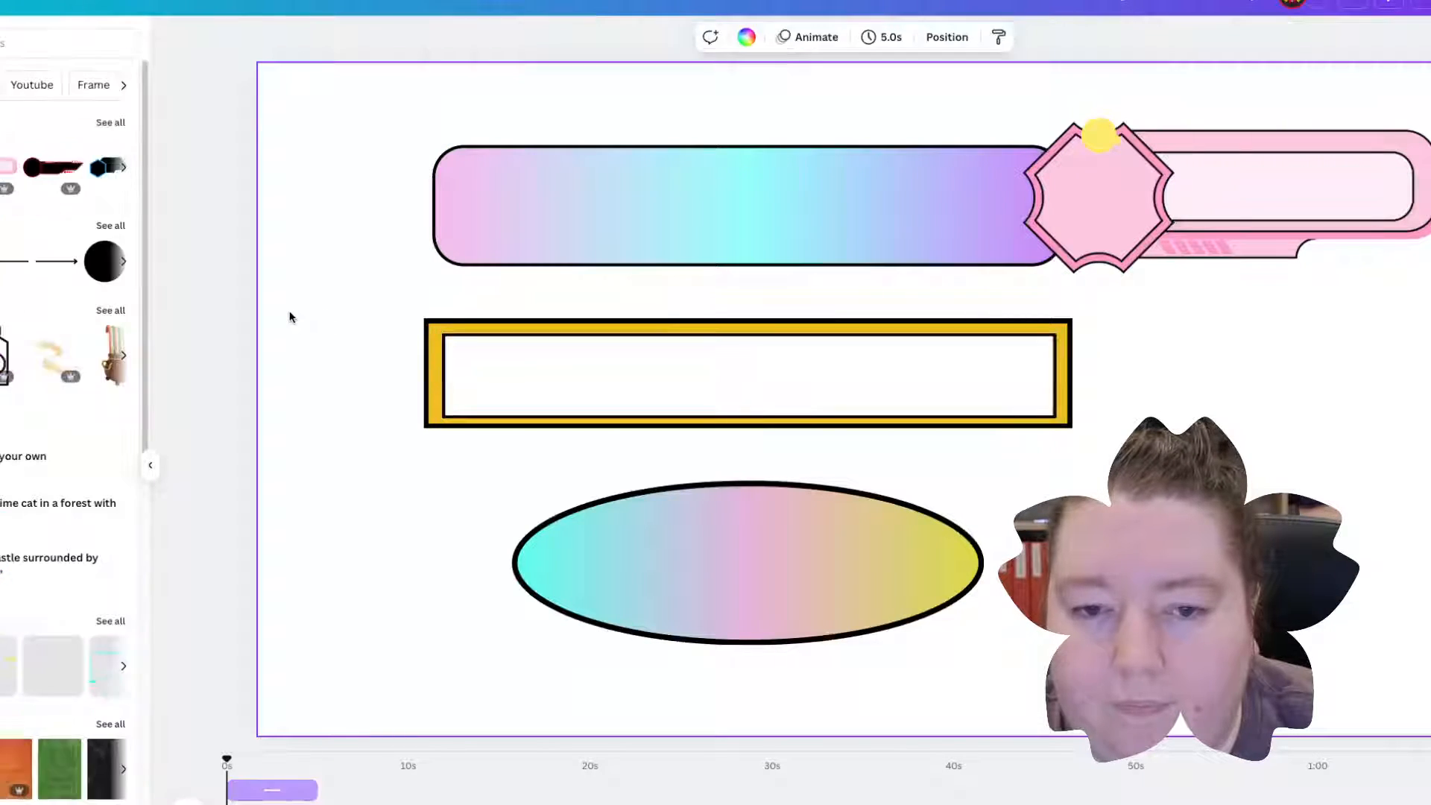
Step: Widen the inner white bar slightly and centre it within the yellow rectangle for an even frame
left_click(614, 372)
left_click_drag(443, 375, 437, 373)
left_click(1143, 403)
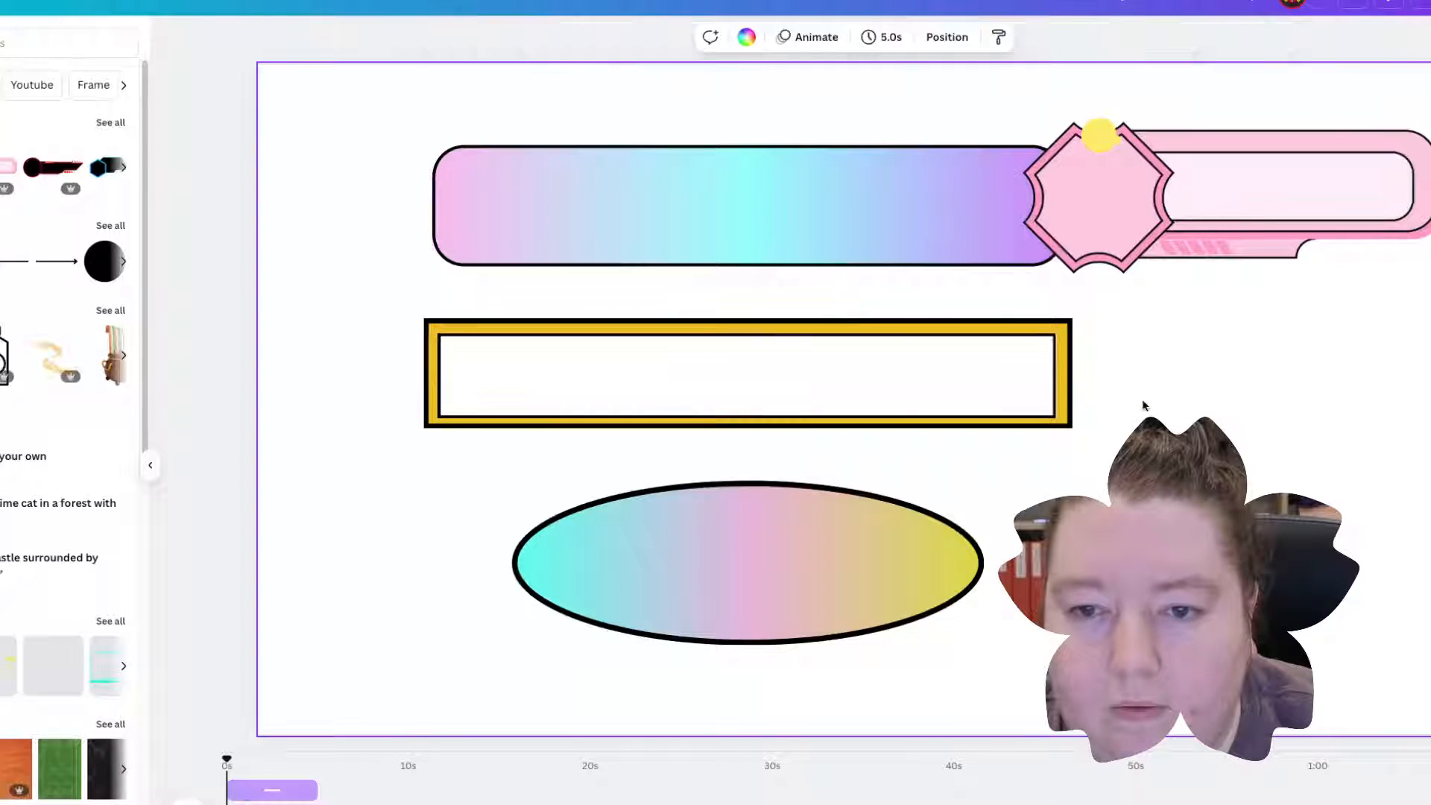
left_click(833, 387)
left_click_drag(832, 386, 835, 391)
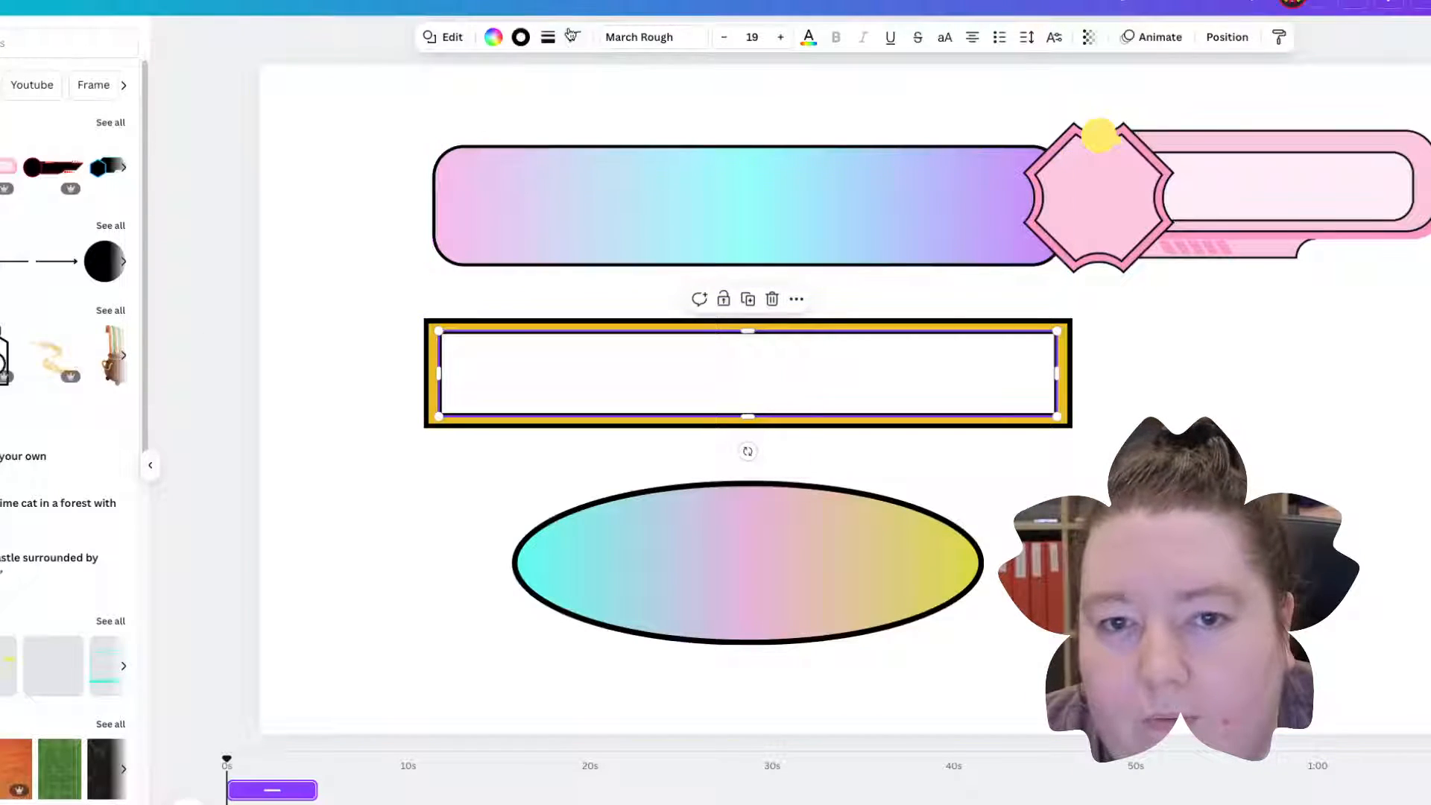
left_click(524, 91)
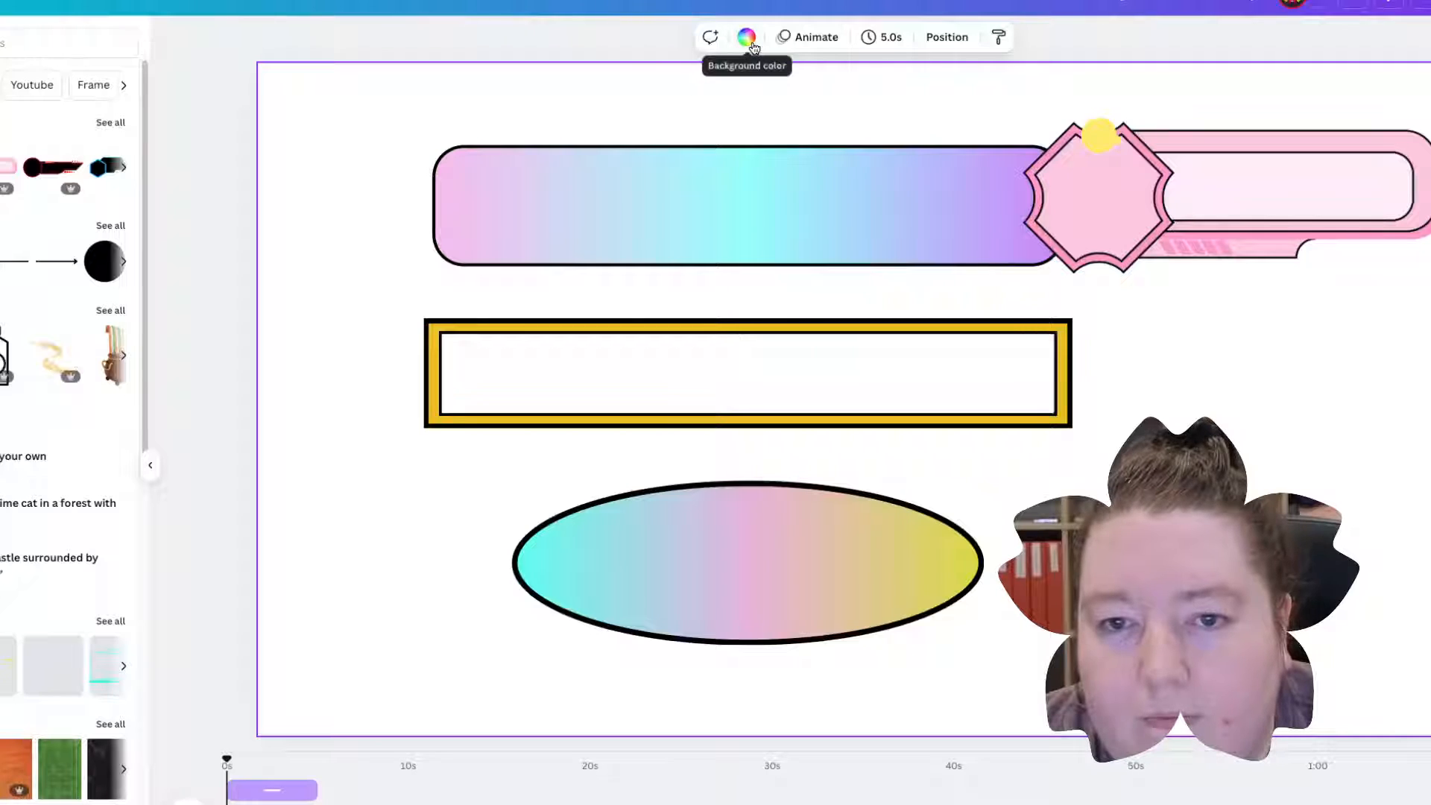
left_click(751, 43)
left_click(3, 153)
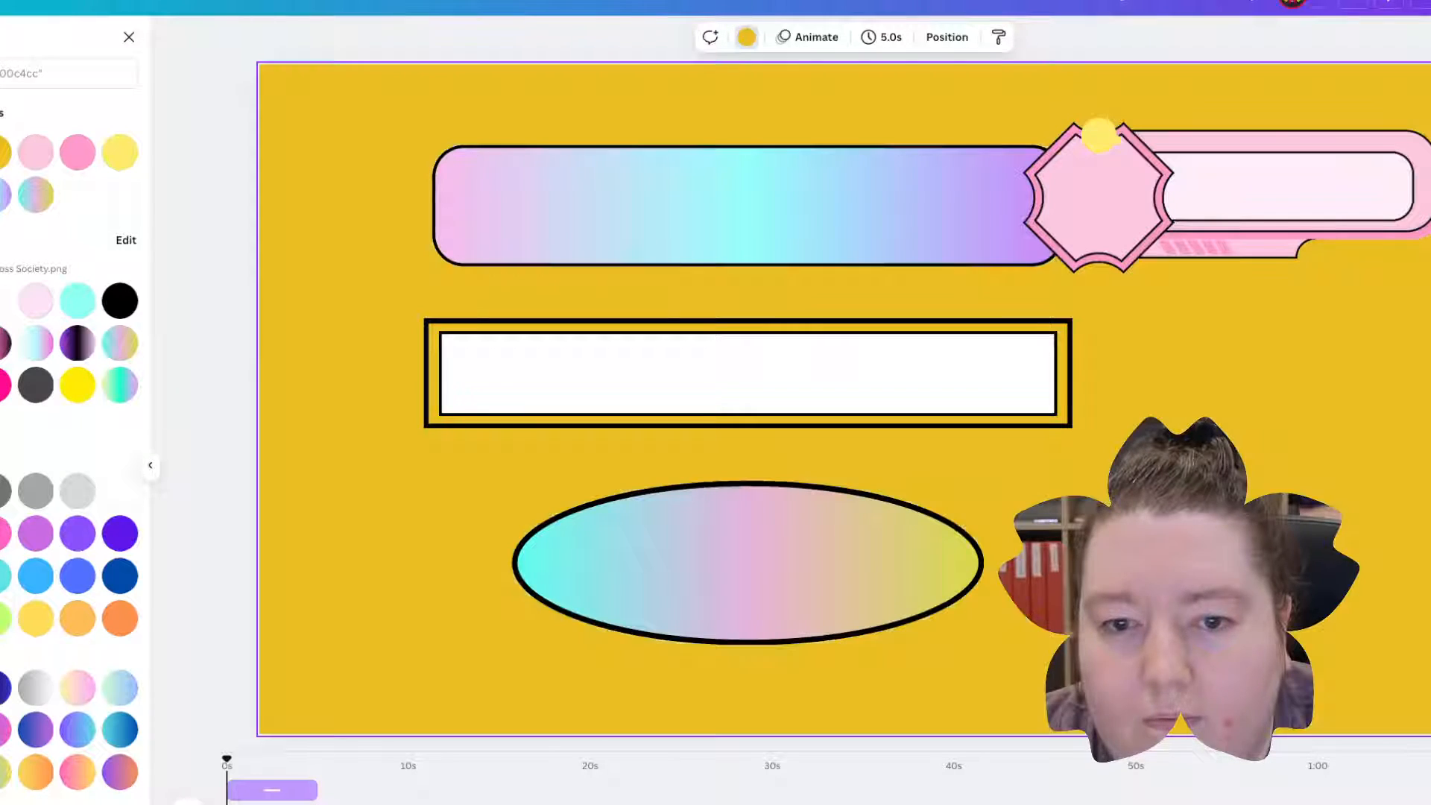
left_click(5, 302)
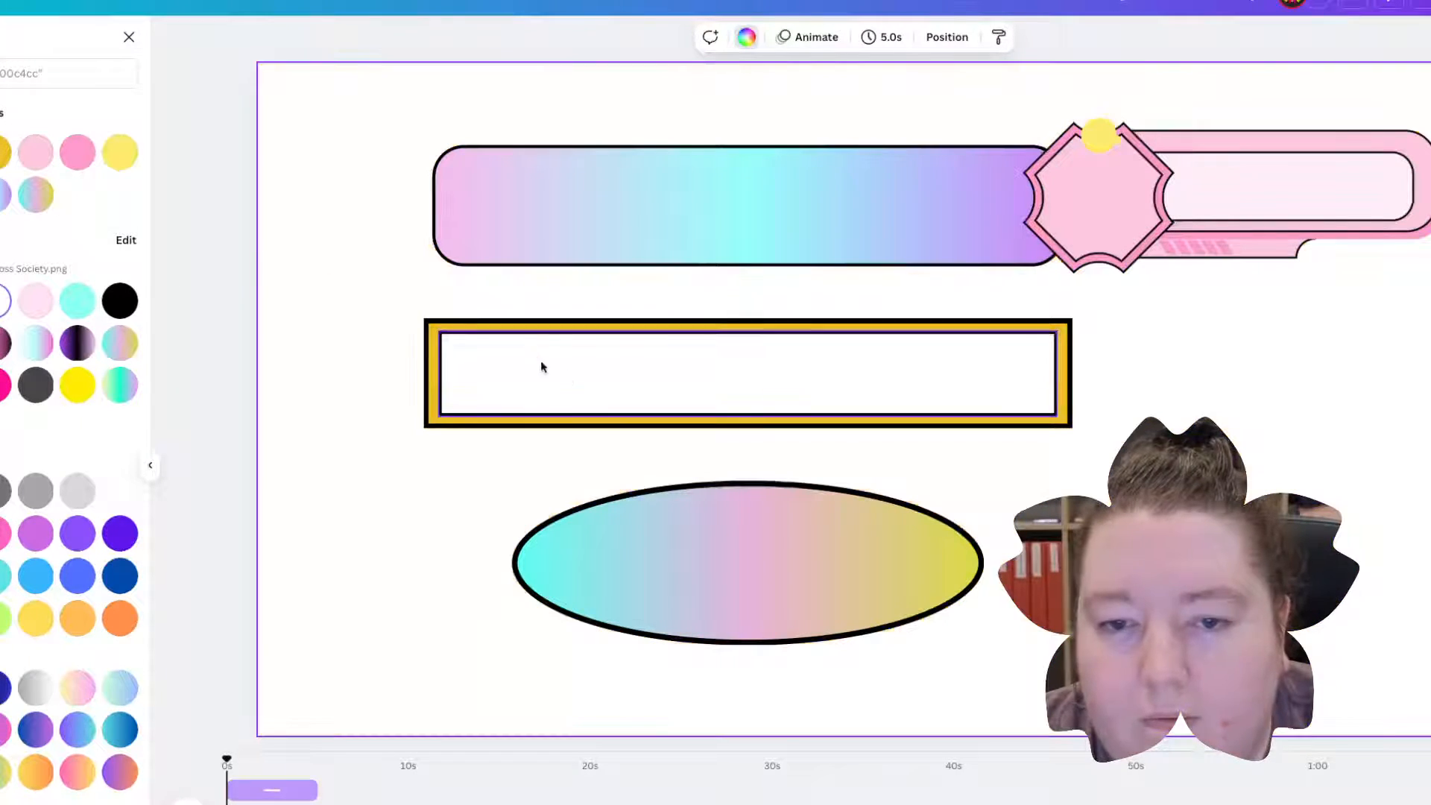
Step: Fill the inner white bar of the rectangular banner with the same golden yellow as its outer rectangle
left_click(582, 372)
left_click(35, 152)
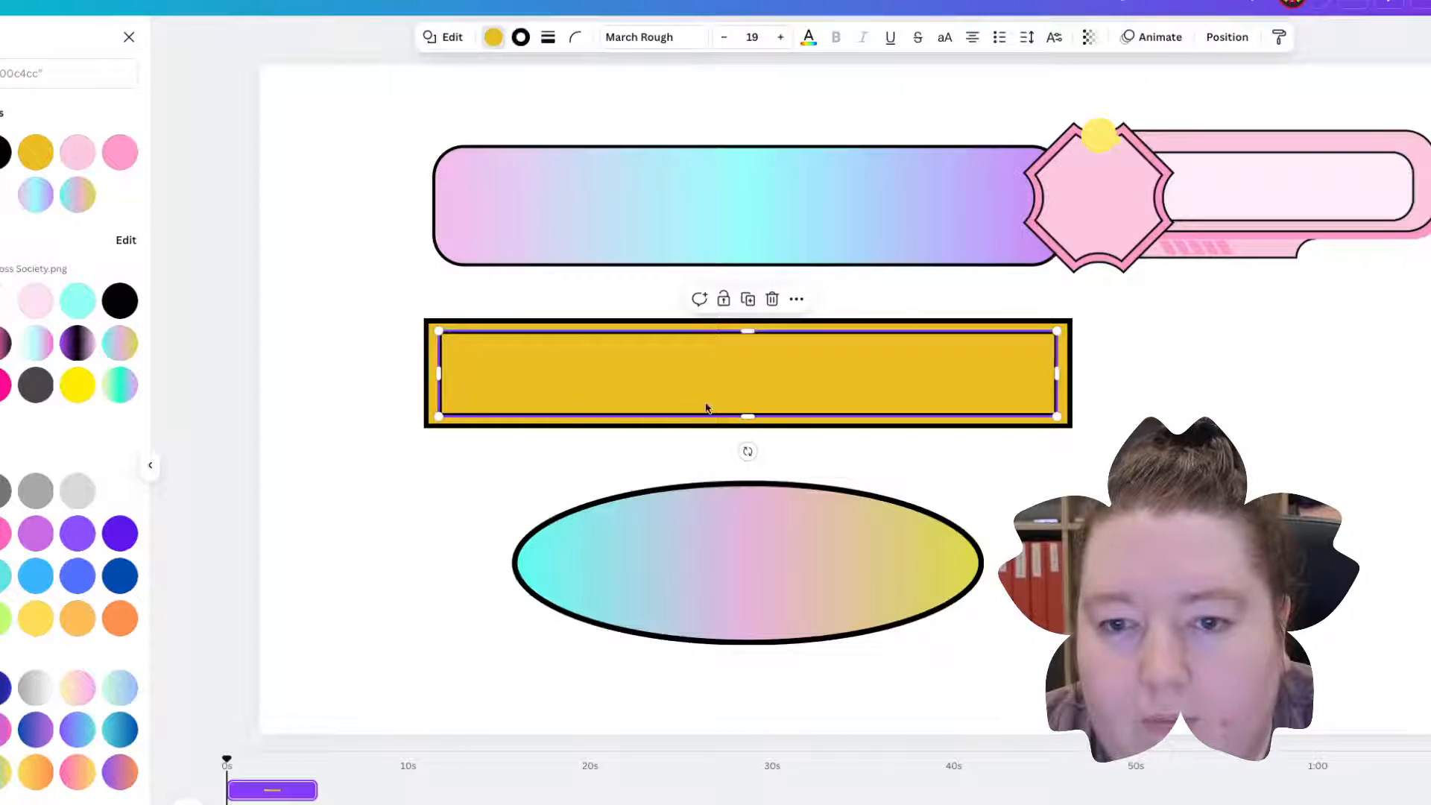
left_click(709, 457)
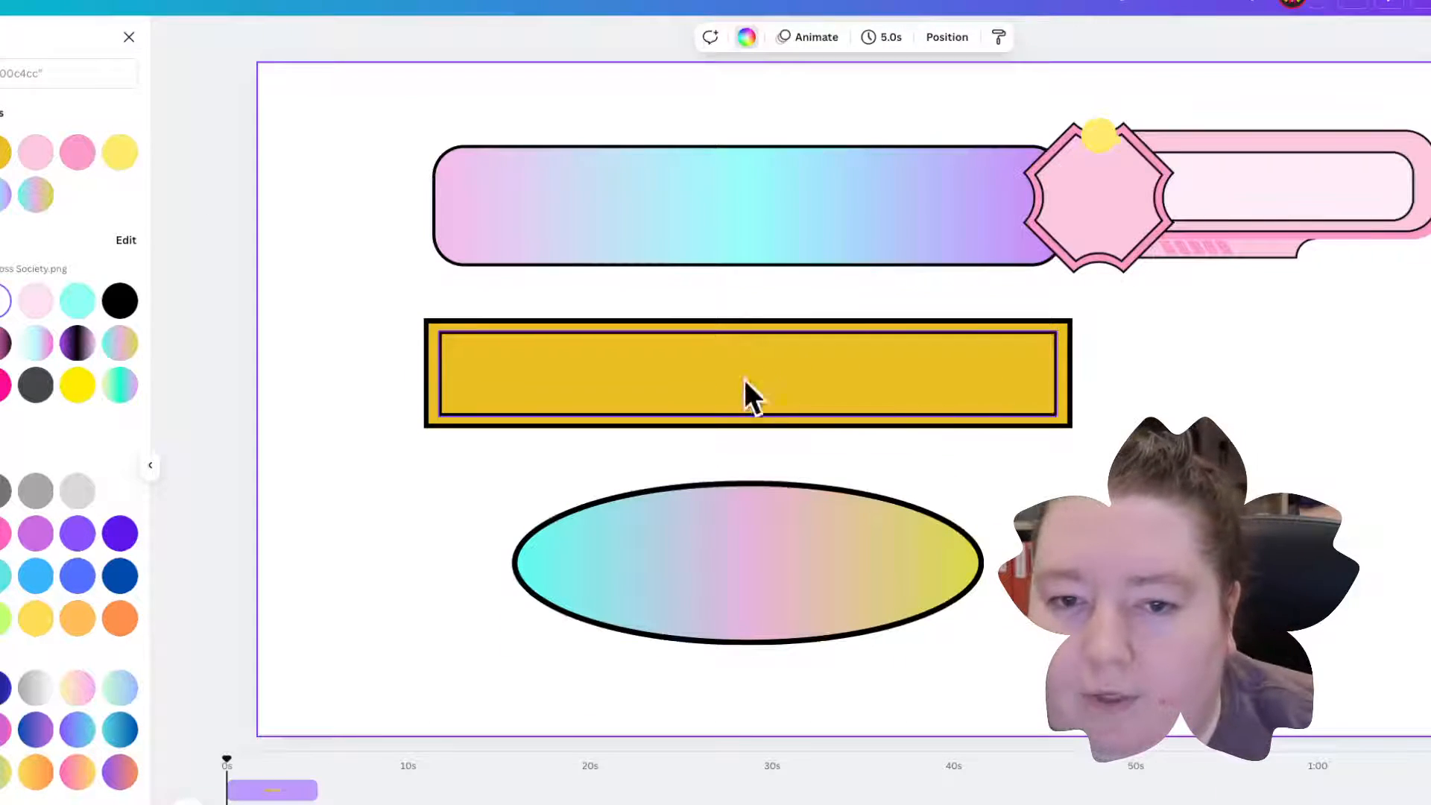
Step: Add a rounded square, flatten and stretch it into a long bar, and centre it on the top gradient bar
left_click(583, 201)
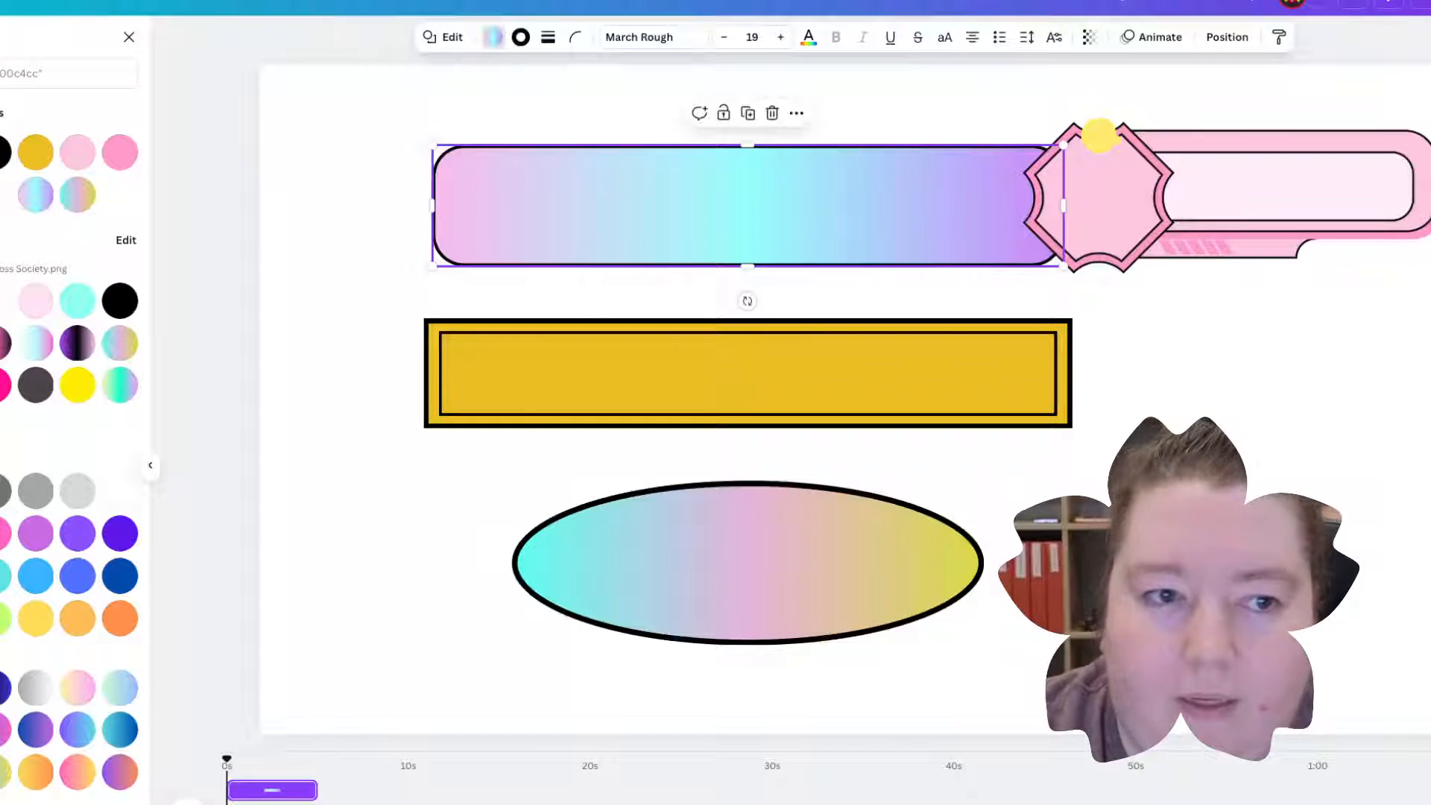
left_click(0, 100)
left_click(0, 261)
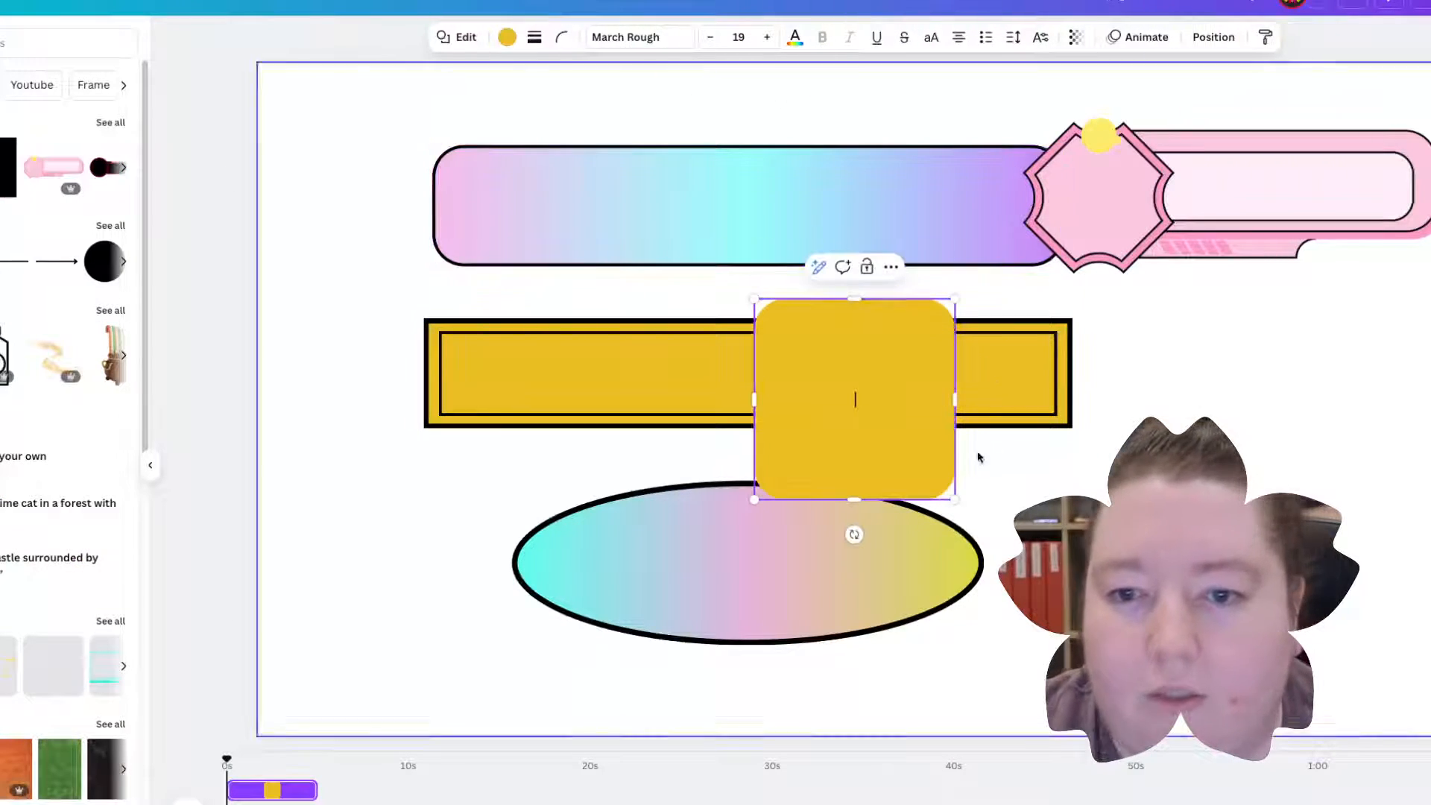
left_click_drag(852, 500, 843, 373)
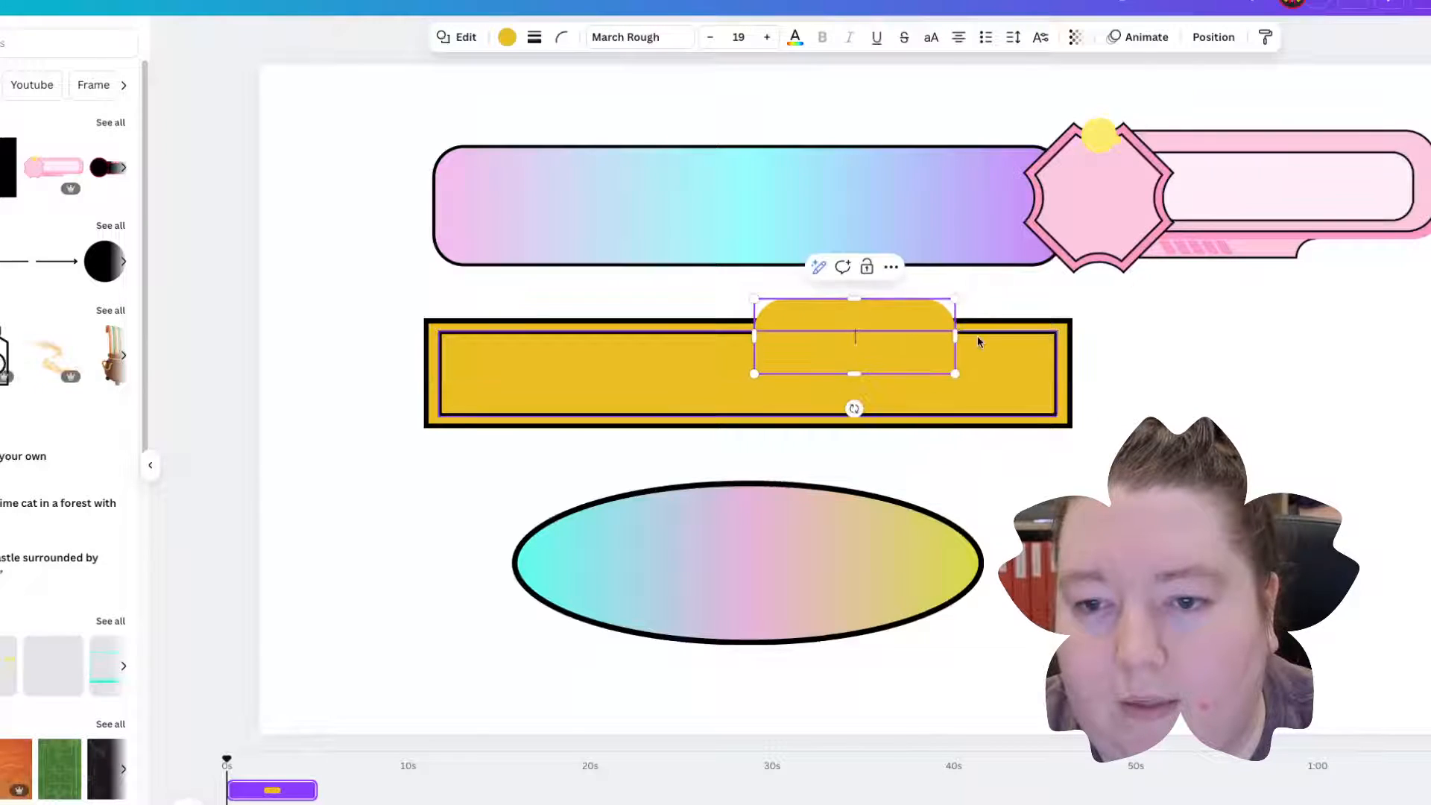
left_click_drag(956, 336, 1124, 336)
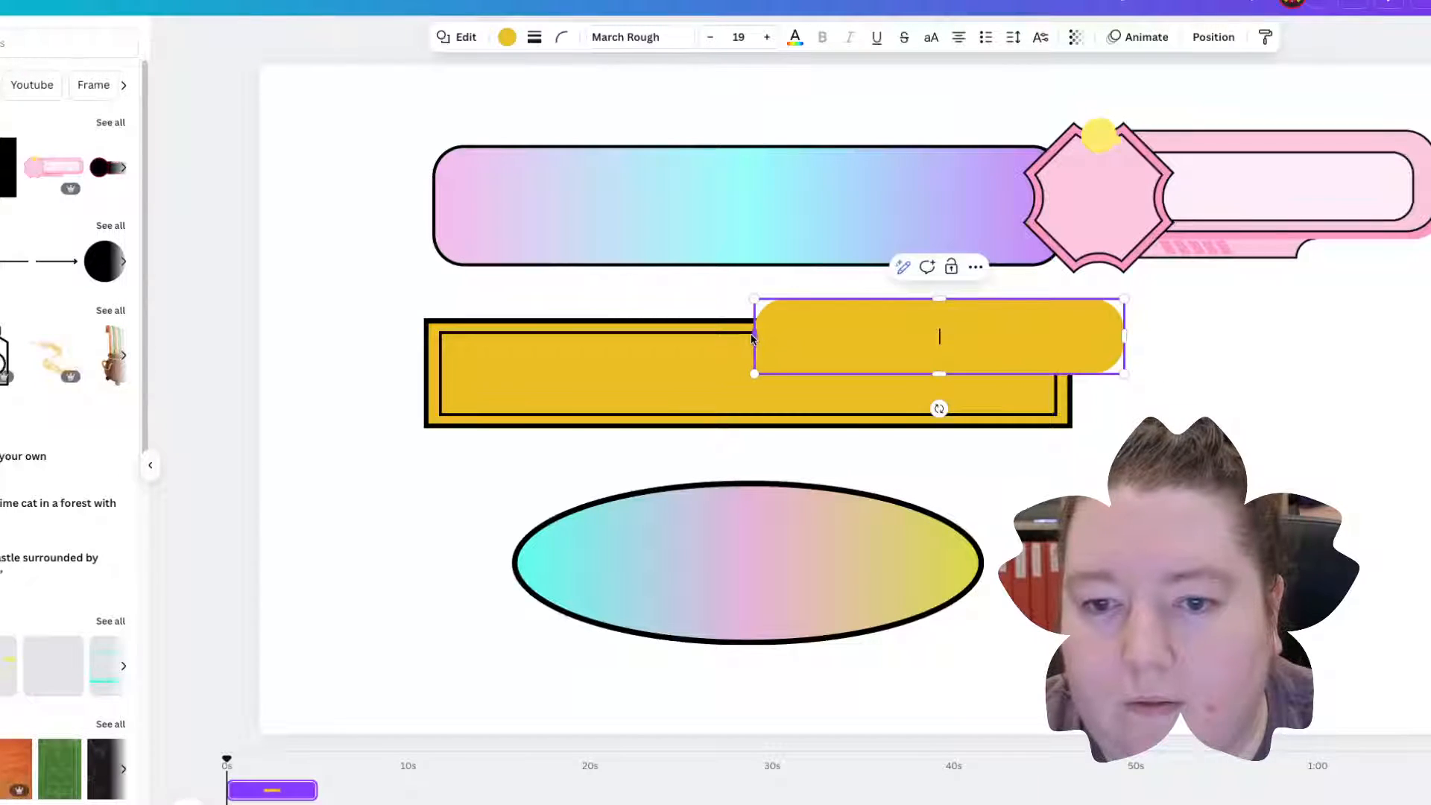
left_click_drag(751, 336, 578, 337)
left_click_drag(720, 346, 617, 221)
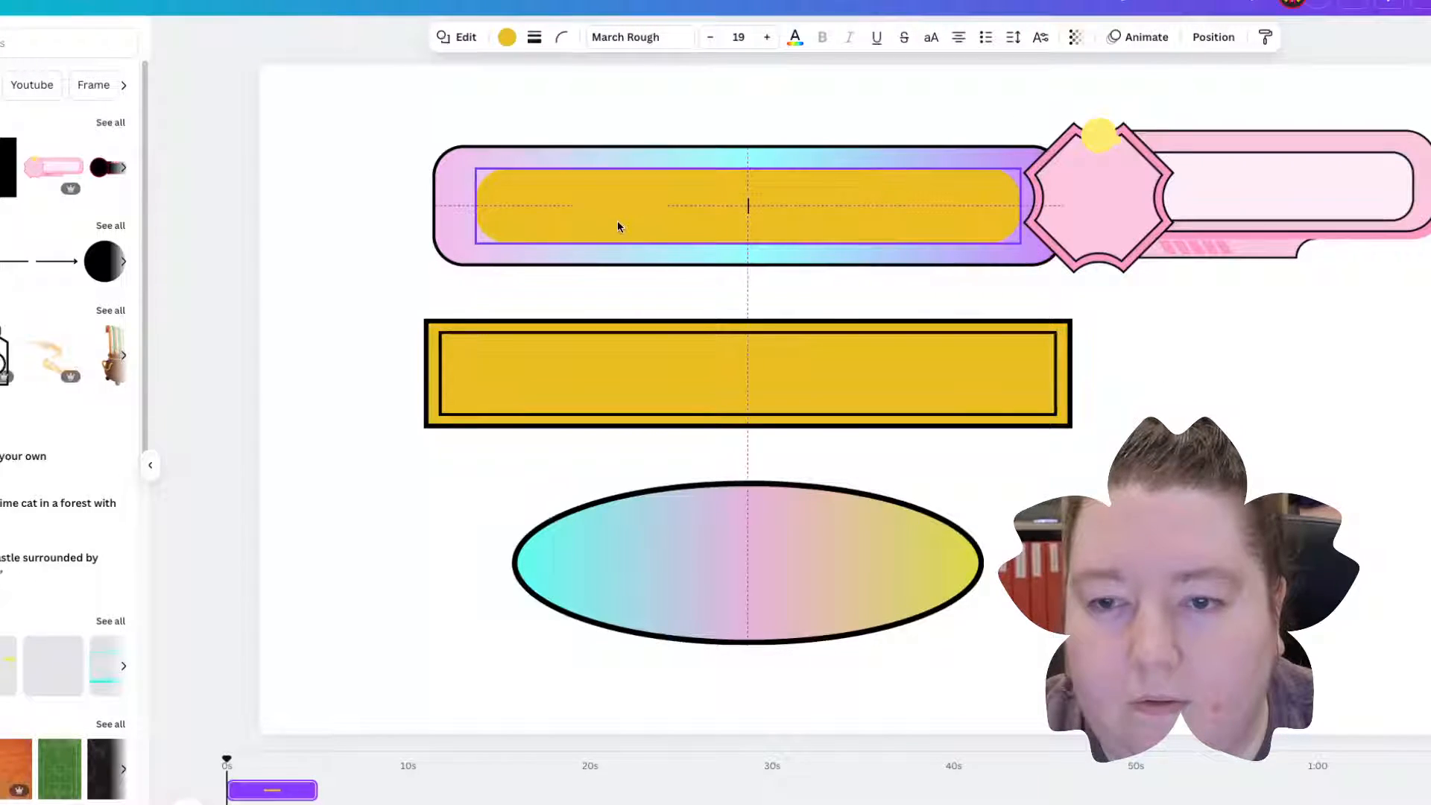
Step: Give the inner rounded bar a solid black border of weight 4 and a pink-cyan-purple gradient fill
left_click(534, 37)
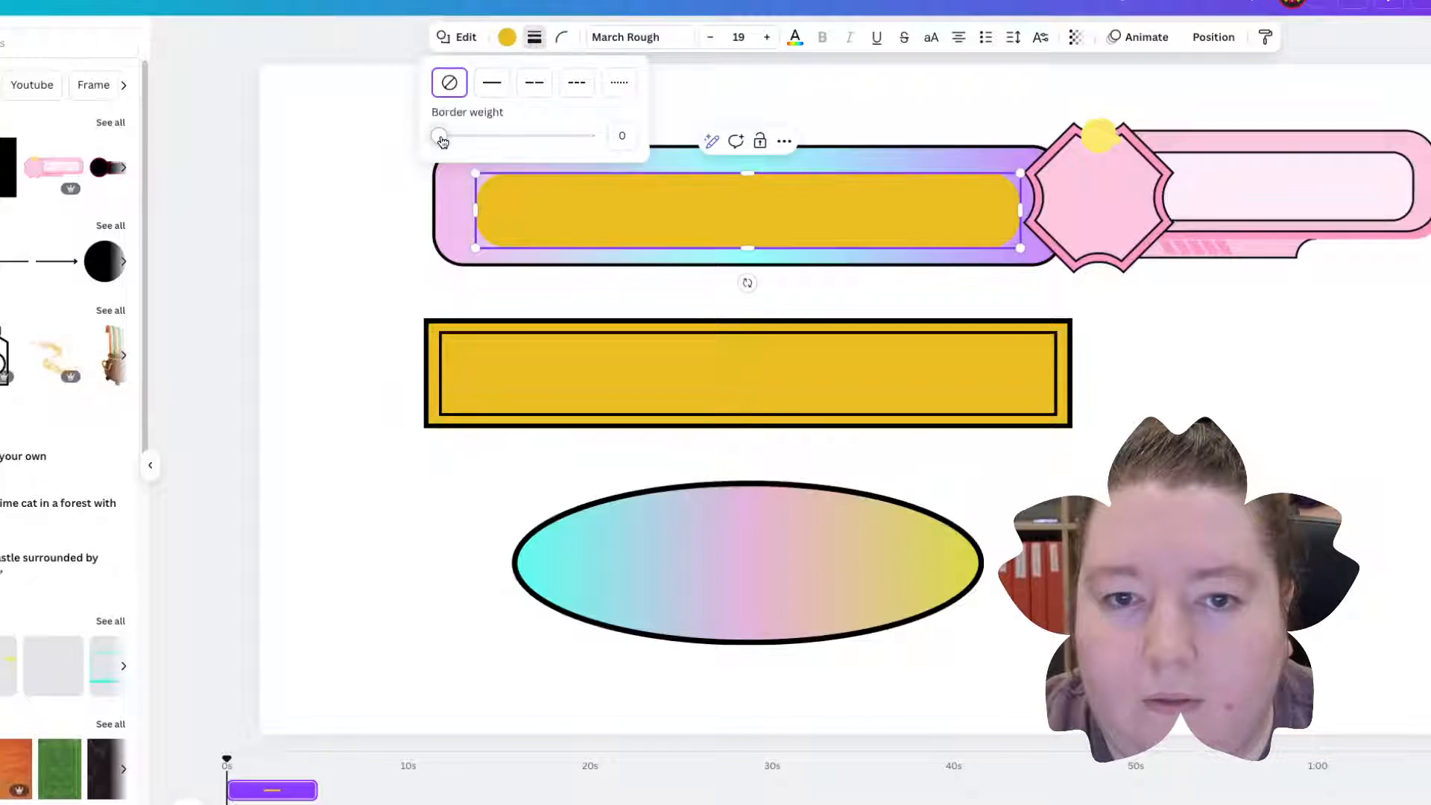
left_click_drag(439, 137, 446, 142)
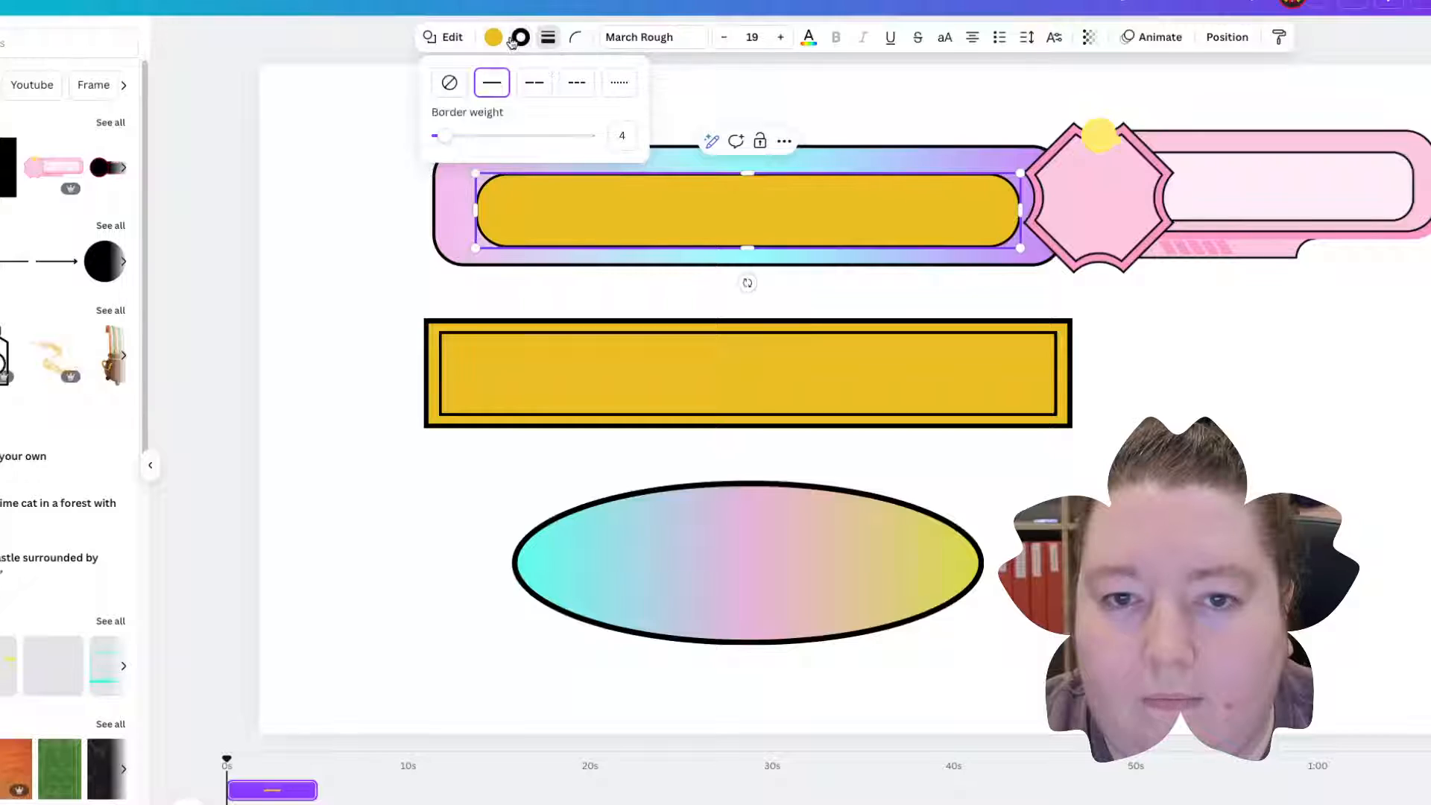
left_click(520, 38)
left_click(493, 39)
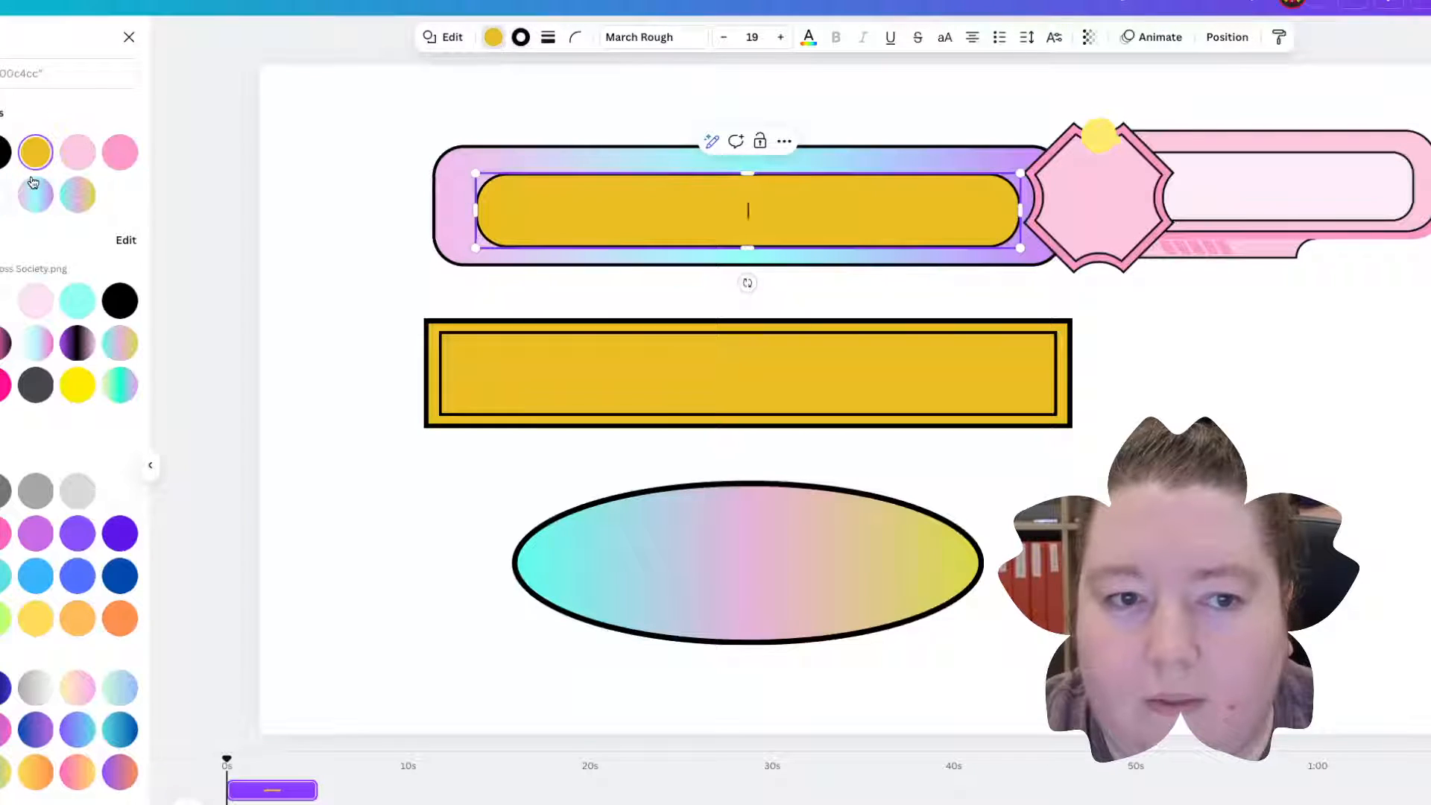
left_click(36, 195)
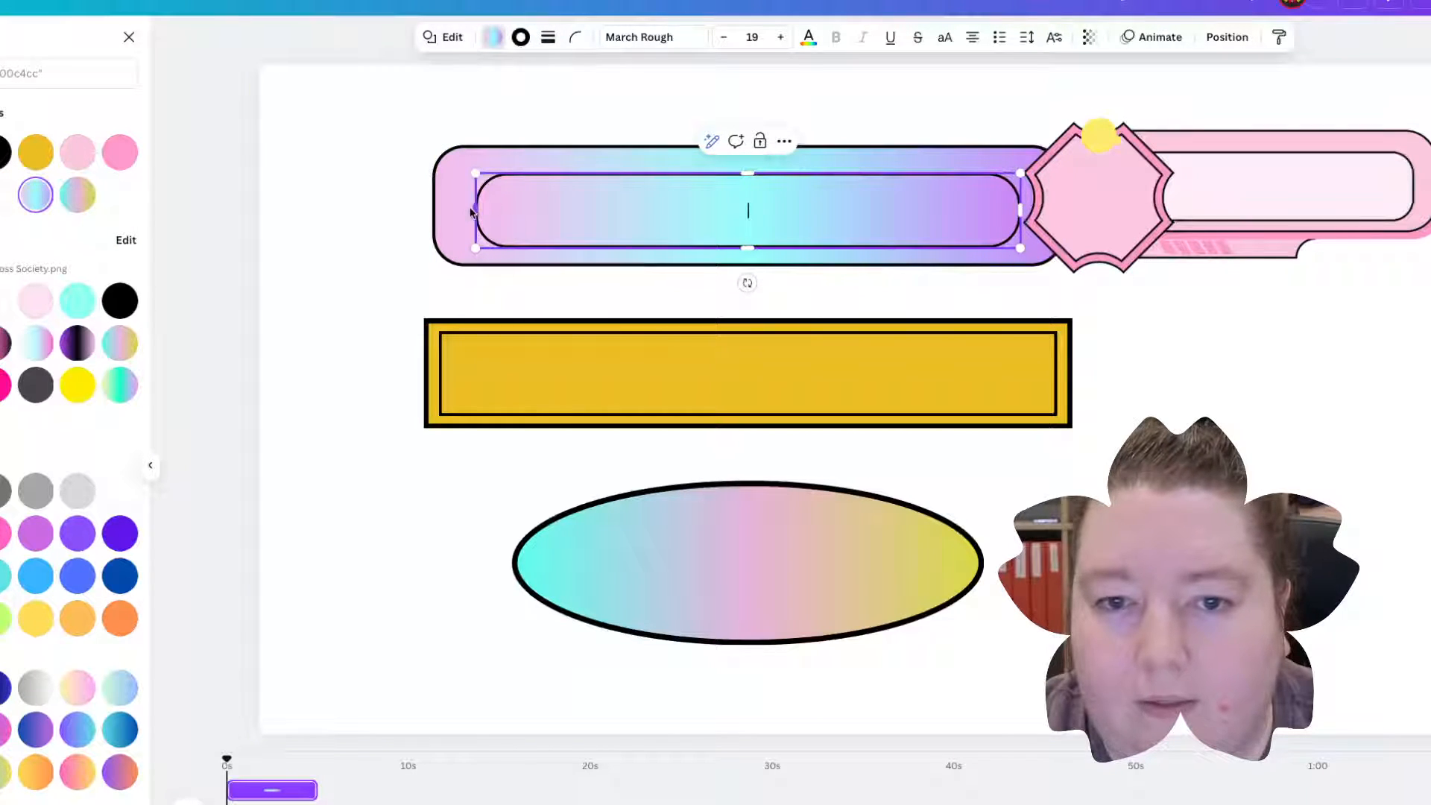
Step: Enlarge the inner gradient bar and centre it within the outer one, moving the pink alert graphic out of the way
left_click_drag(471, 213, 456, 212)
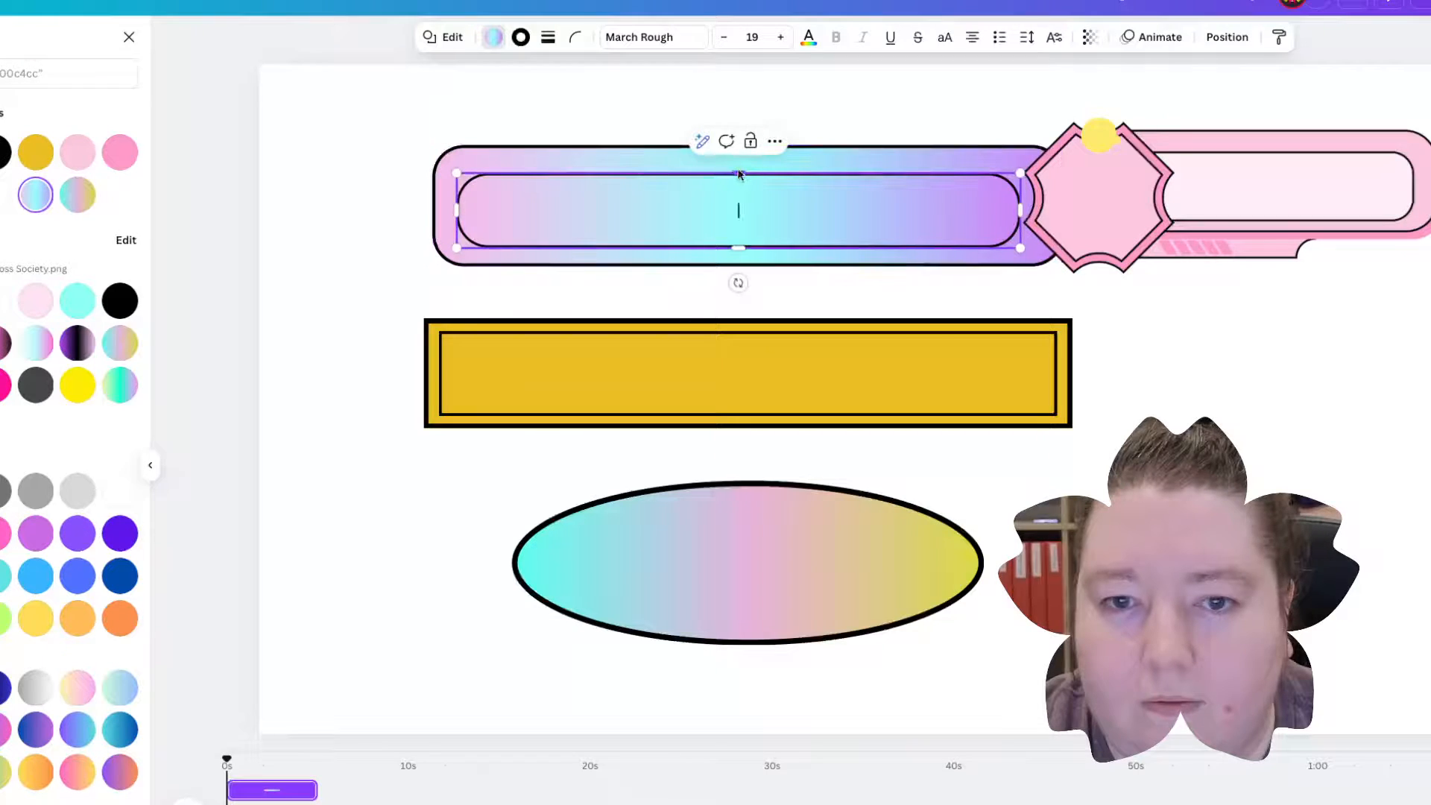
left_click_drag(739, 174, 739, 155)
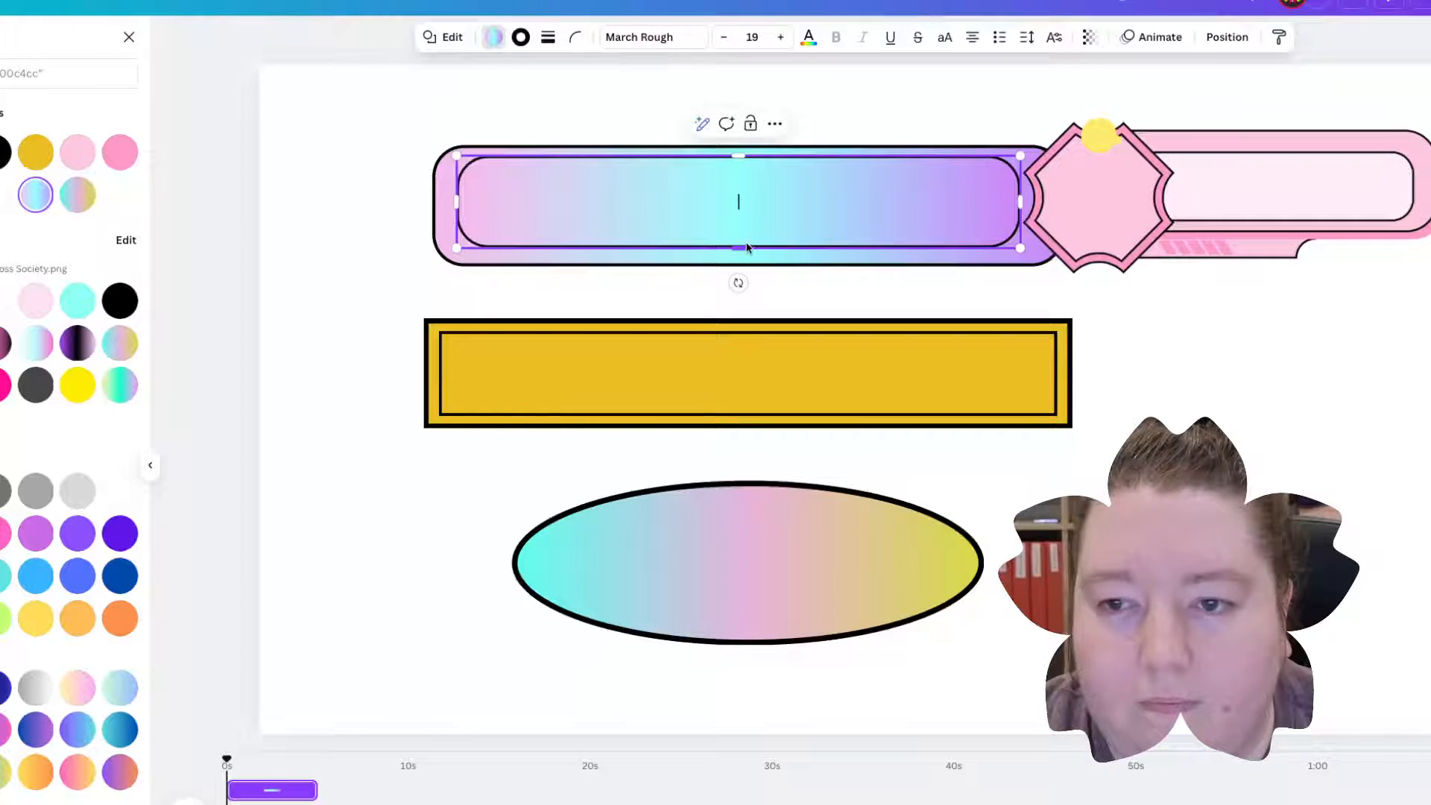
left_click_drag(1225, 195, 1247, 291)
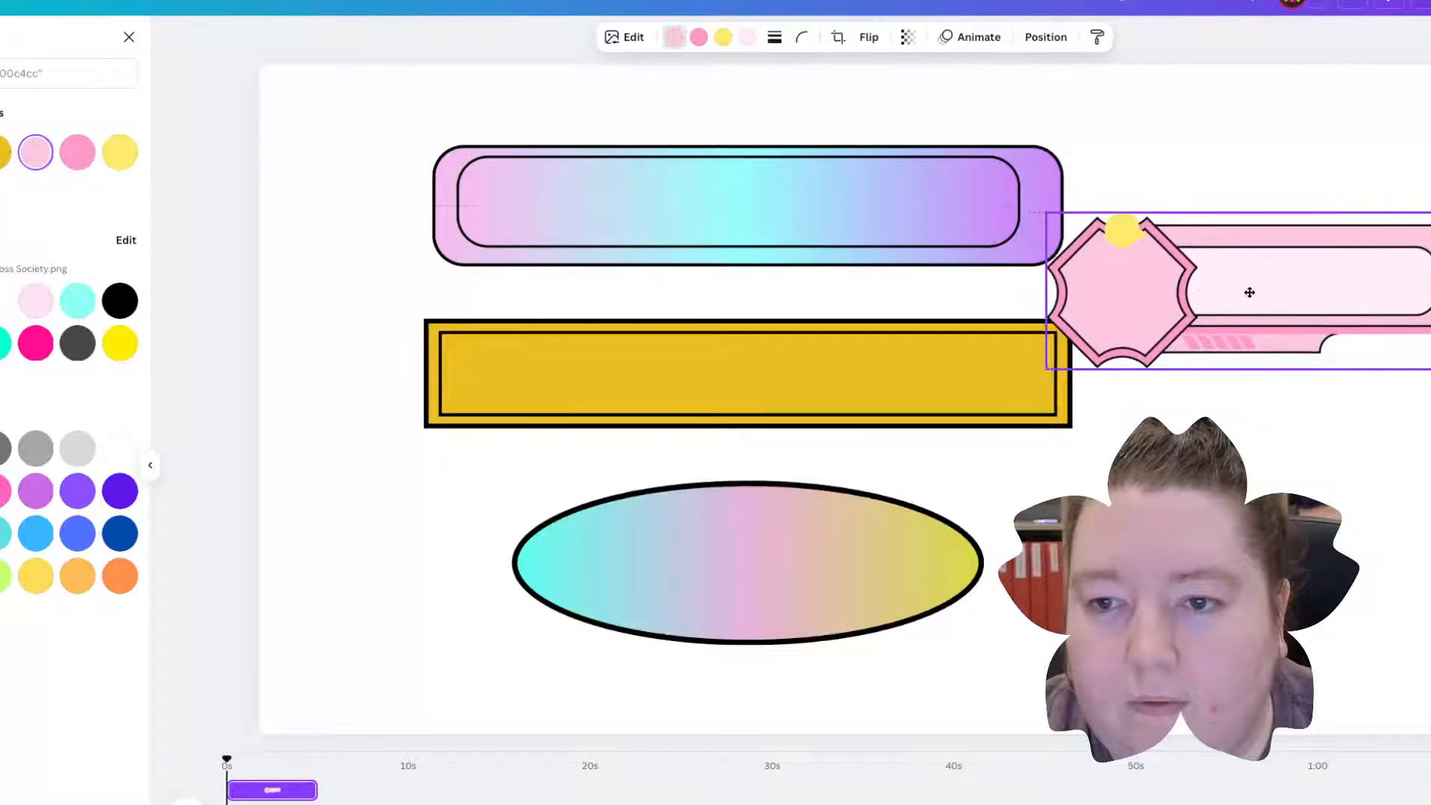
left_click(969, 210)
left_click_drag(1020, 202, 1047, 205)
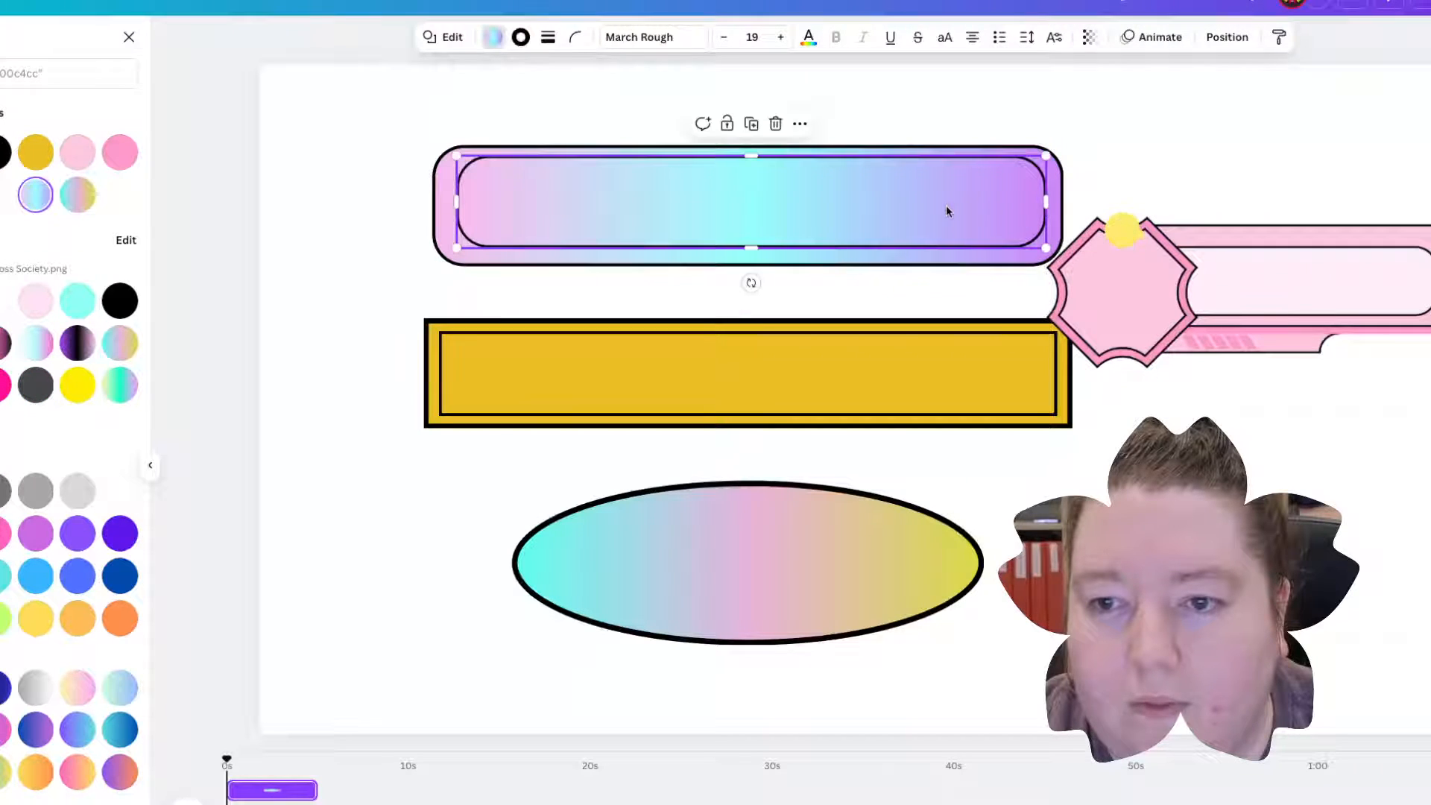
left_click_drag(946, 207, 942, 211)
left_click(1169, 189)
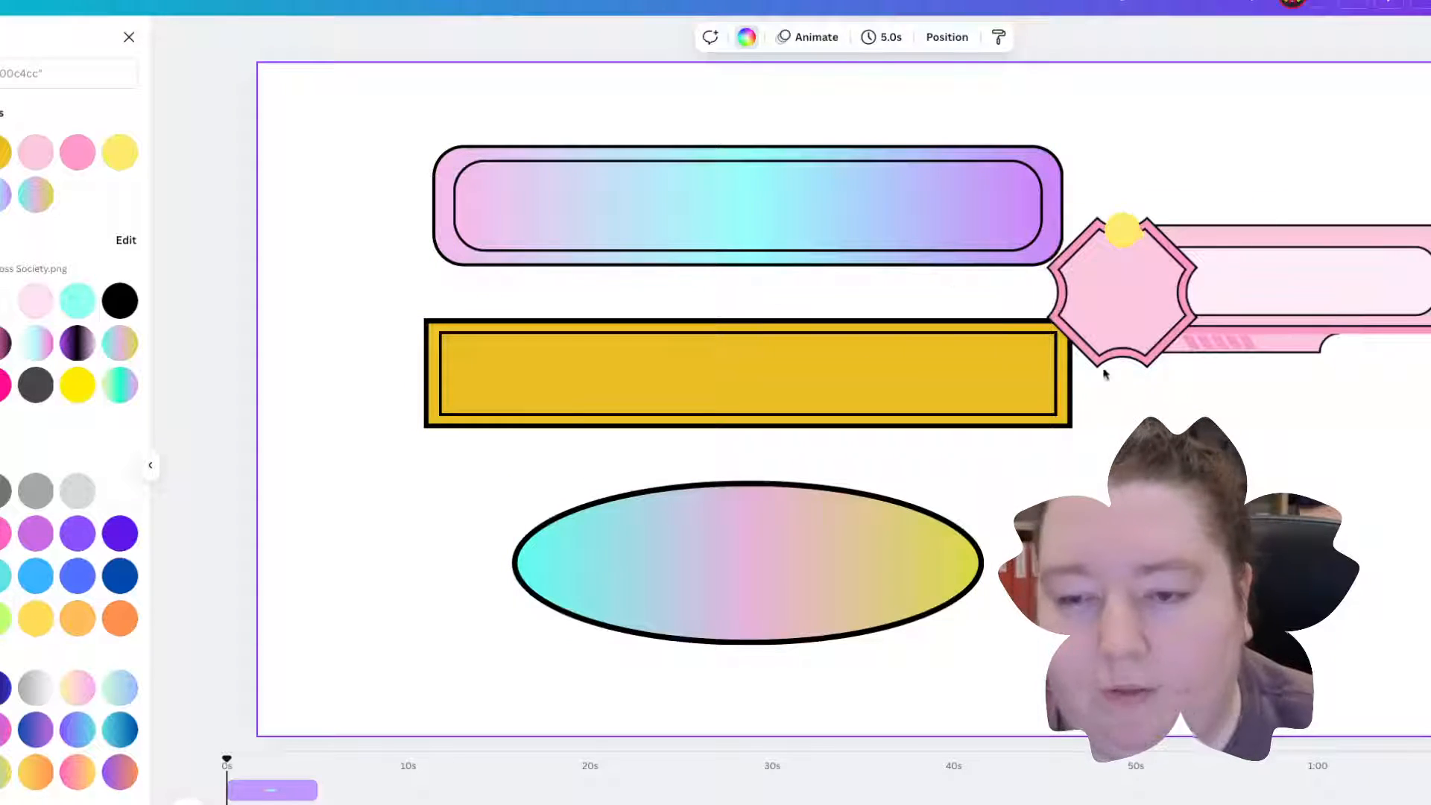
Step: Add another golden yellow rounded square, shrink it slightly and place it over the left end of the yellow banner
left_click(1215, 308)
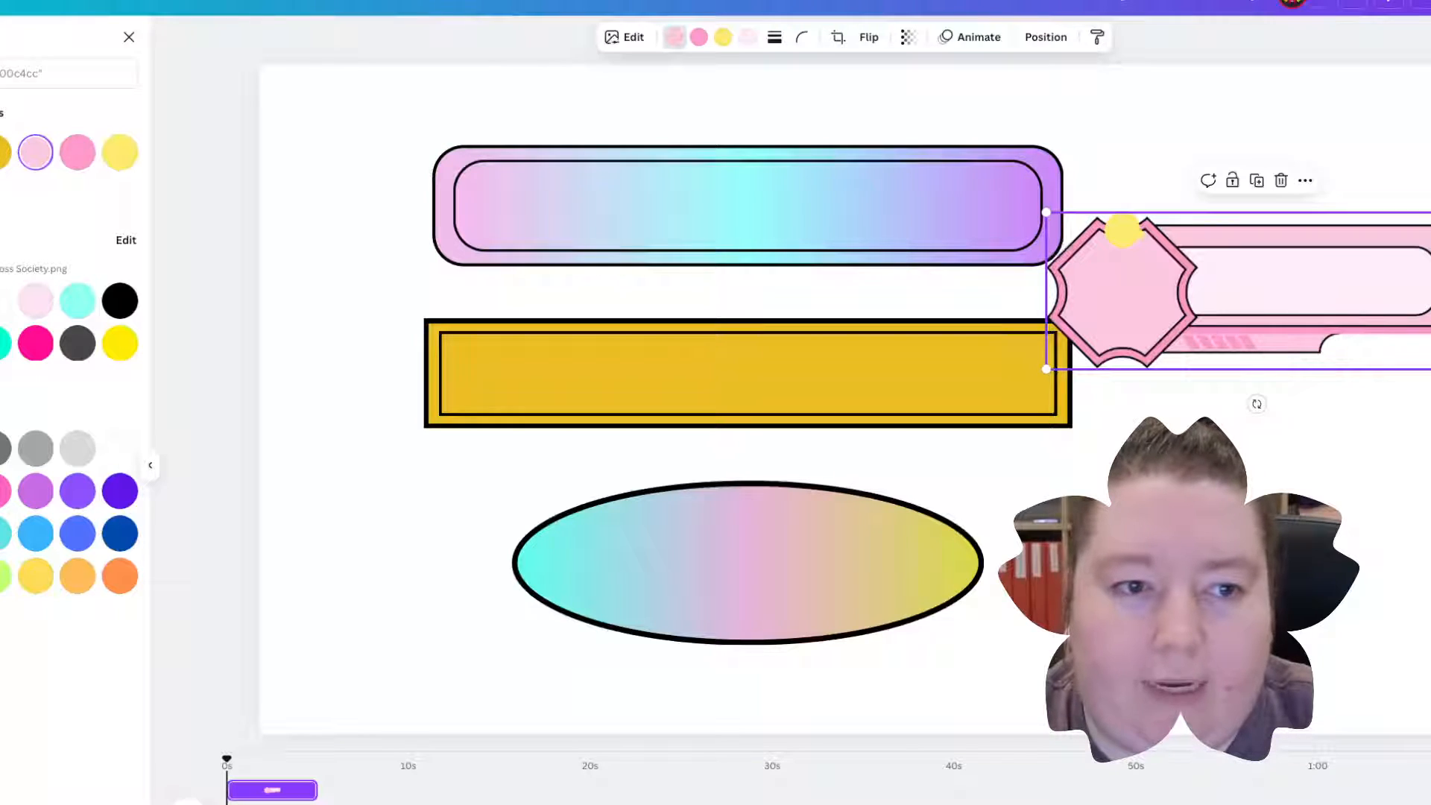
left_click(129, 36)
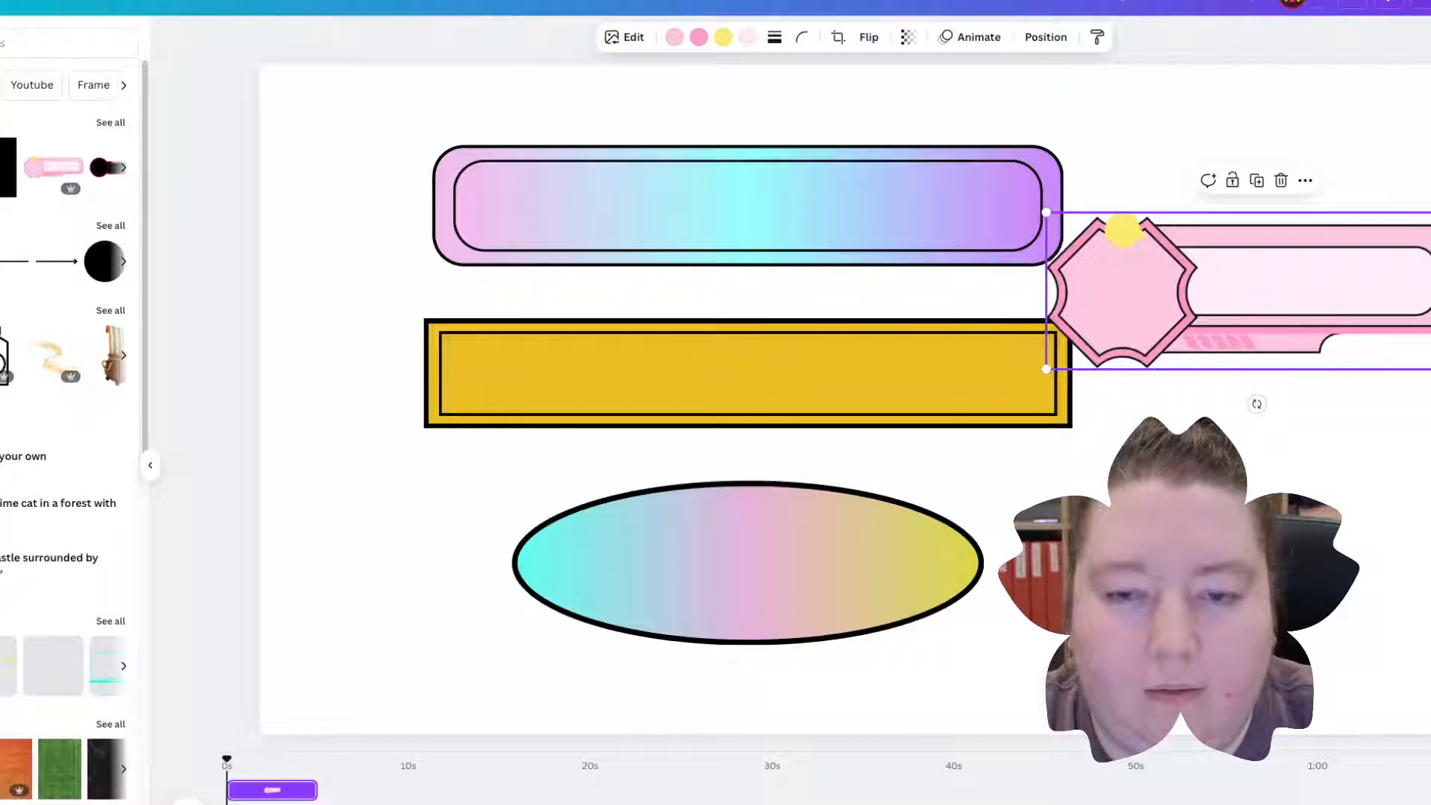
left_click(1, 261)
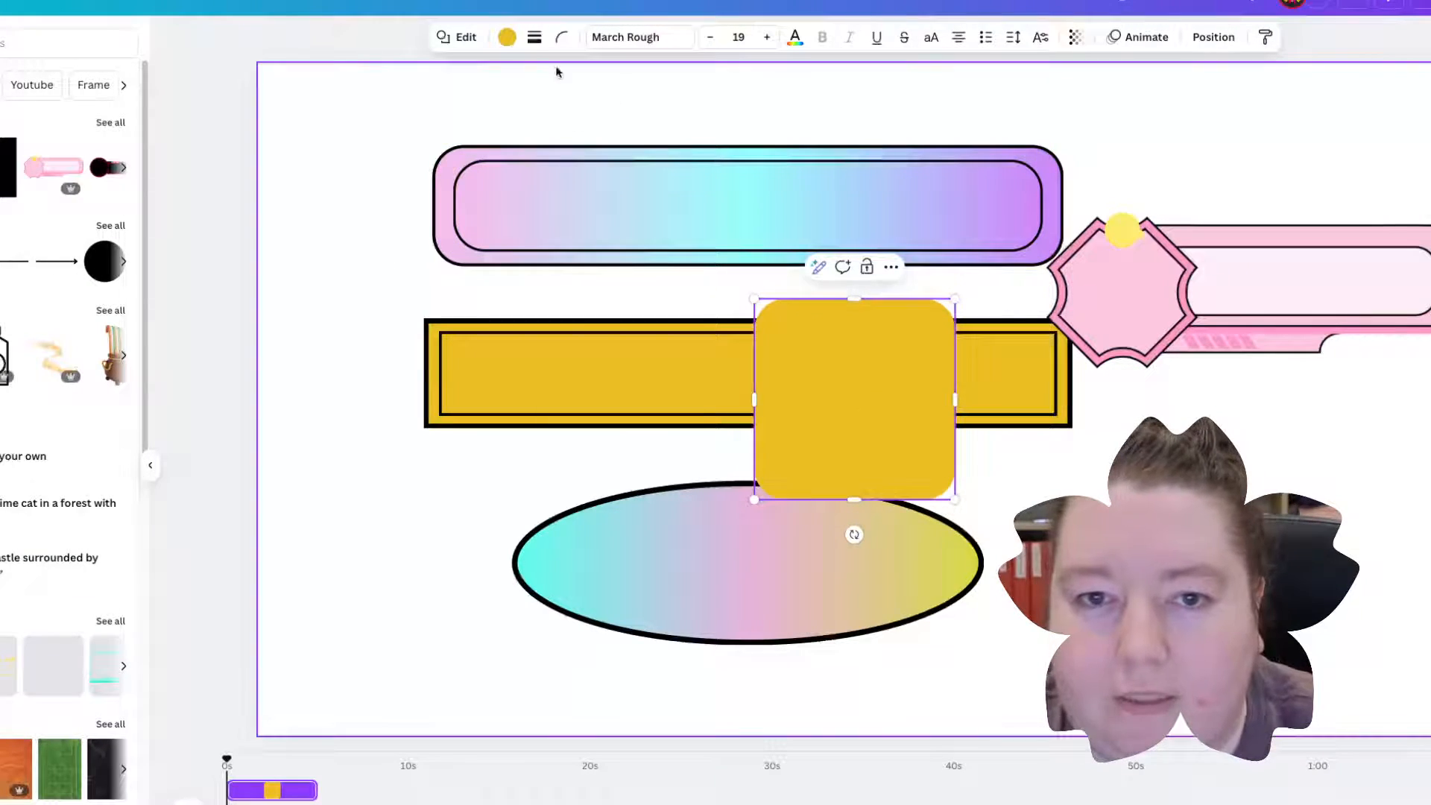
left_click(506, 37)
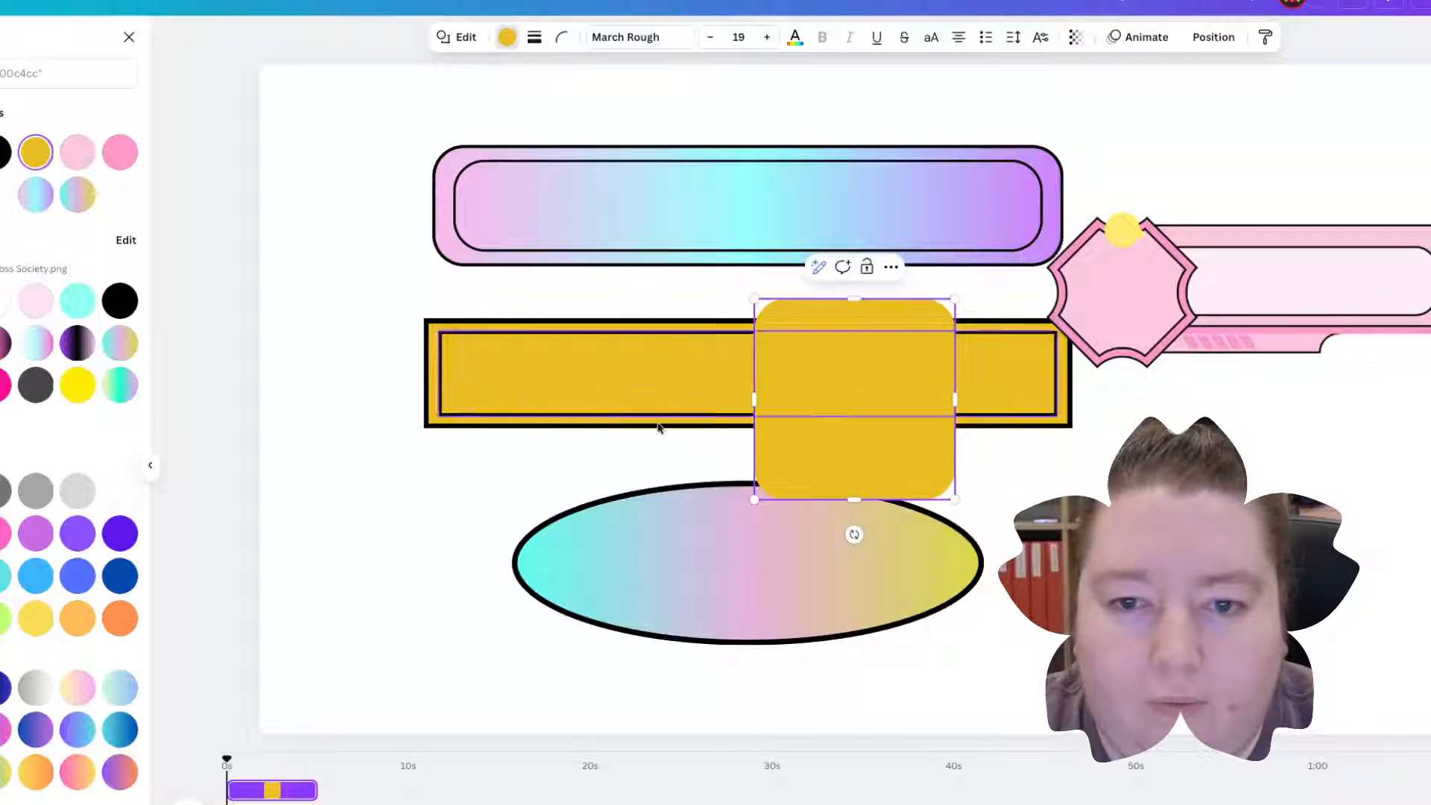
left_click_drag(954, 499, 908, 454)
left_click_drag(864, 404, 504, 389)
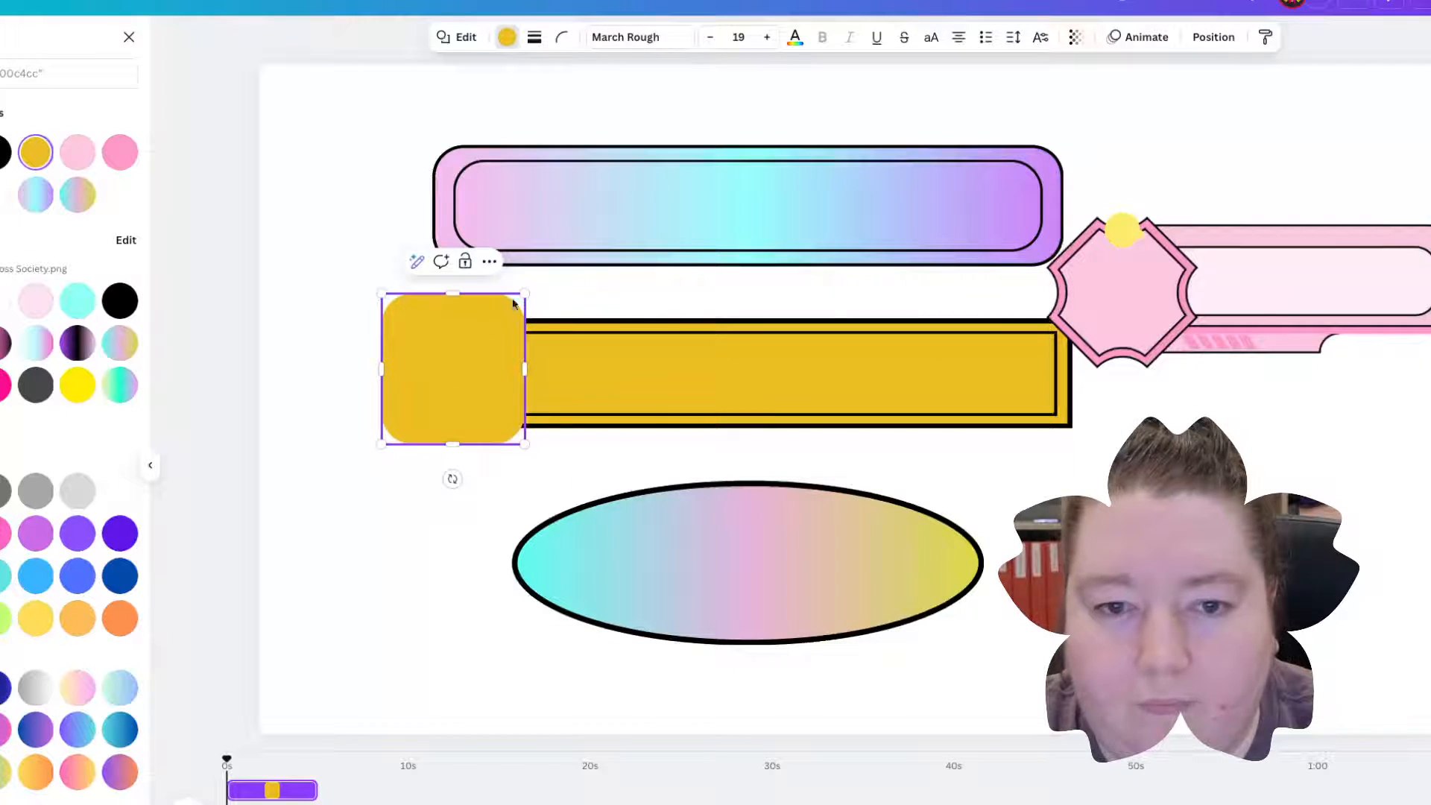
Step: Give the yellow rounded square a solid black border of weight 9 and centre it vertically on the yellow banner
left_click(534, 37)
left_click_drag(447, 139, 456, 155)
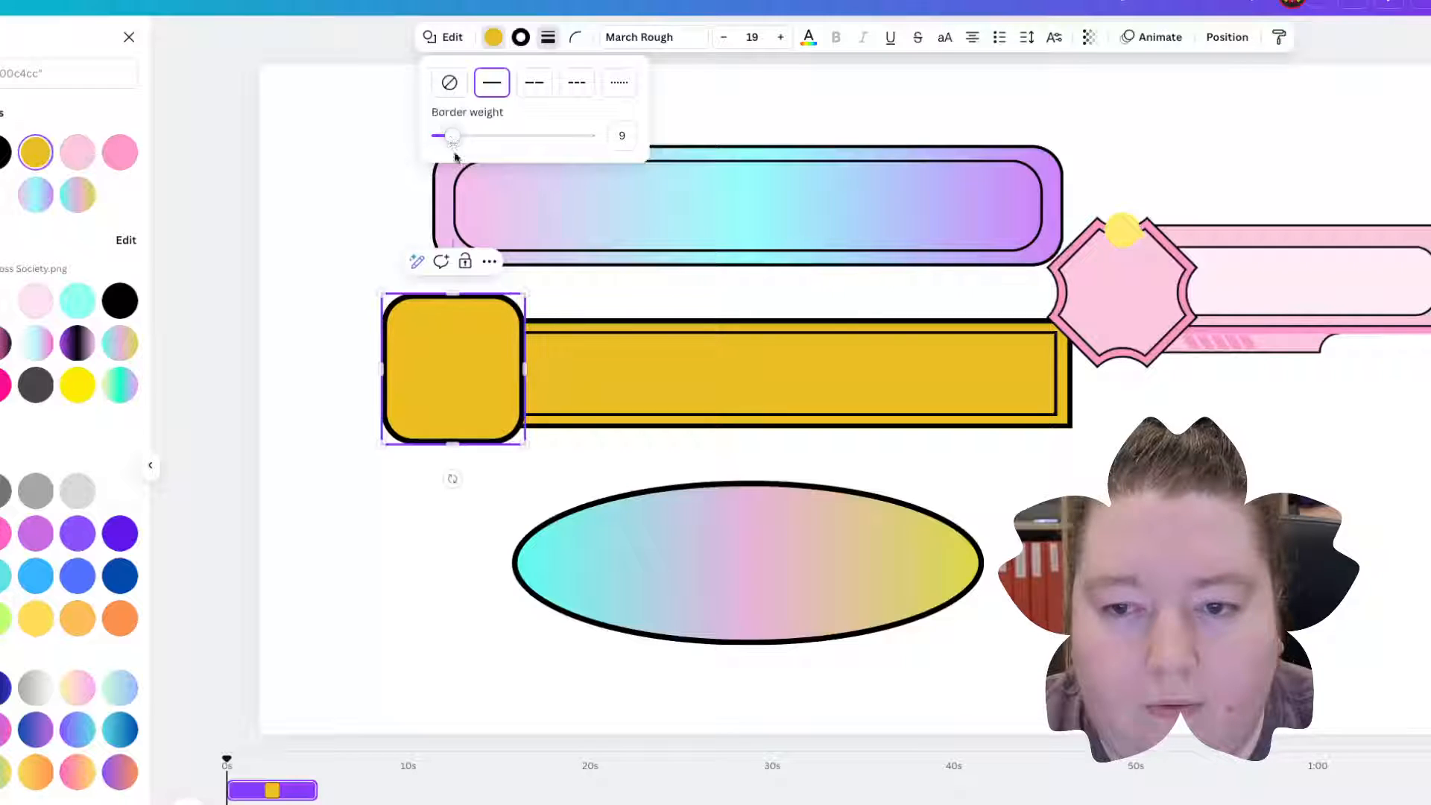
left_click(456, 351)
left_click(456, 351)
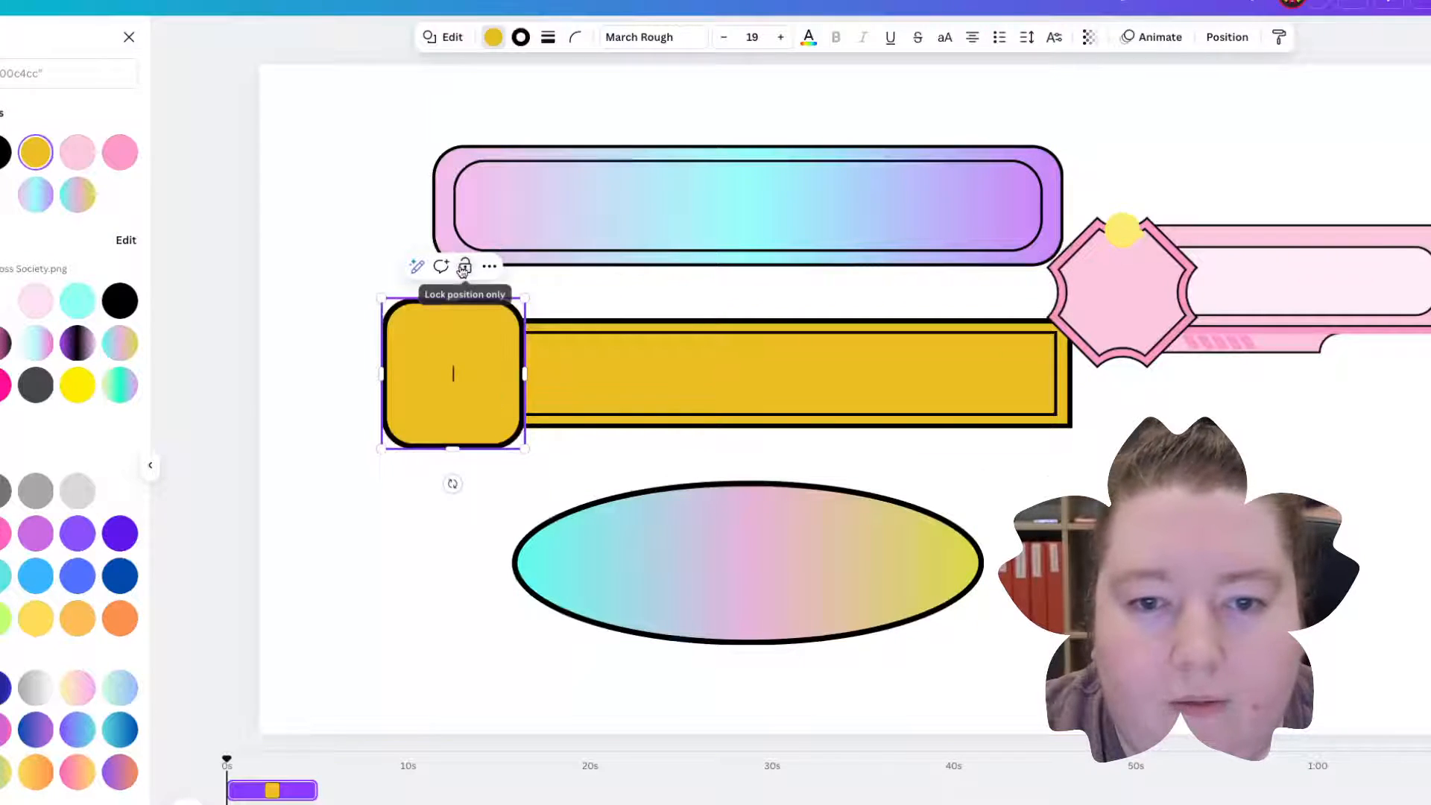
left_click(662, 296)
Step: Duplicate the rounded square onto the centre of the top gradient banner and fill the copy with the pink-cyan-purple gradient
left_click(455, 348)
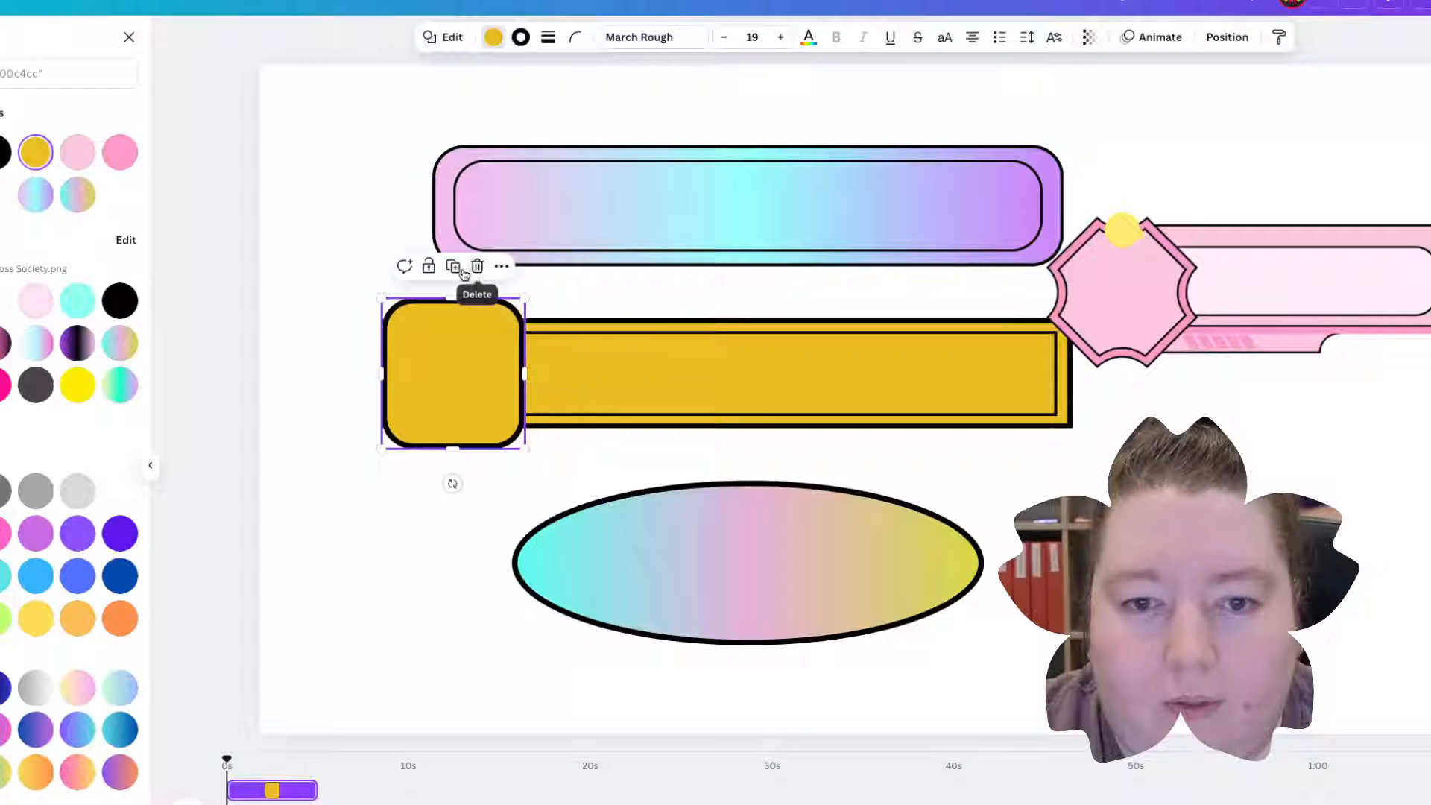
left_click(463, 274)
left_click_drag(483, 393, 771, 225)
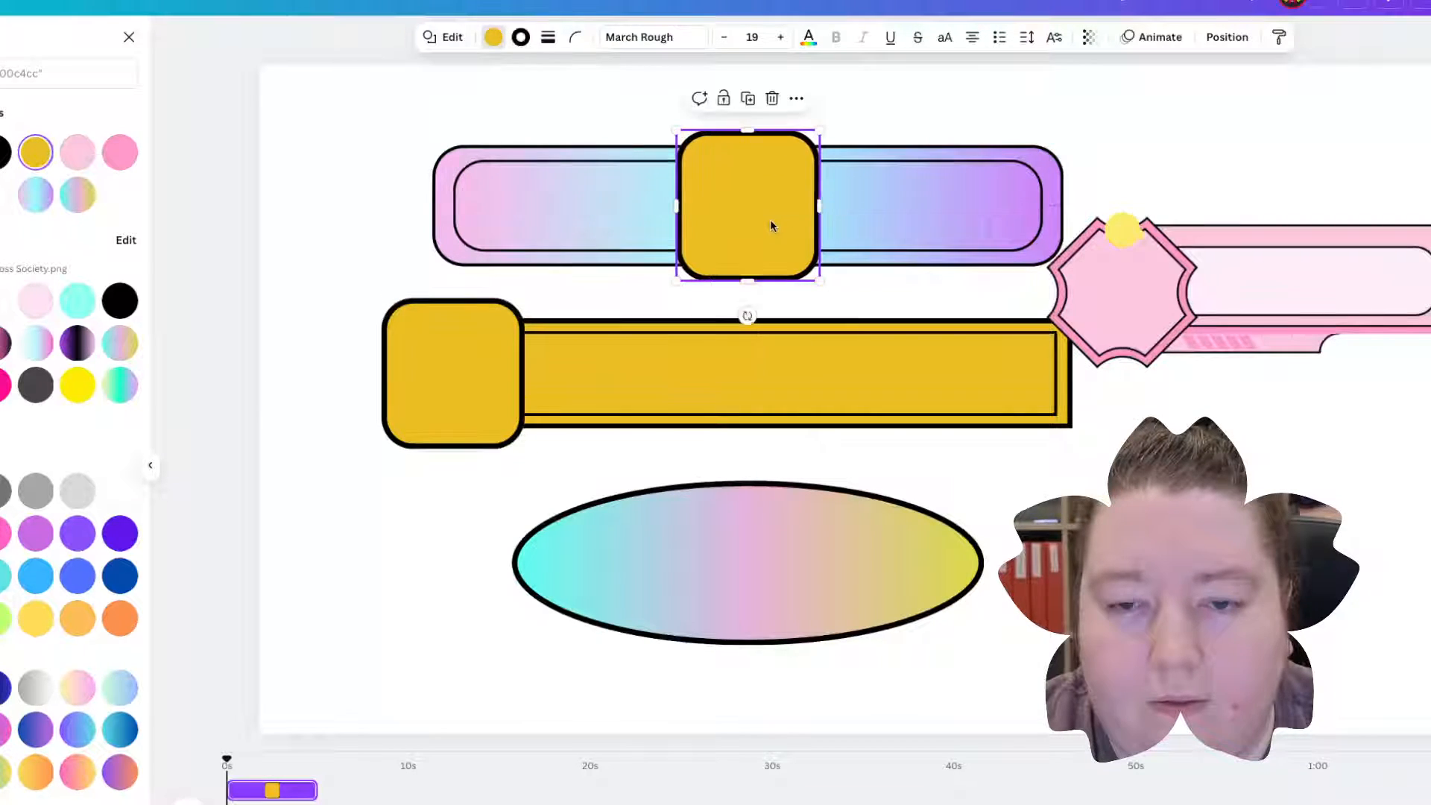
left_click(493, 38)
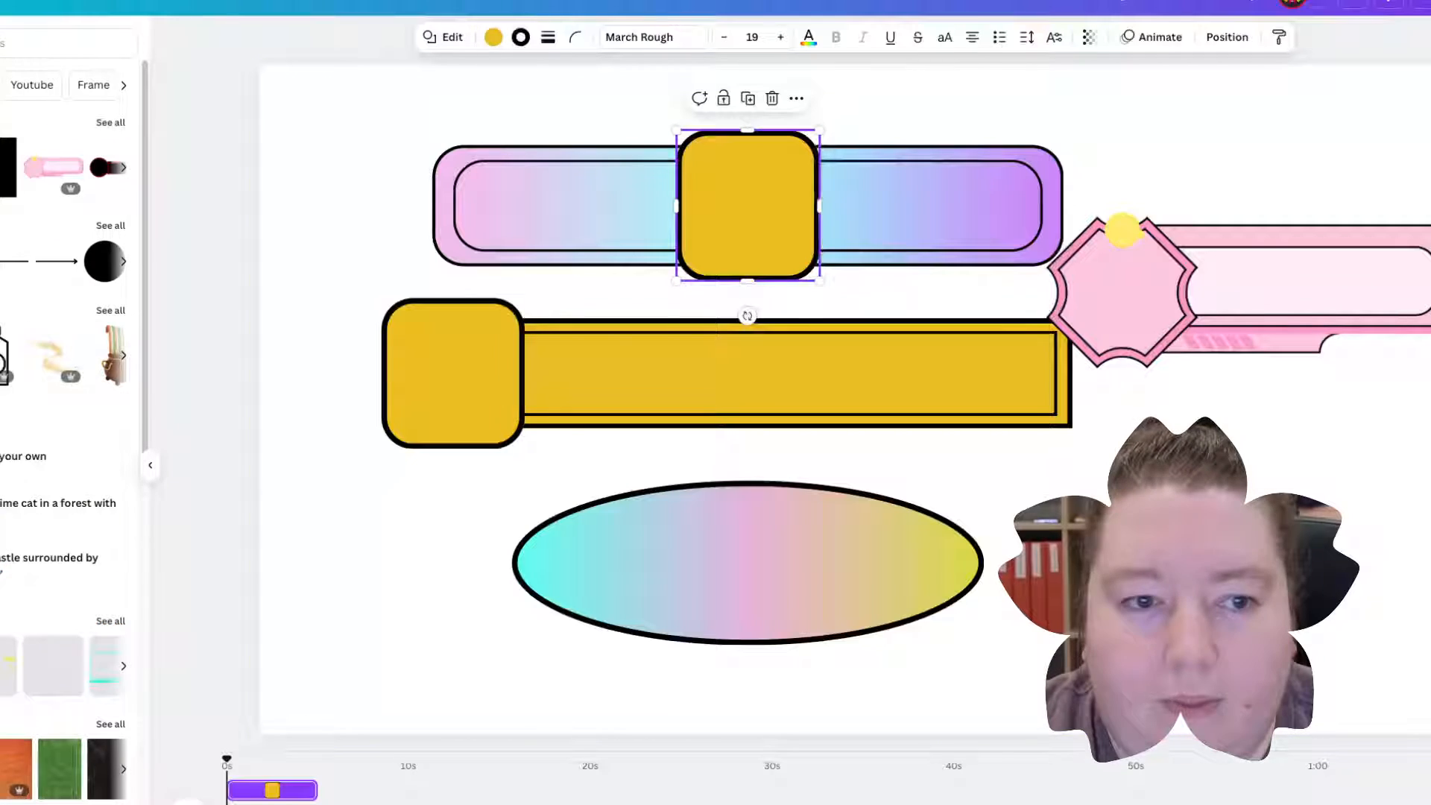
left_click(494, 37)
left_click(35, 196)
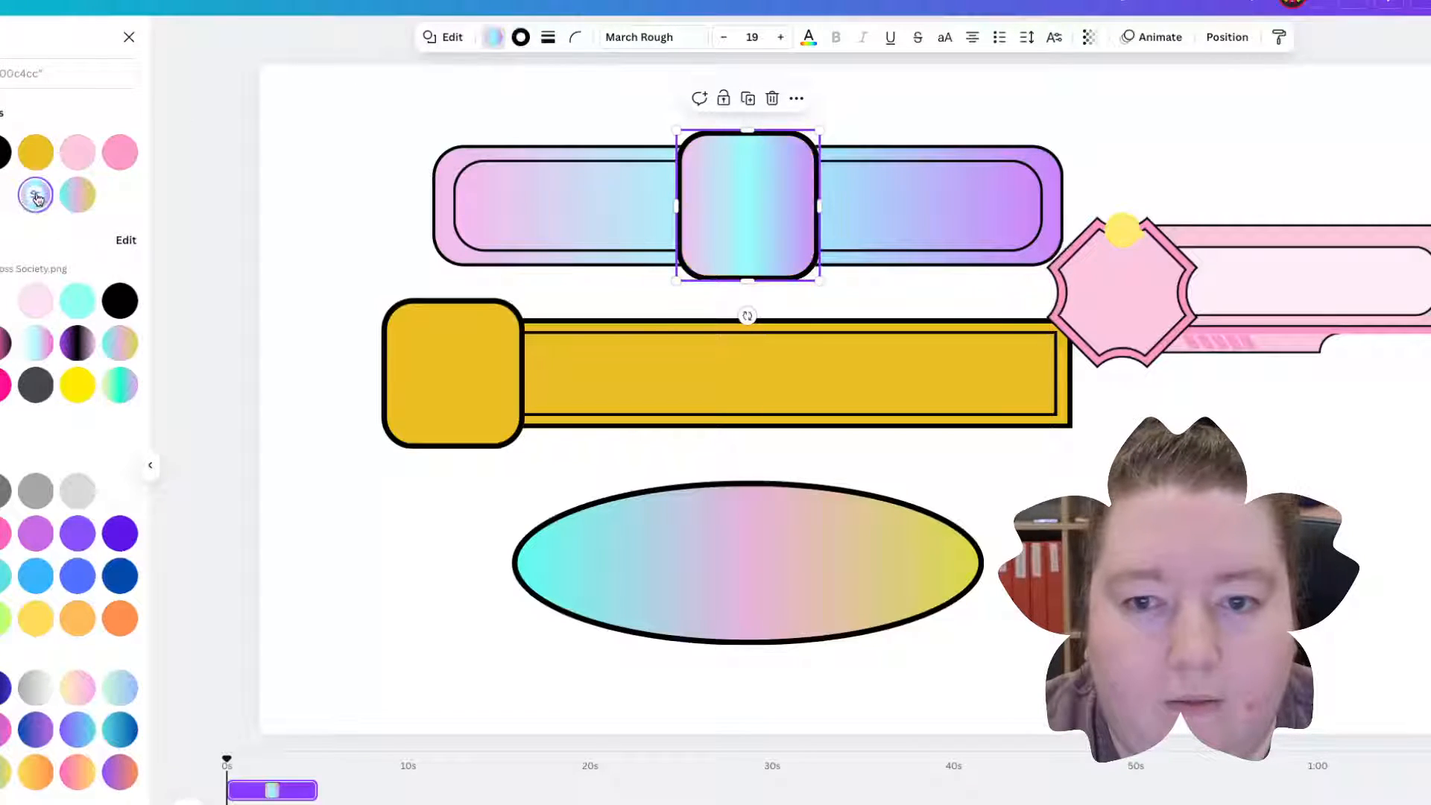
left_click(598, 136)
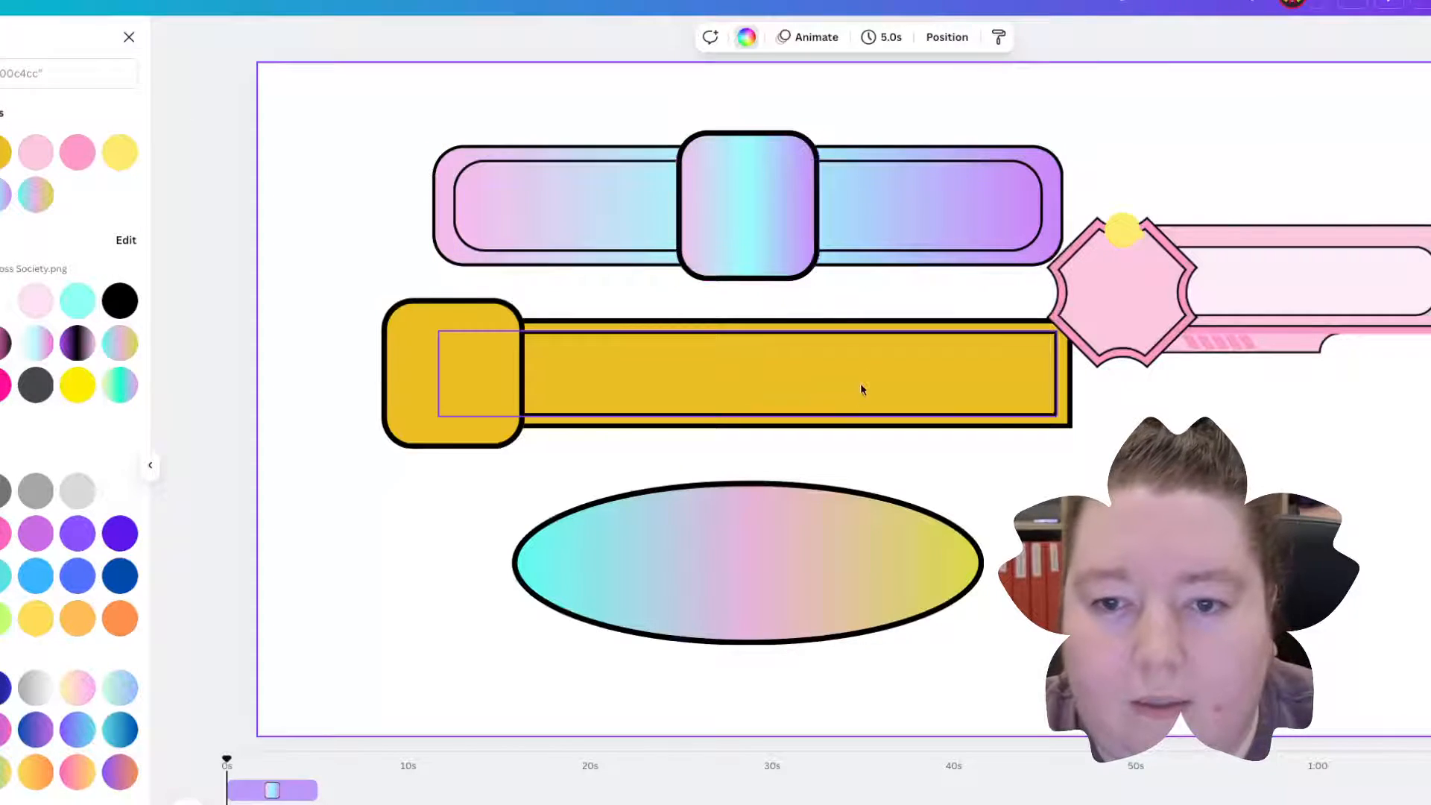
Step: Duplicate the gradient ellipse, shrink the copy and centre it inside the original
left_click(727, 583)
left_click_drag(728, 583, 712, 576)
left_click_drag(973, 487, 840, 538)
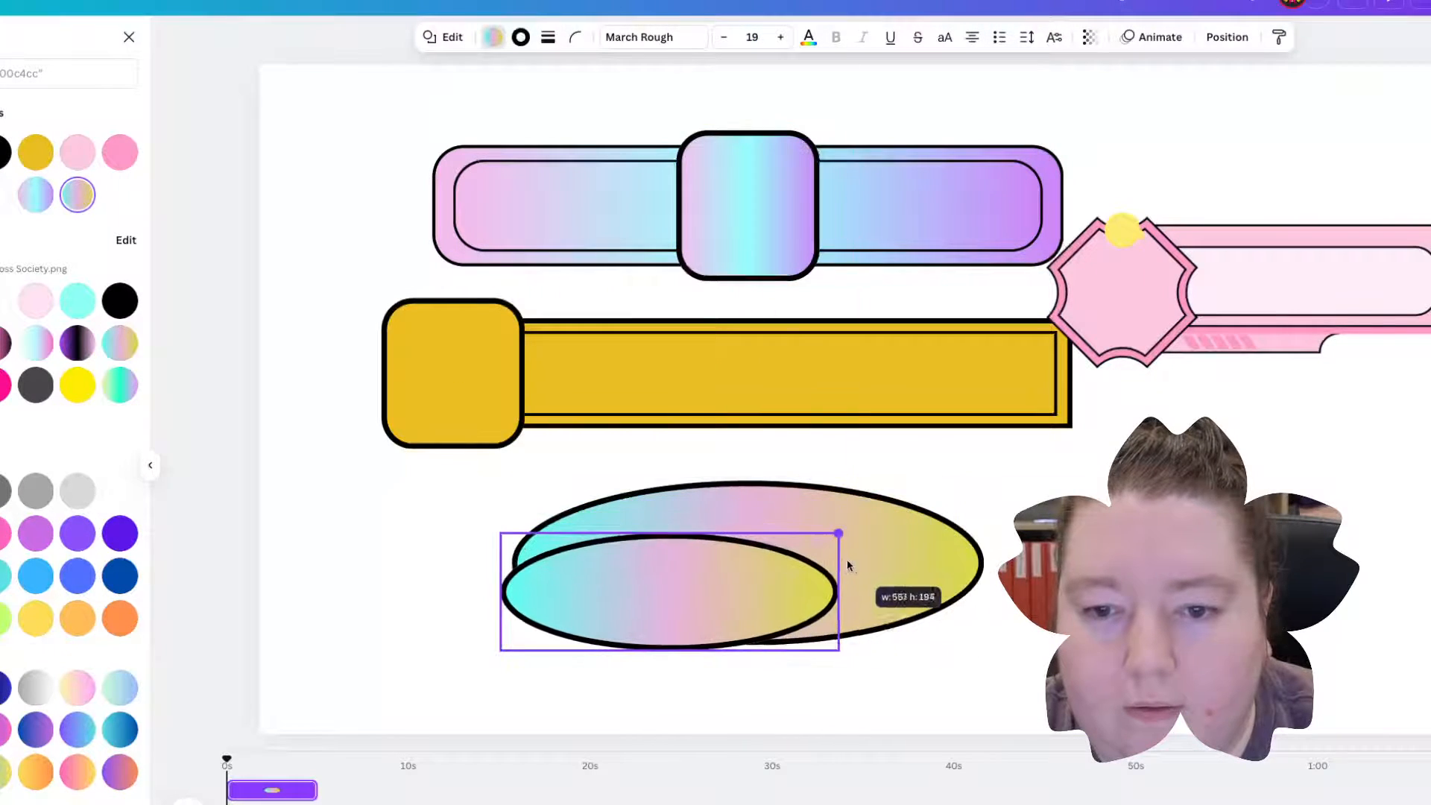
left_click_drag(756, 590, 831, 569)
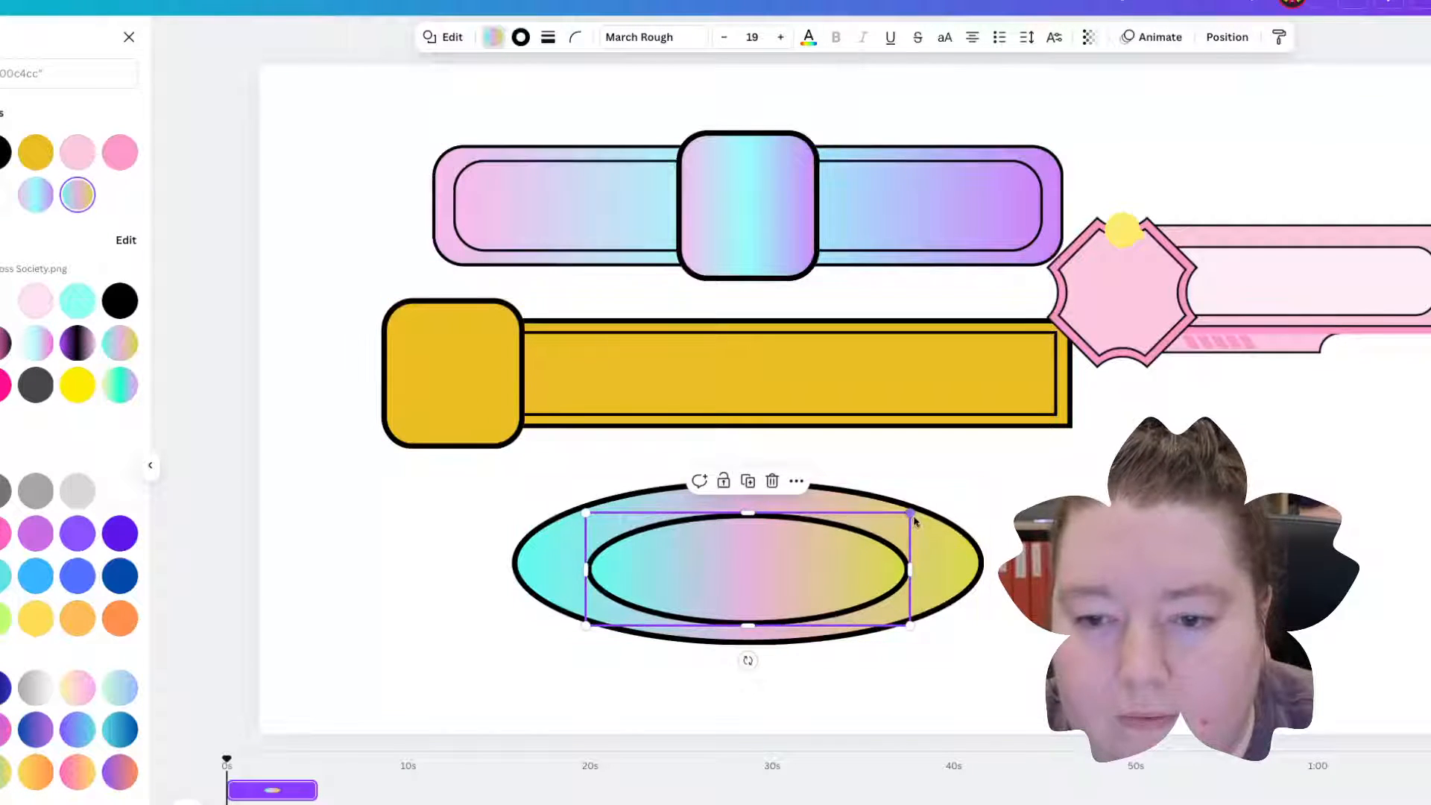
Step: Stretch the inner gradient ellipse to the outer ellipse's full width, then flatten it and keep it vertically centred
left_click_drag(910, 513, 951, 497)
left_click_drag(875, 547, 817, 571)
left_click_drag(561, 565, 535, 565)
left_click_drag(936, 573, 983, 572)
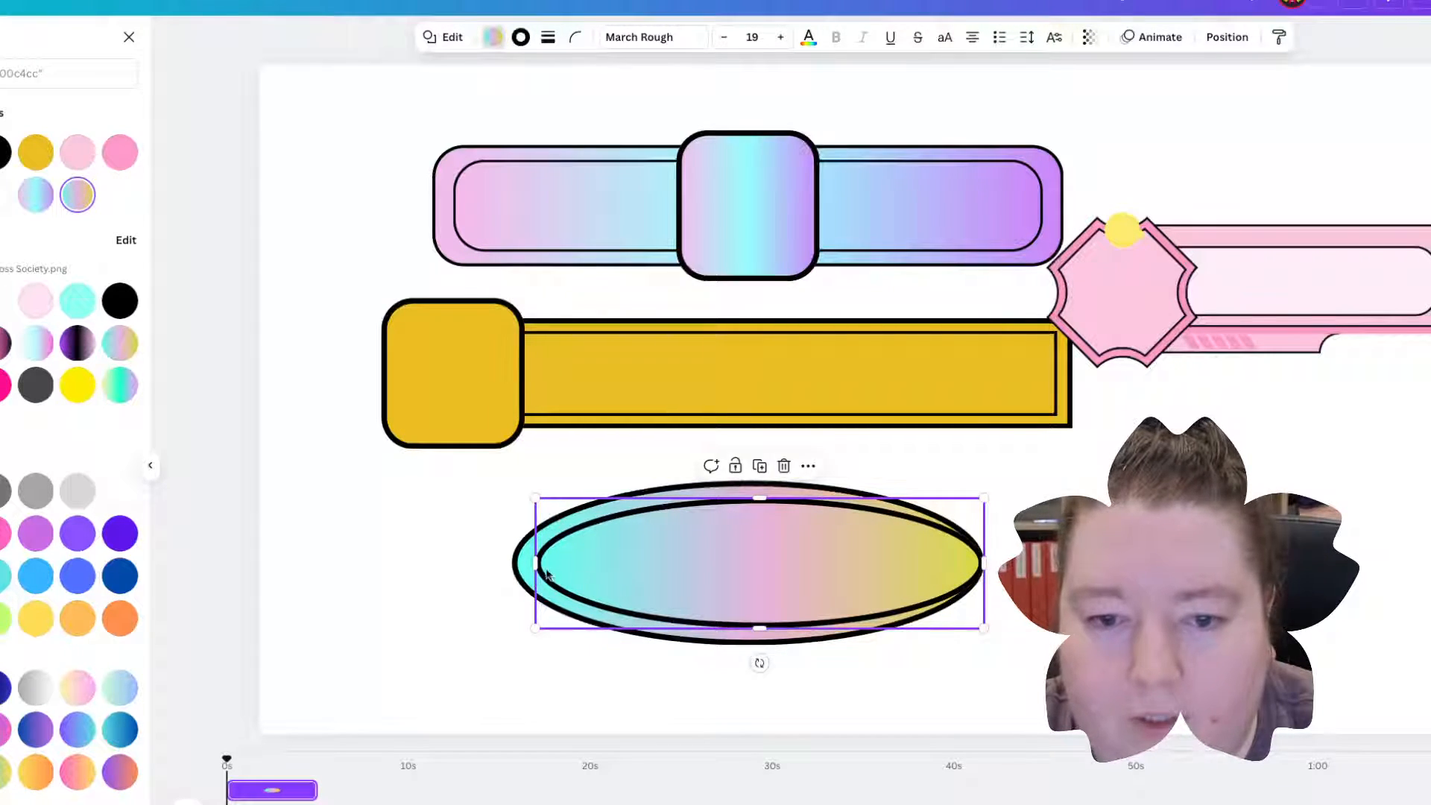
left_click_drag(535, 567, 512, 567)
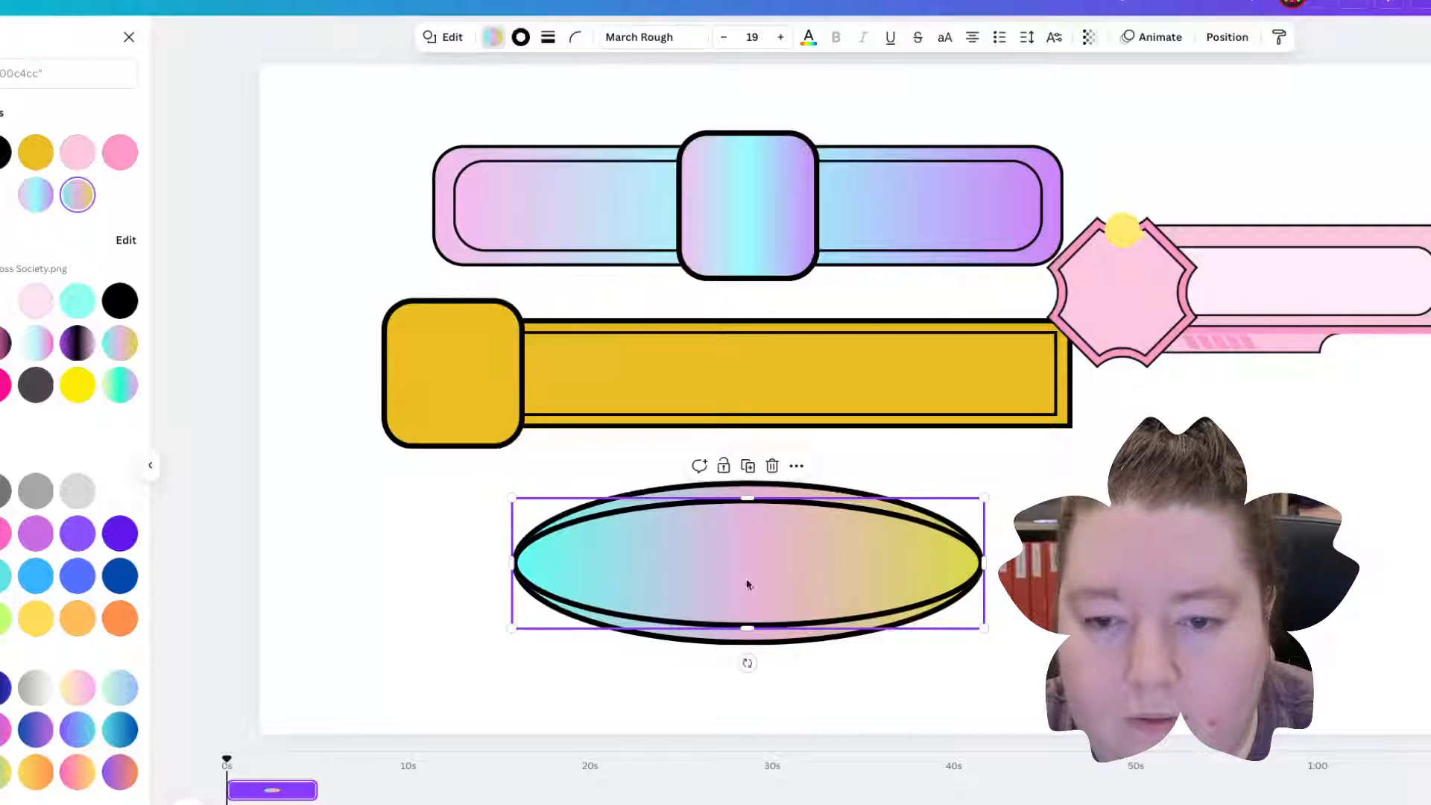
left_click_drag(748, 500, 748, 513)
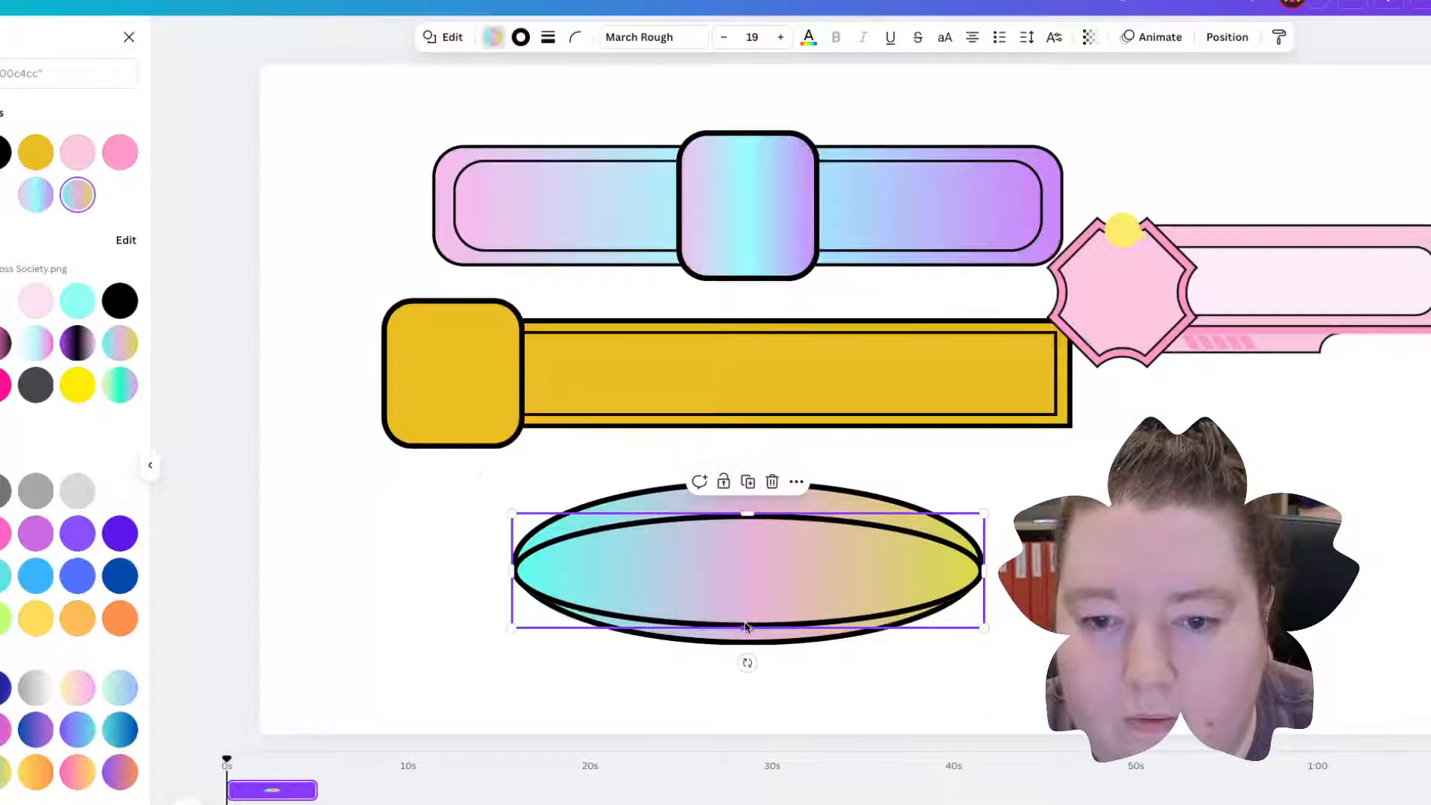
left_click_drag(747, 629, 761, 574)
left_click(1080, 566)
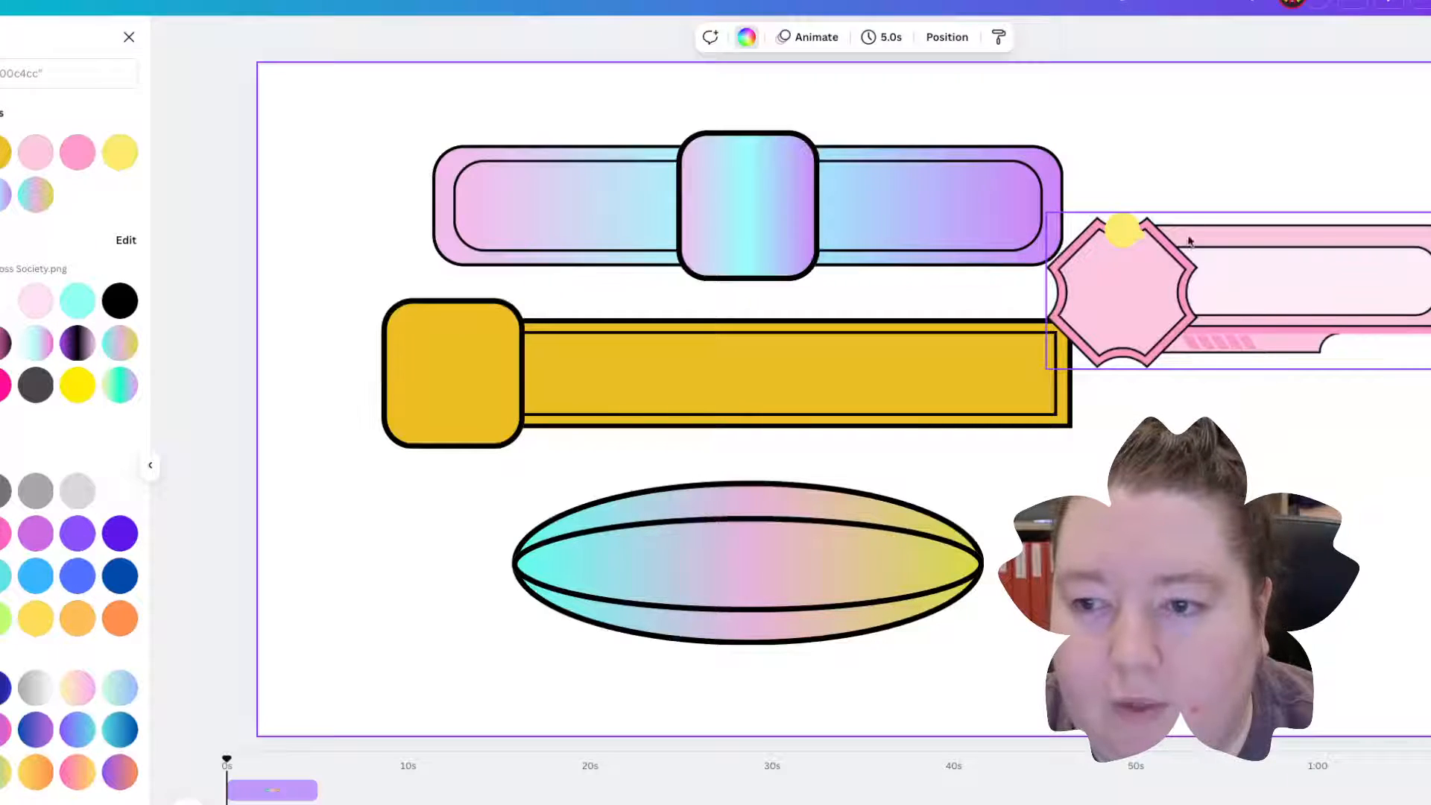
Step: Fill the rounded square at the end of the yellow banner with a pale cream yellow
left_click(481, 373)
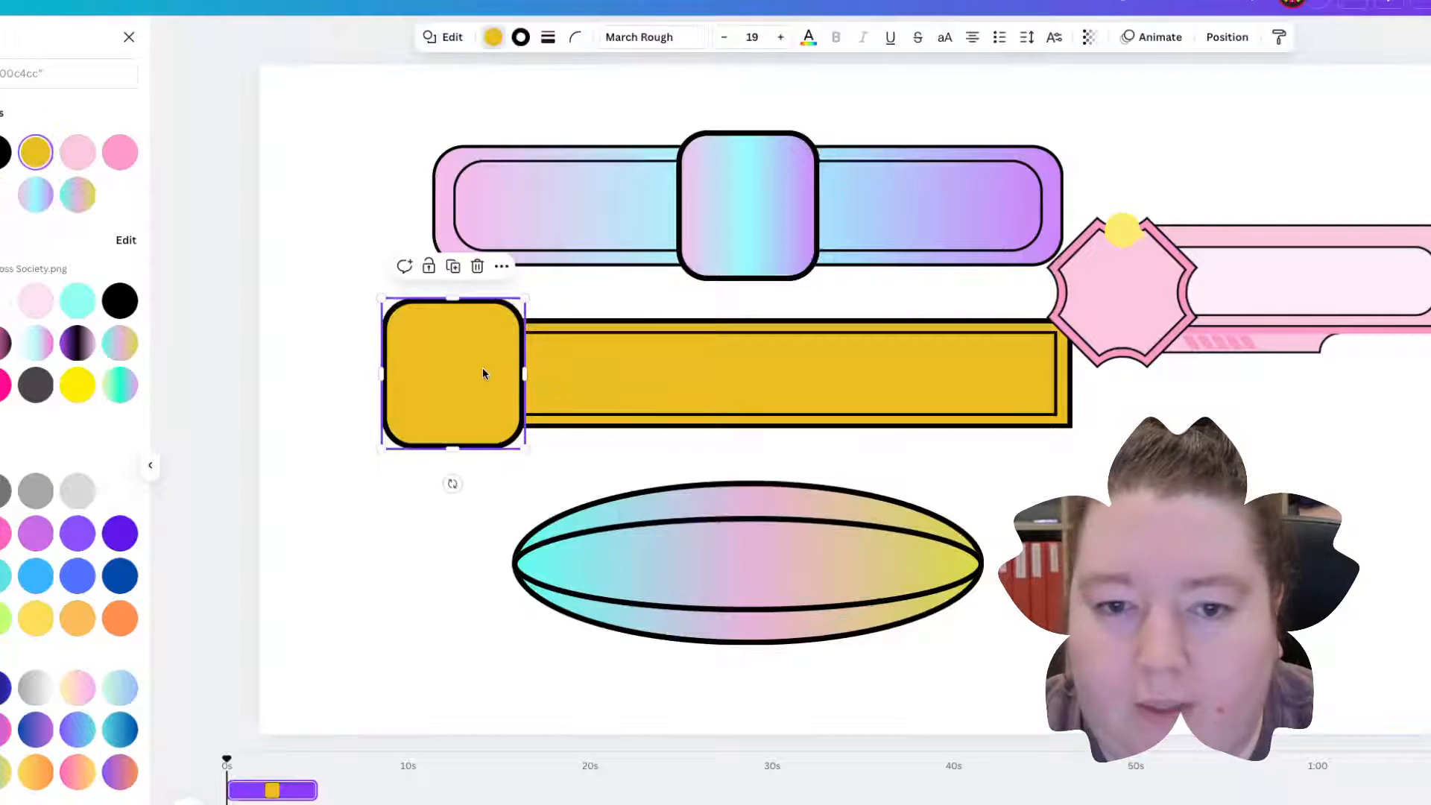
left_click(492, 39)
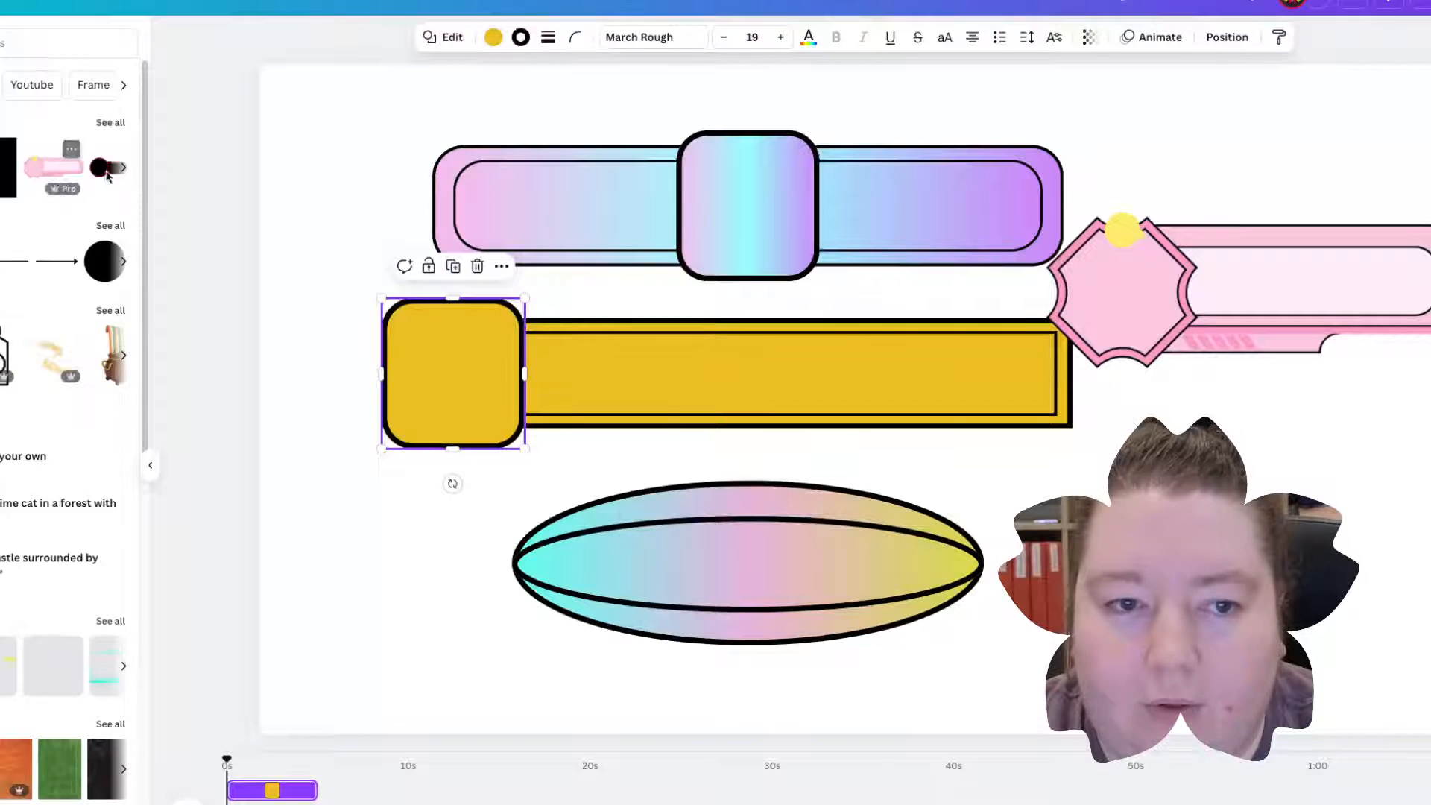
left_click(492, 37)
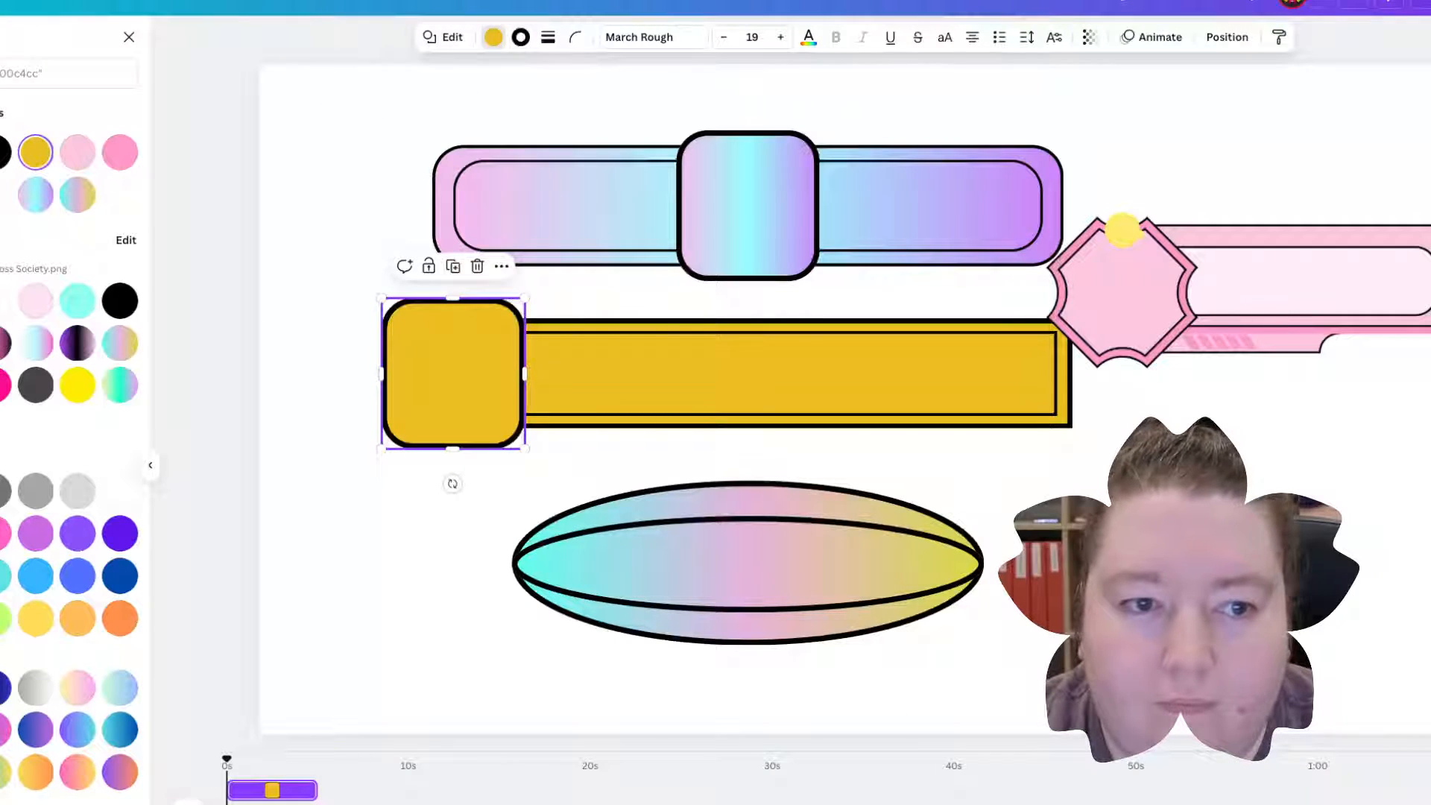
left_click(0, 152)
left_click_drag(82, 232, 0, 226)
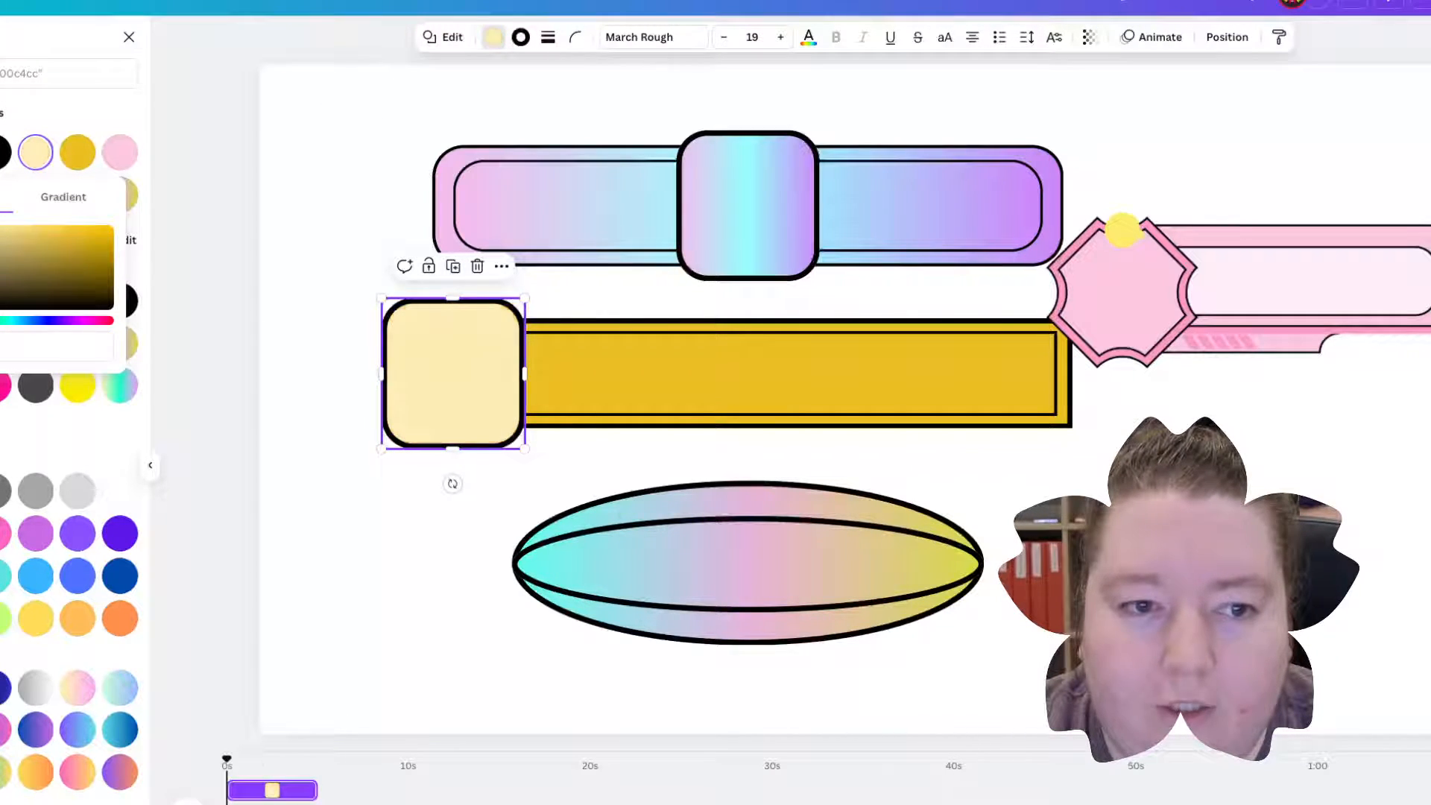
Step: Change the inner ellipse's border style from solid to dotted
left_click(741, 563)
left_click(548, 38)
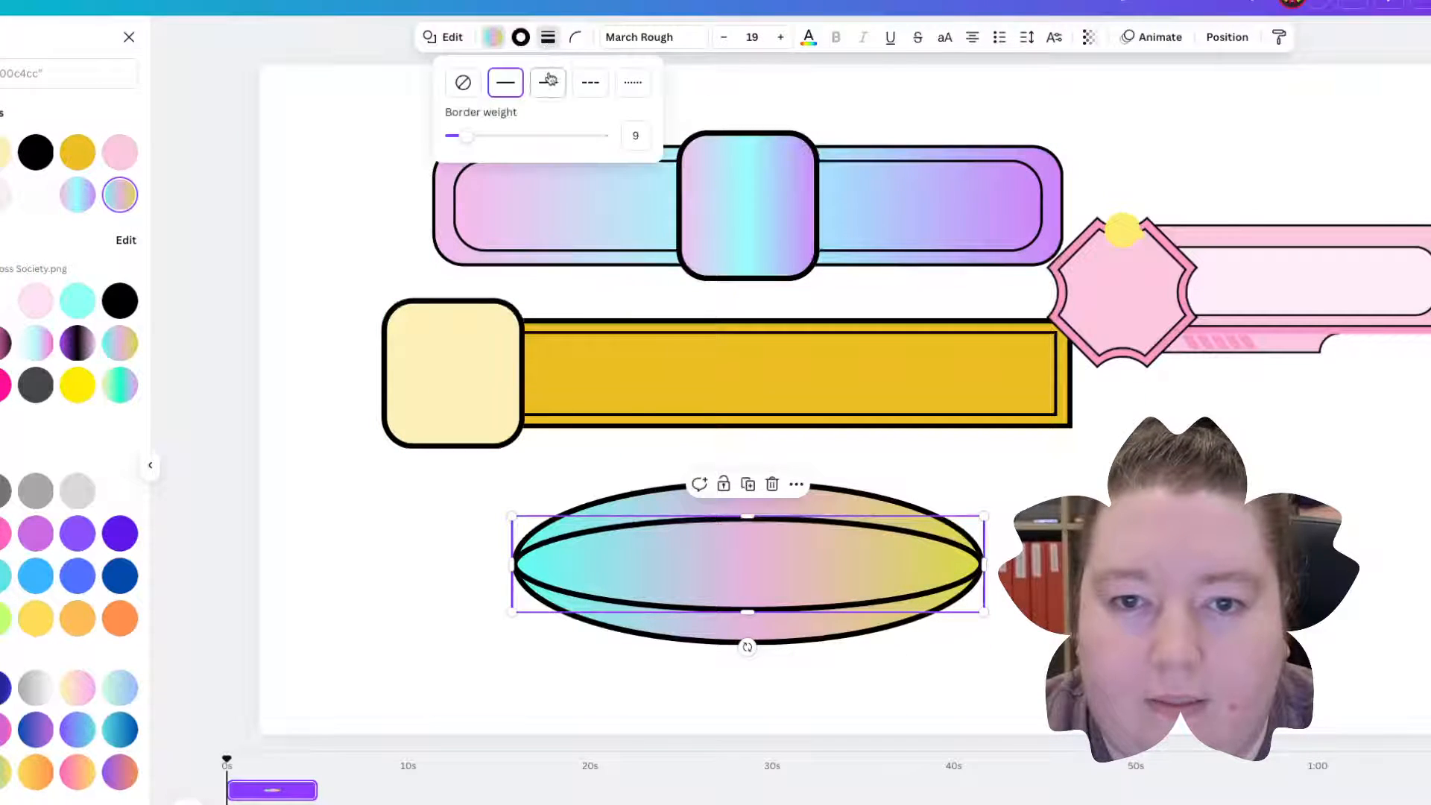
left_click(577, 39)
left_click_drag(502, 107, 454, 102)
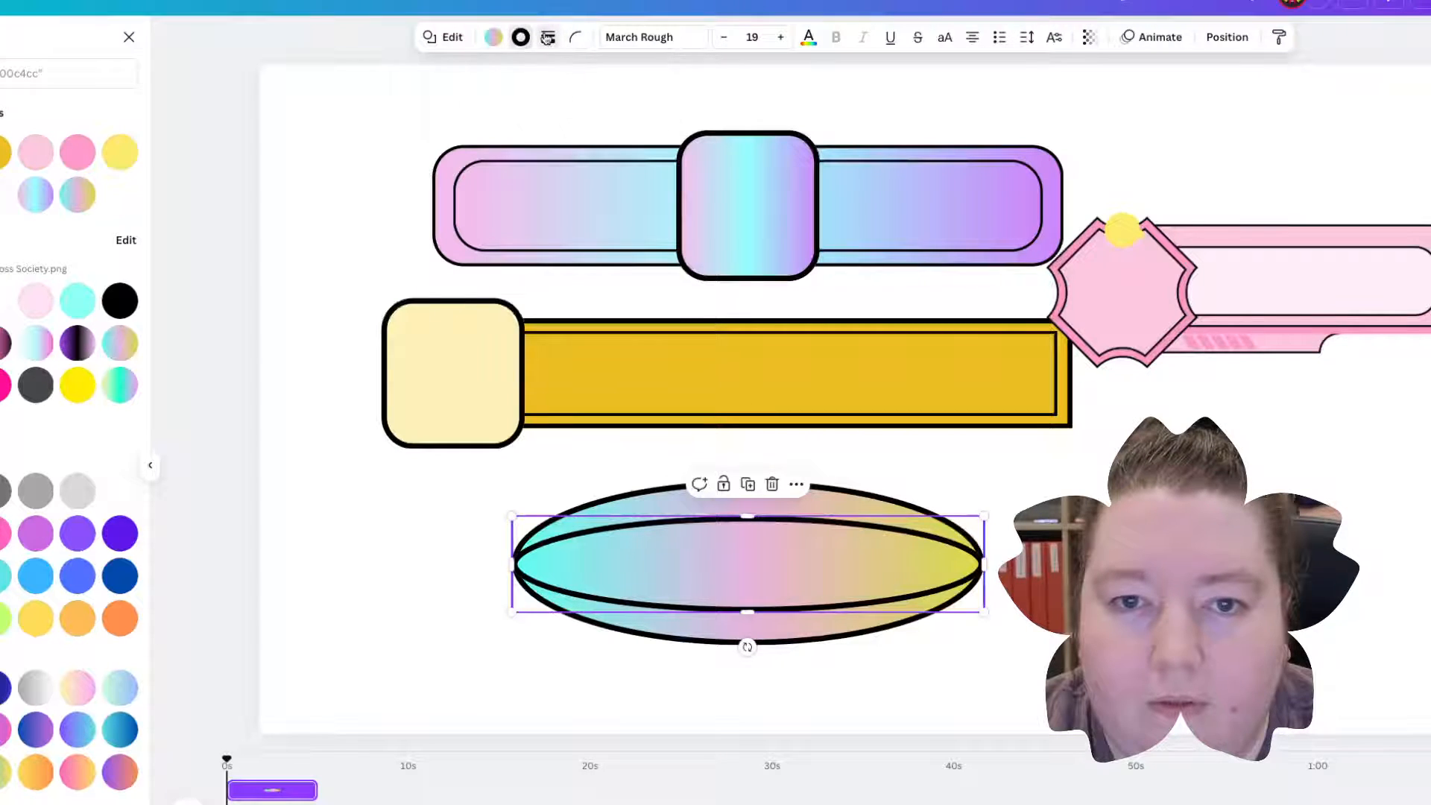
left_click(548, 37)
left_click(550, 83)
left_click(592, 83)
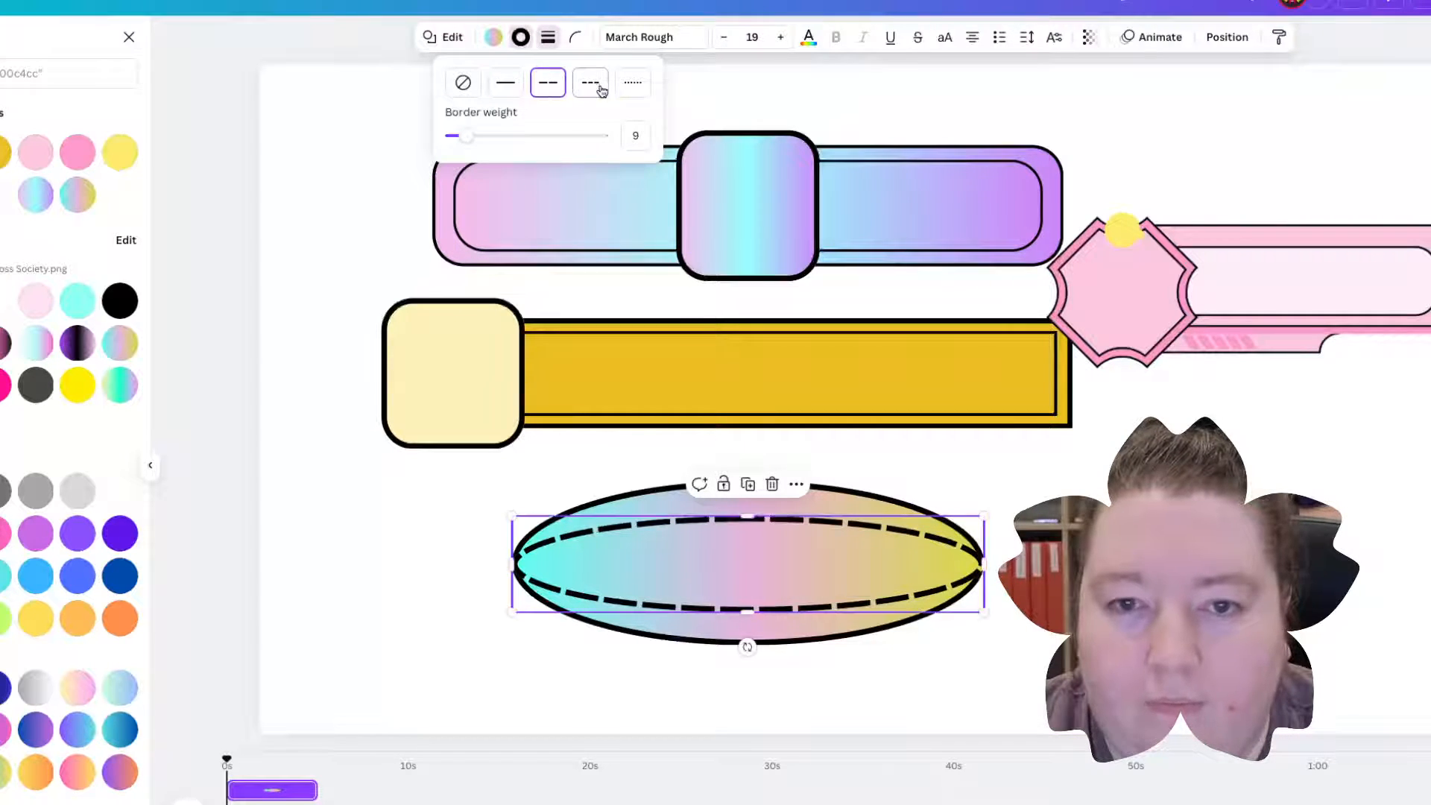
left_click(633, 84)
left_click(448, 500)
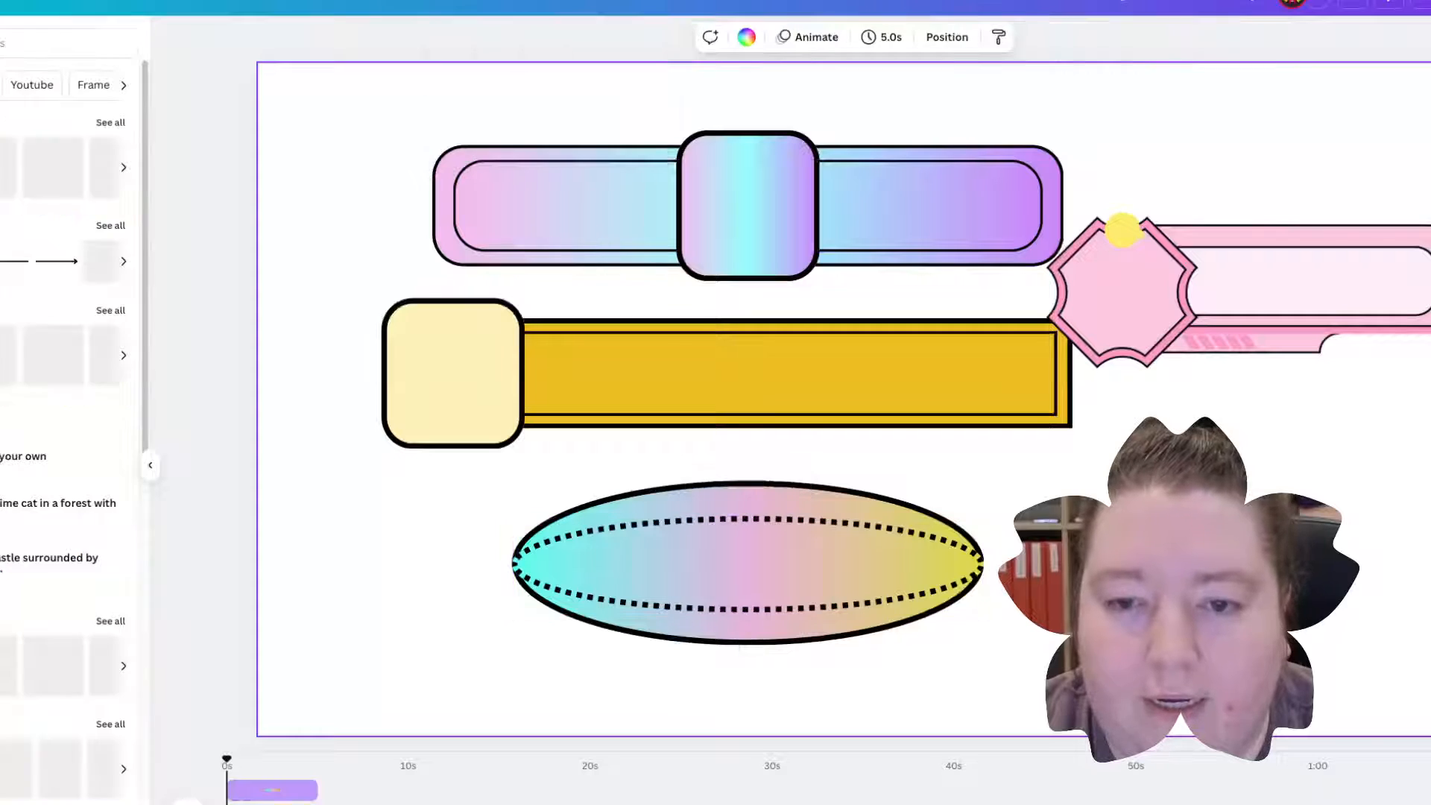
Step: Delete the ready-made pink alert graphic and add a blank second page
left_click(1224, 261)
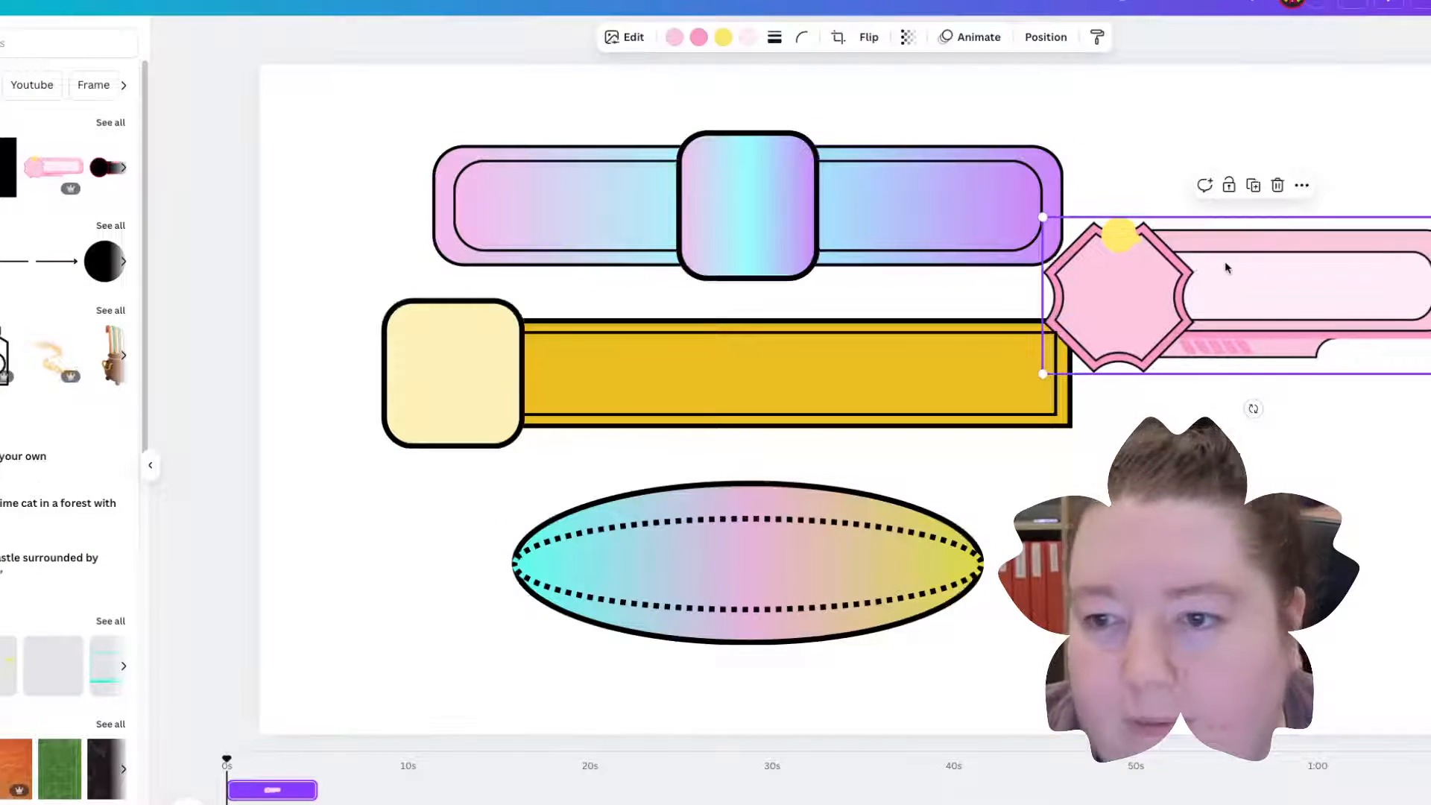
left_click(1277, 185)
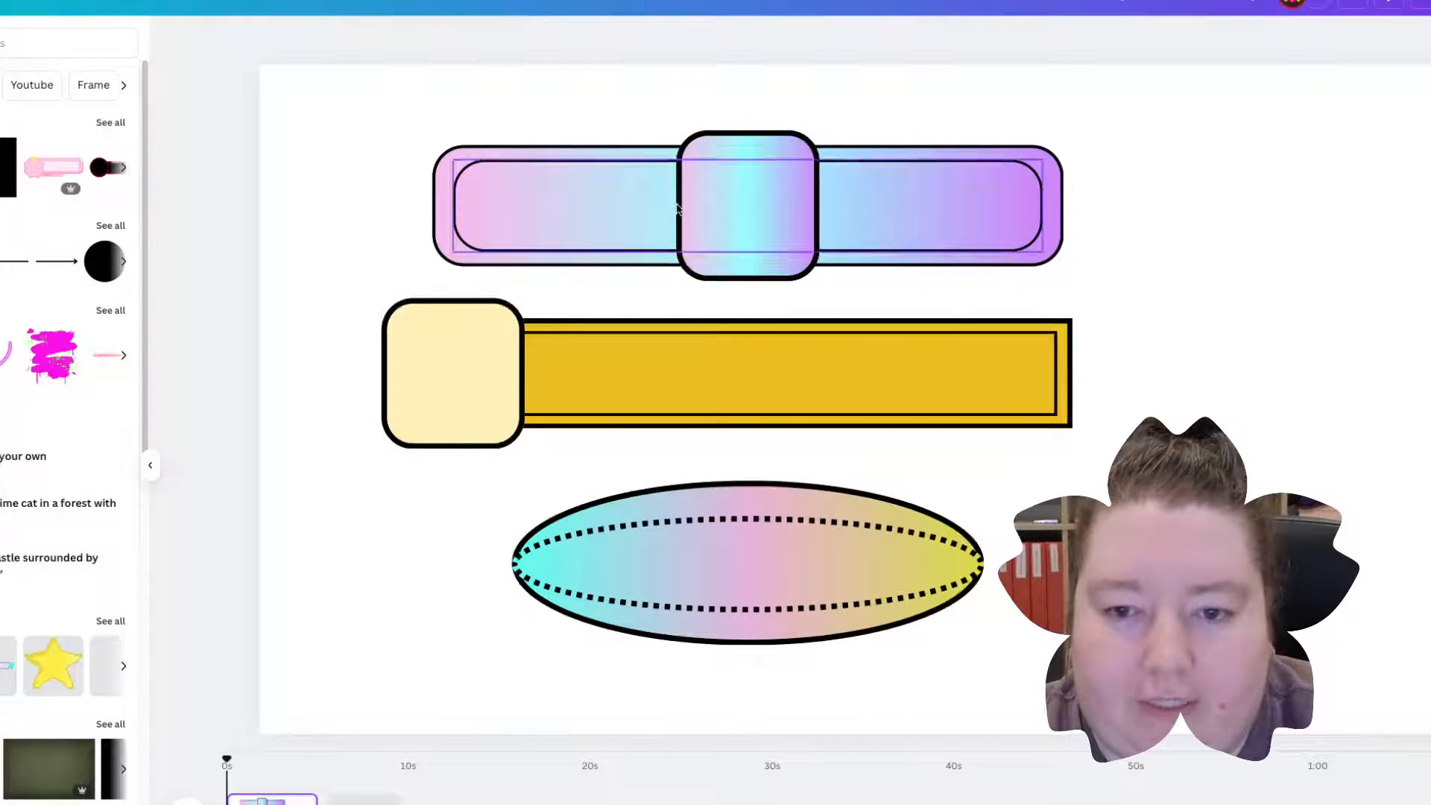
key("ctrl+Return")
key("ctrl+z")
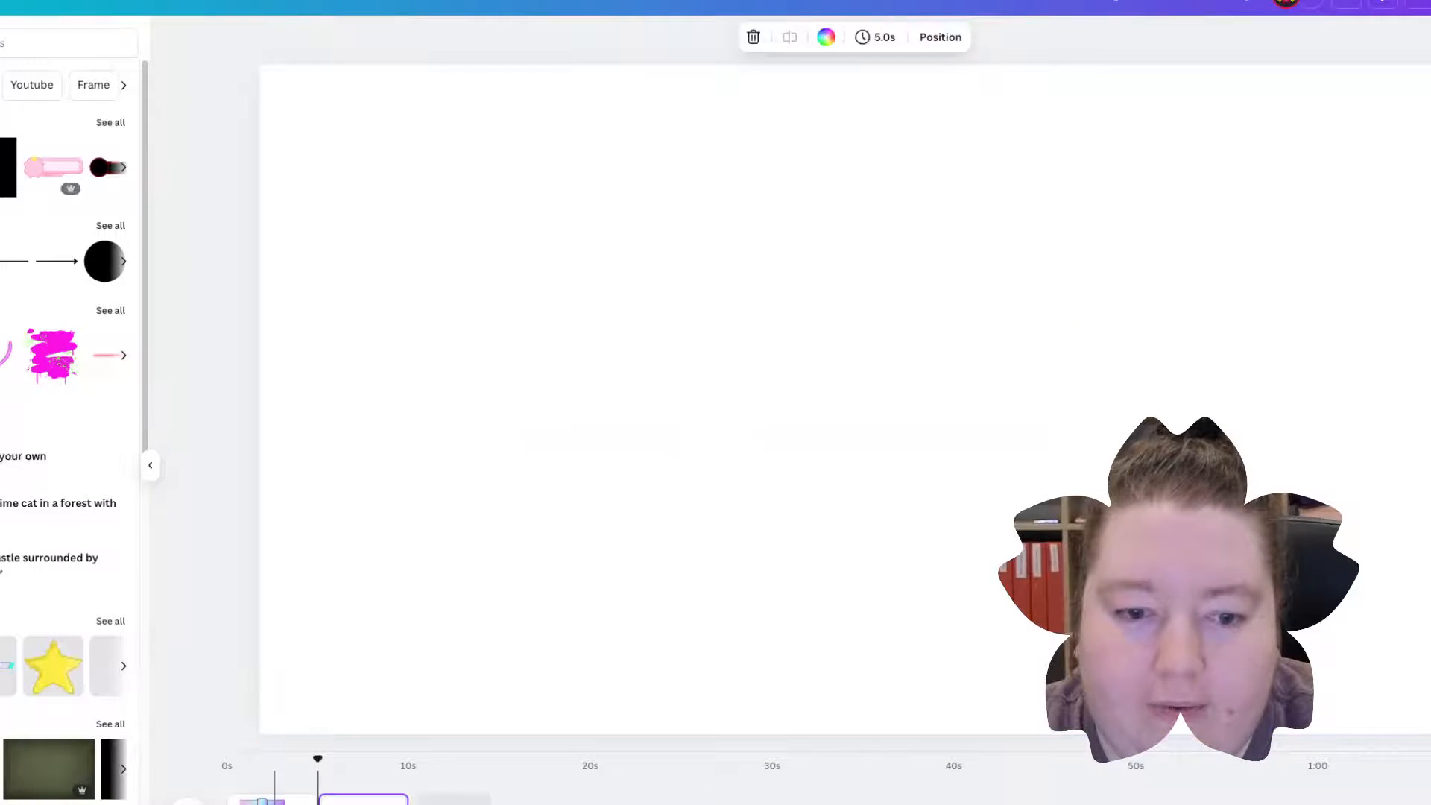
Step: Move the whole yellow banner with its cream square onto the second page and group the shapes
left_click(723, 374)
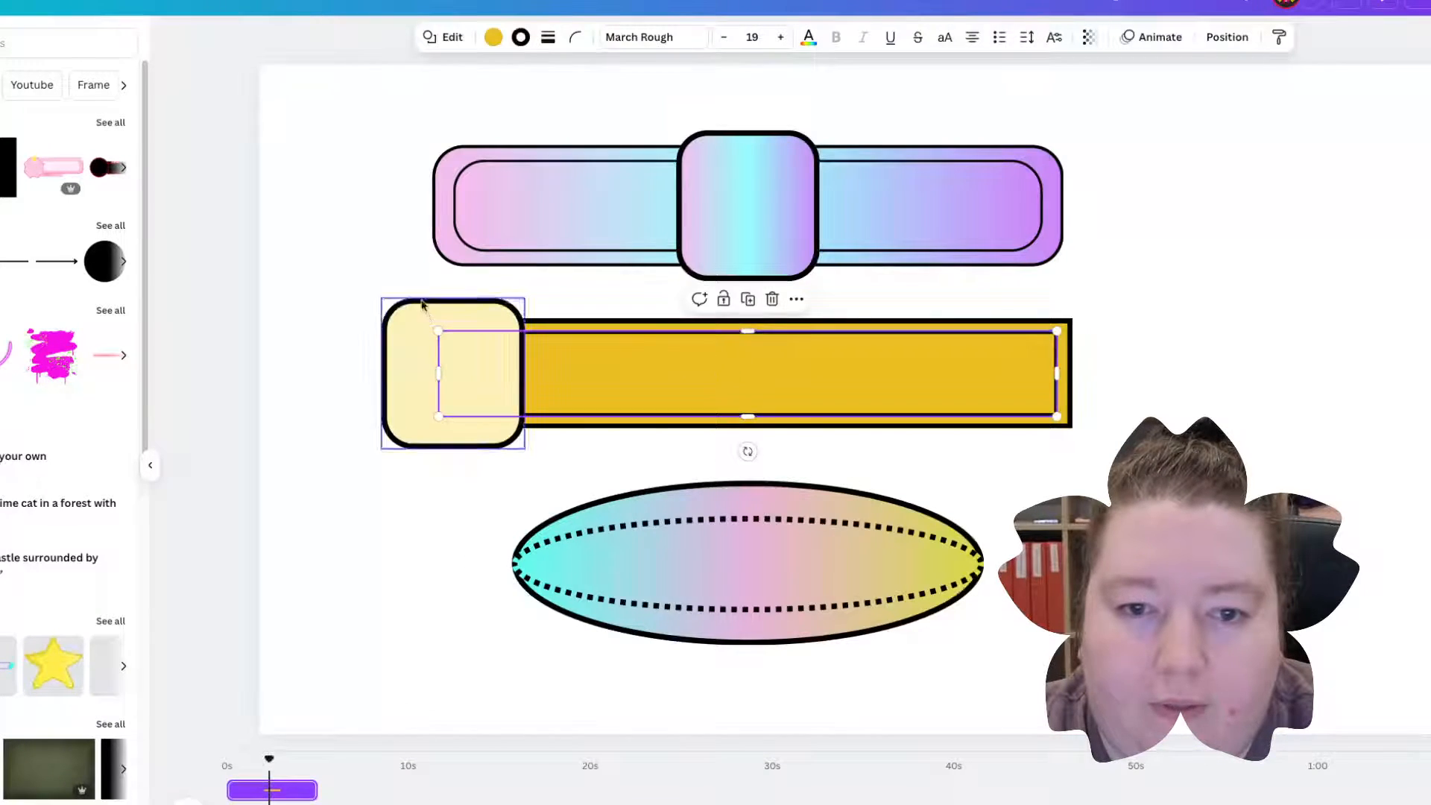
left_click(342, 277)
left_click_drag(382, 341, 350, 788)
left_click(665, 270)
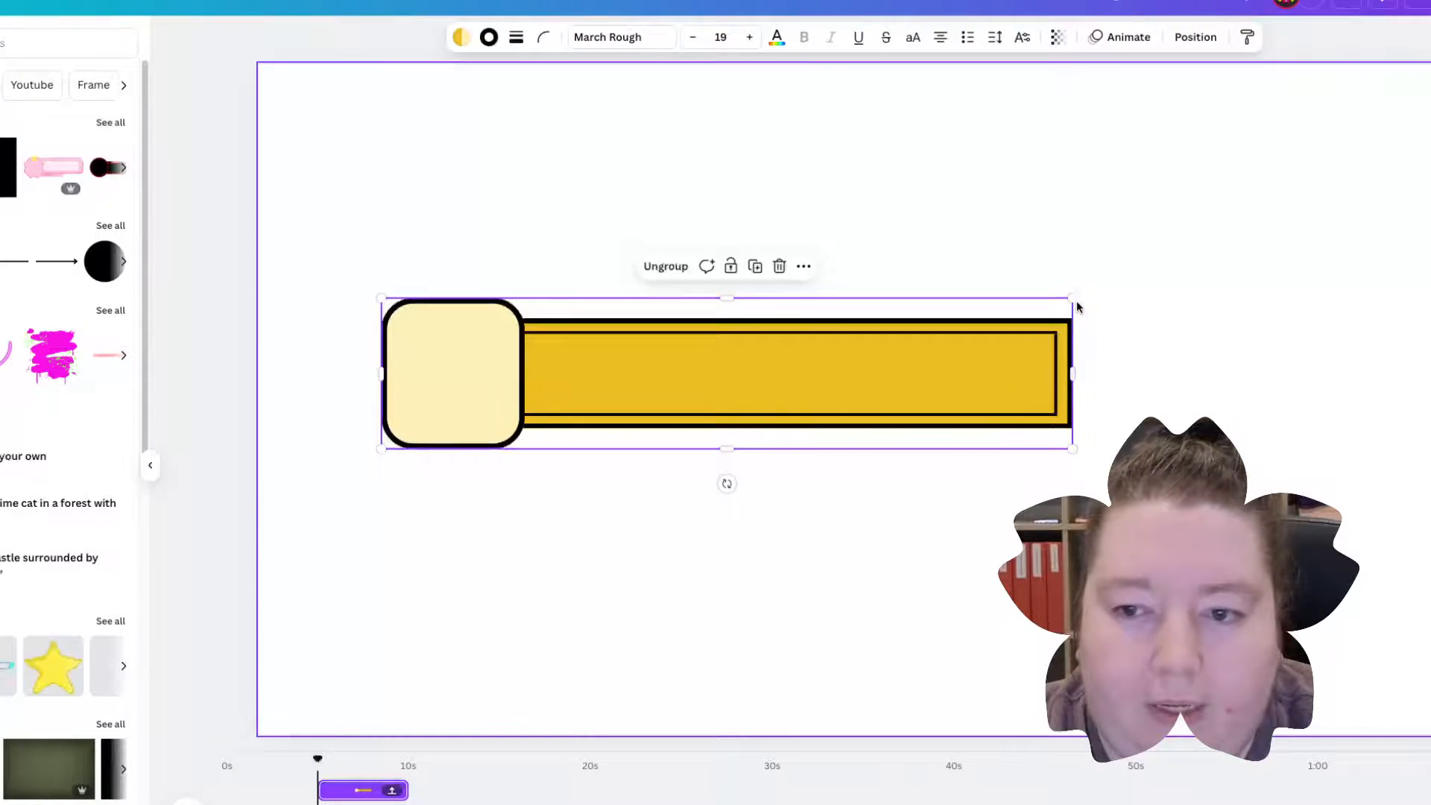
Step: Shrink the grouped yellow banner slightly and place it near the centre of its page
left_click_drag(1073, 298, 1096, 294)
left_click_drag(926, 383, 1021, 381)
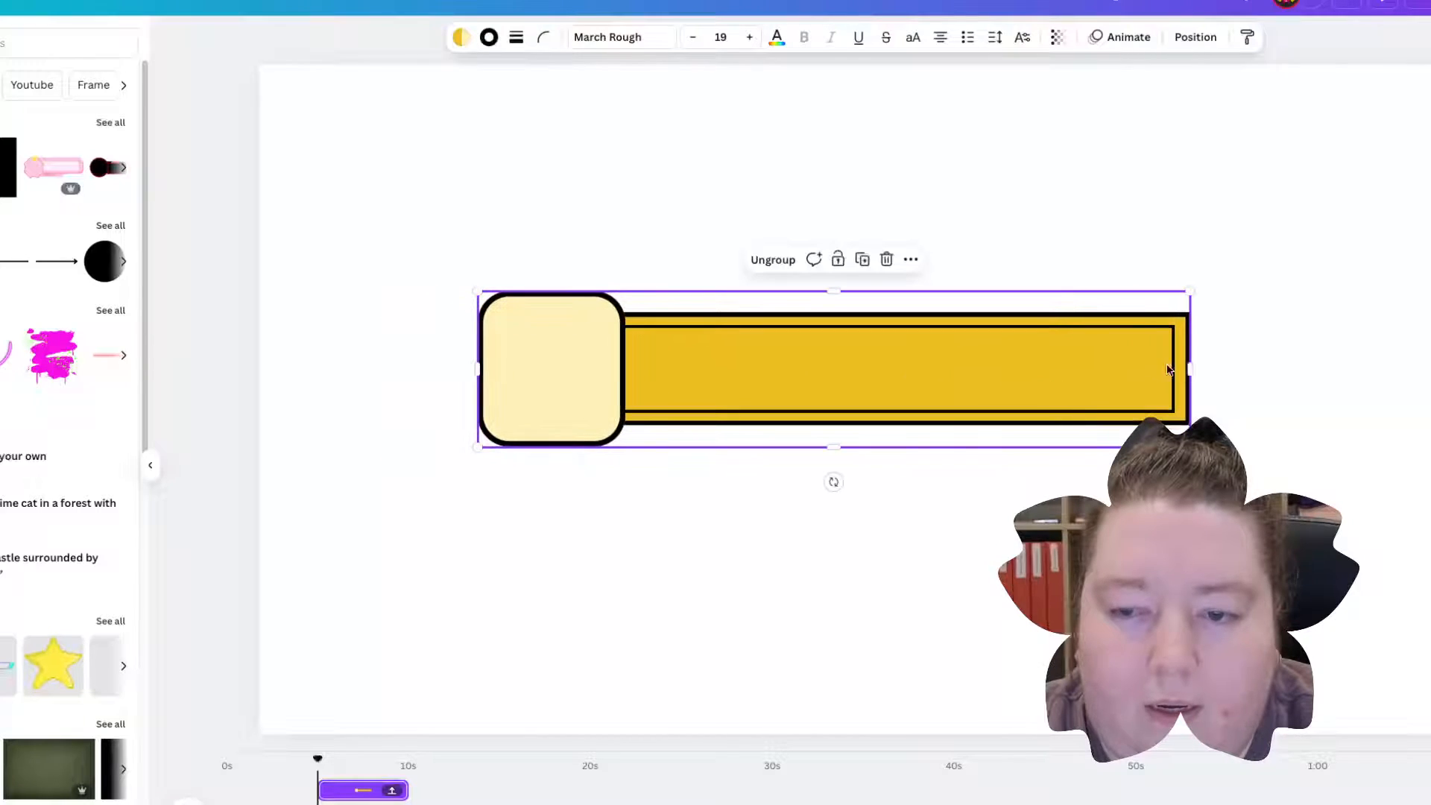
left_click_drag(1195, 300, 1127, 305)
left_click_drag(867, 398, 954, 393)
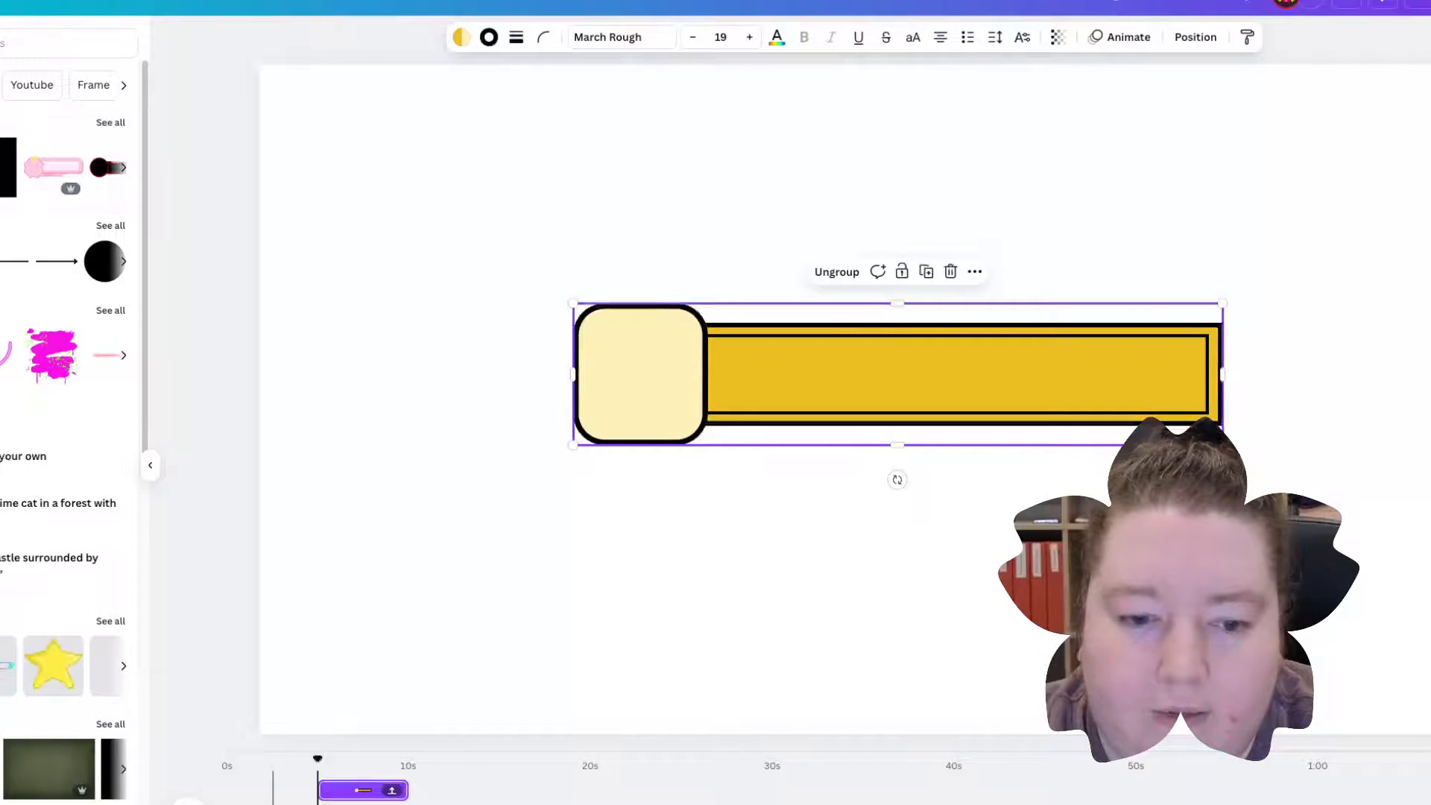
Step: Add a third page, move the two grouped ellipses onto it and place them near its centre
left_click(415, 802)
left_click(267, 802)
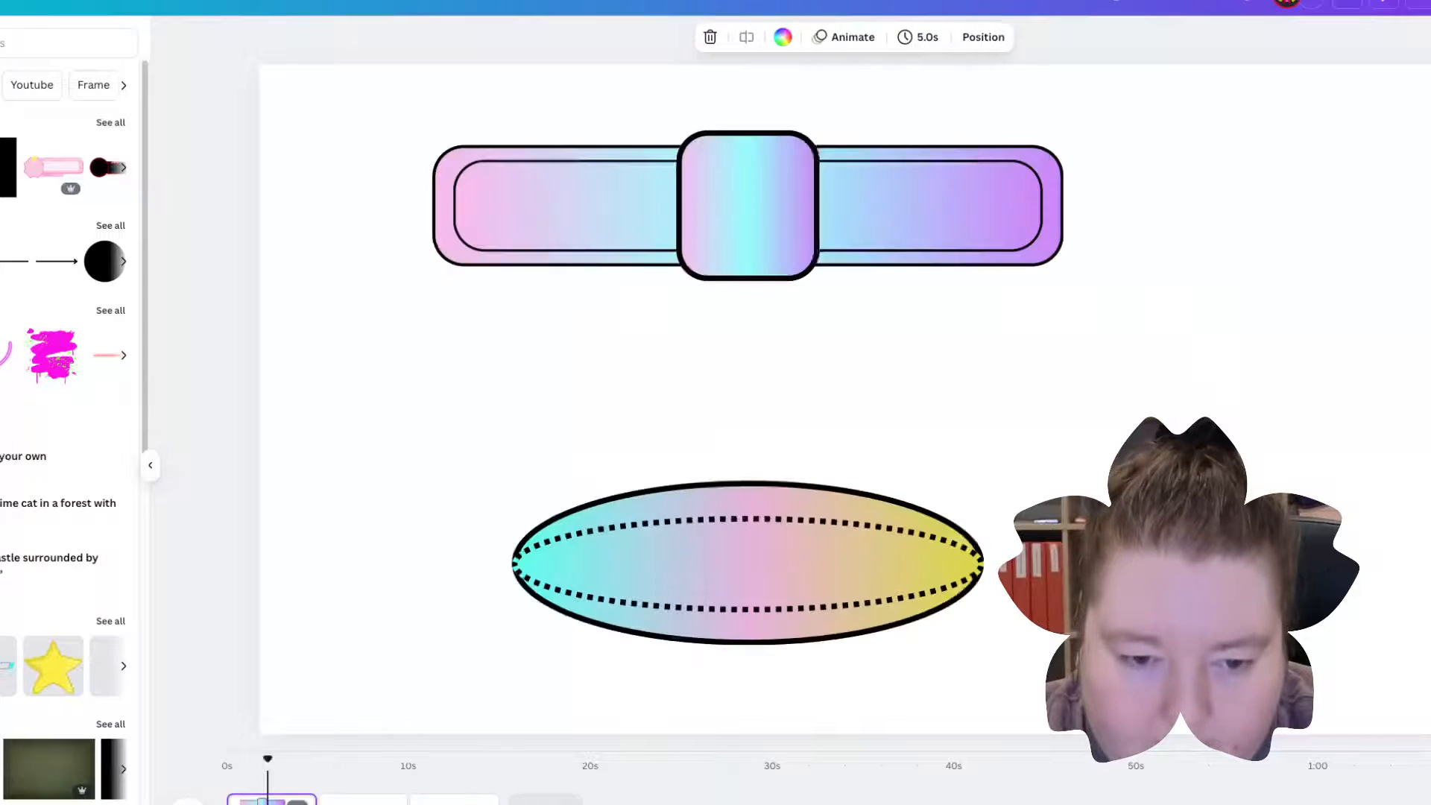
left_click_drag(467, 456, 717, 662)
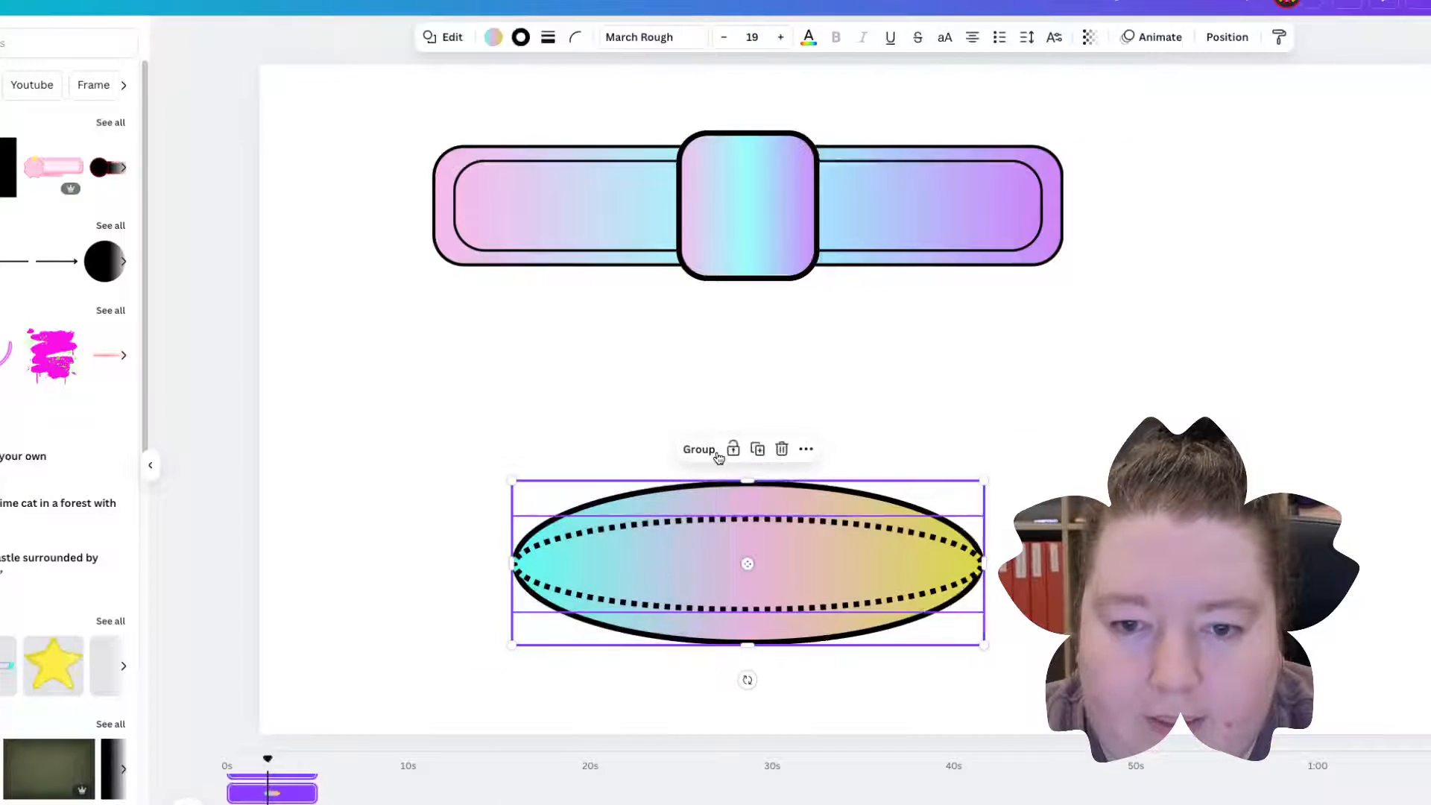
left_click_drag(743, 607, 459, 794)
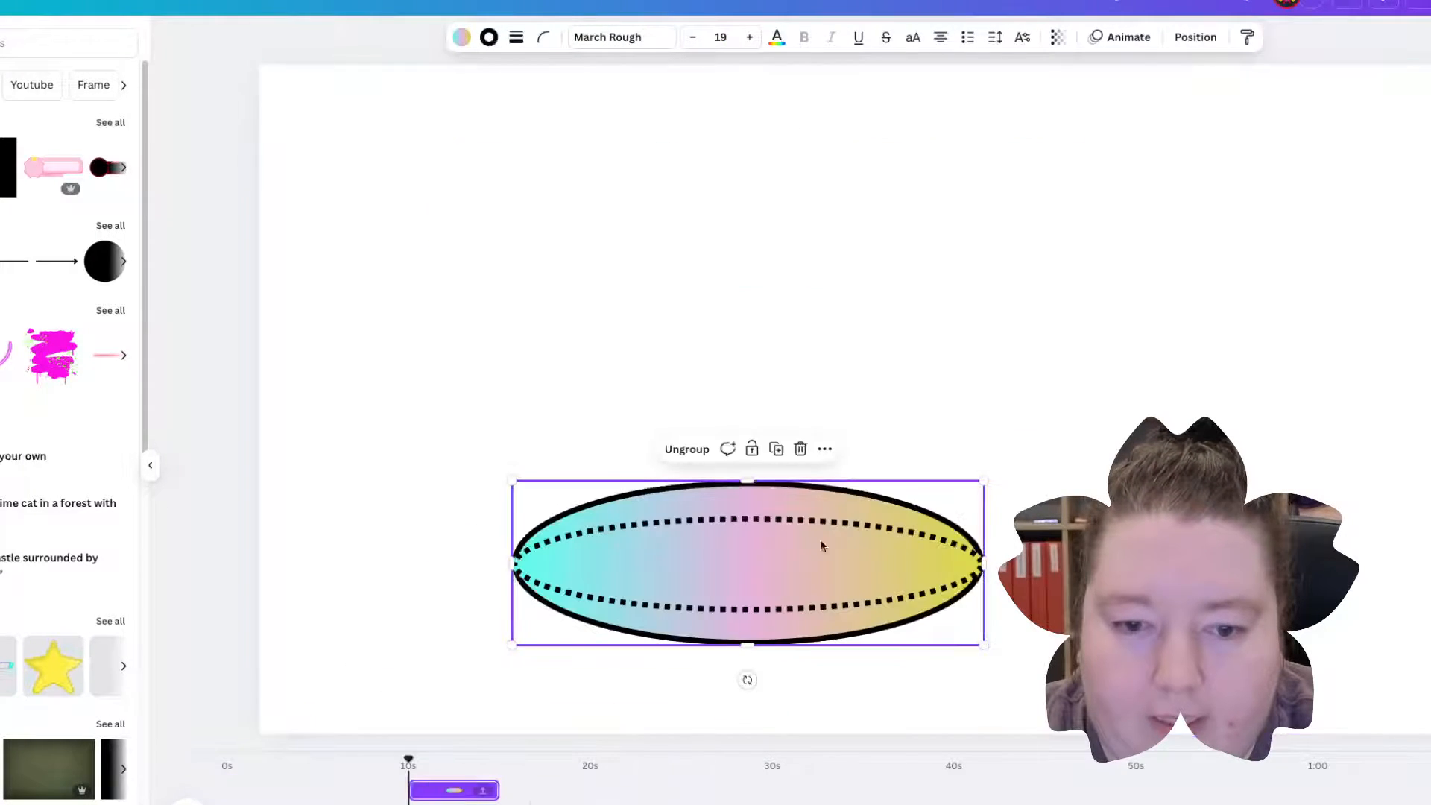
left_click_drag(773, 545, 898, 365)
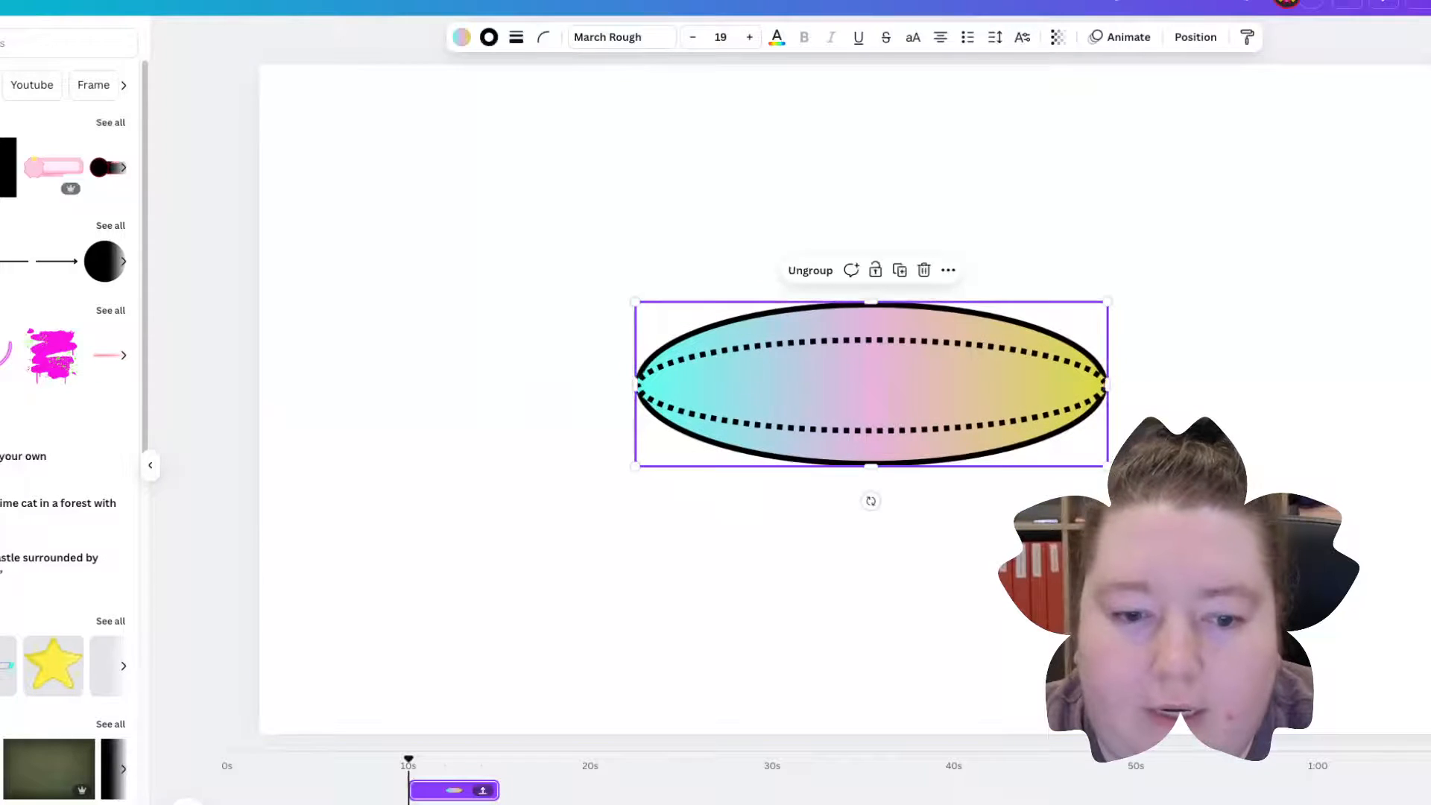
Step: Move all parts of the pink-to-purple gradient banner to the centre of the first page and group them
left_click(270, 802)
left_click_drag(364, 132, 913, 402)
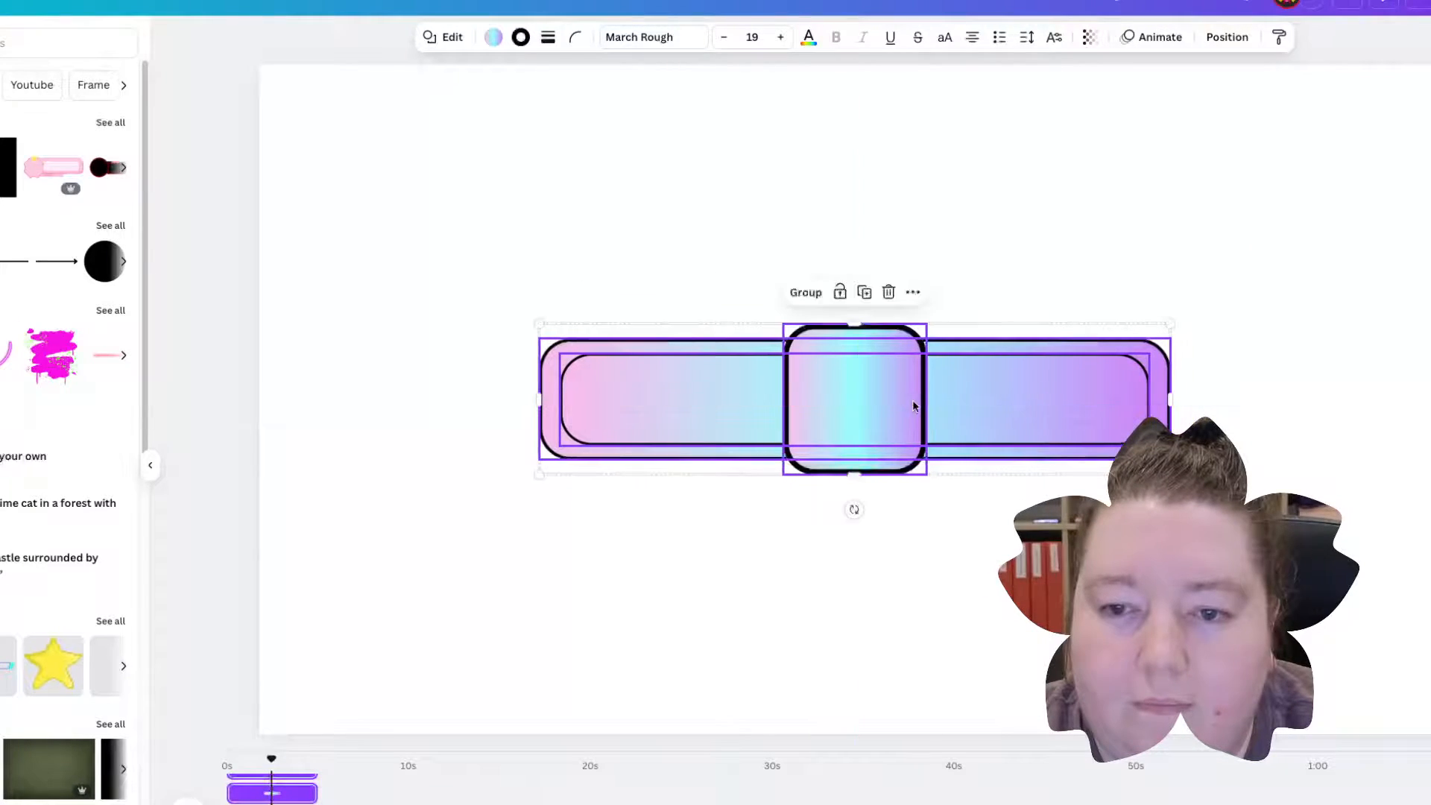
left_click(803, 291)
left_click(462, 211)
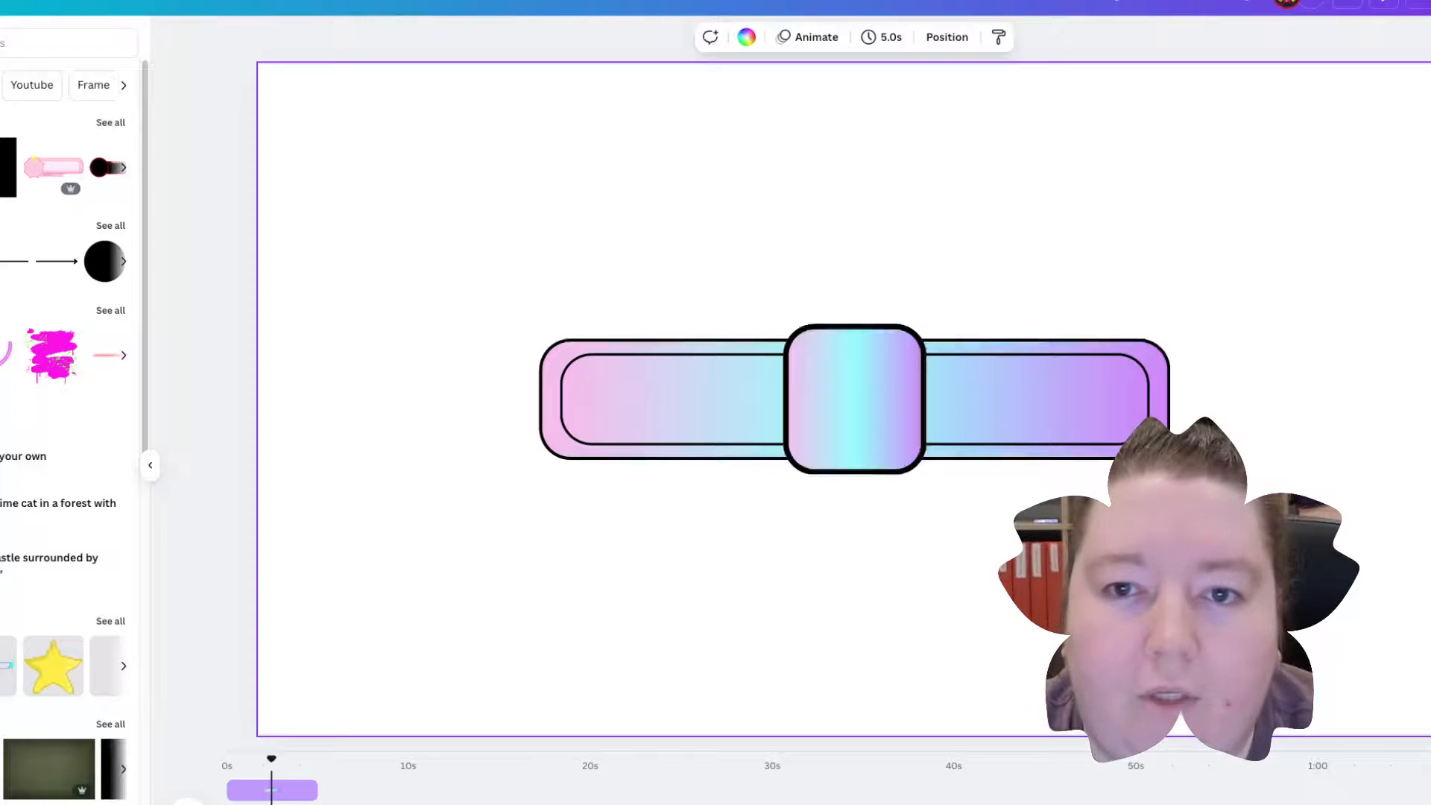
Step: Switch to the Twitch website in the browser and open the Creator Dashboard
key("super+l")
type("twitch")
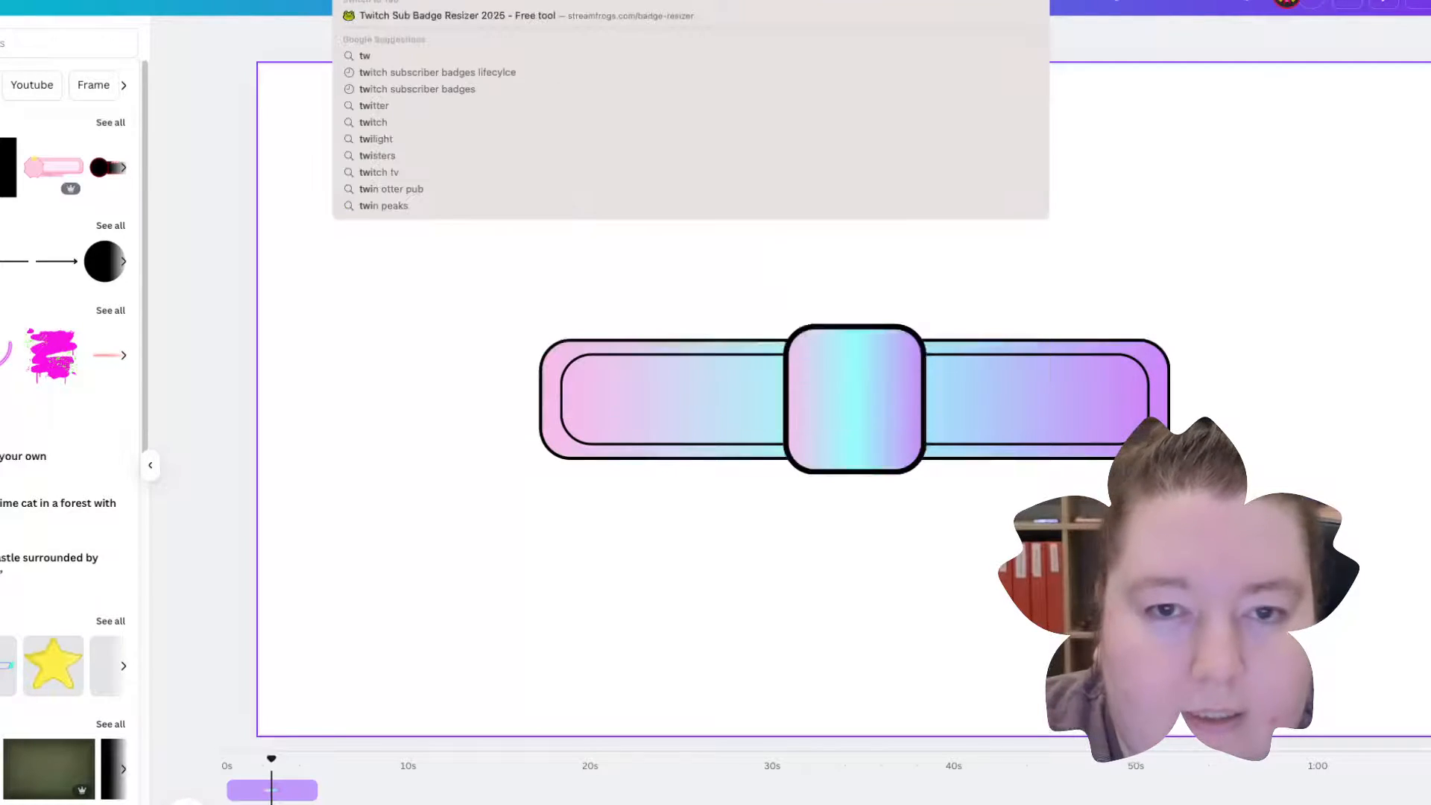
key("Return")
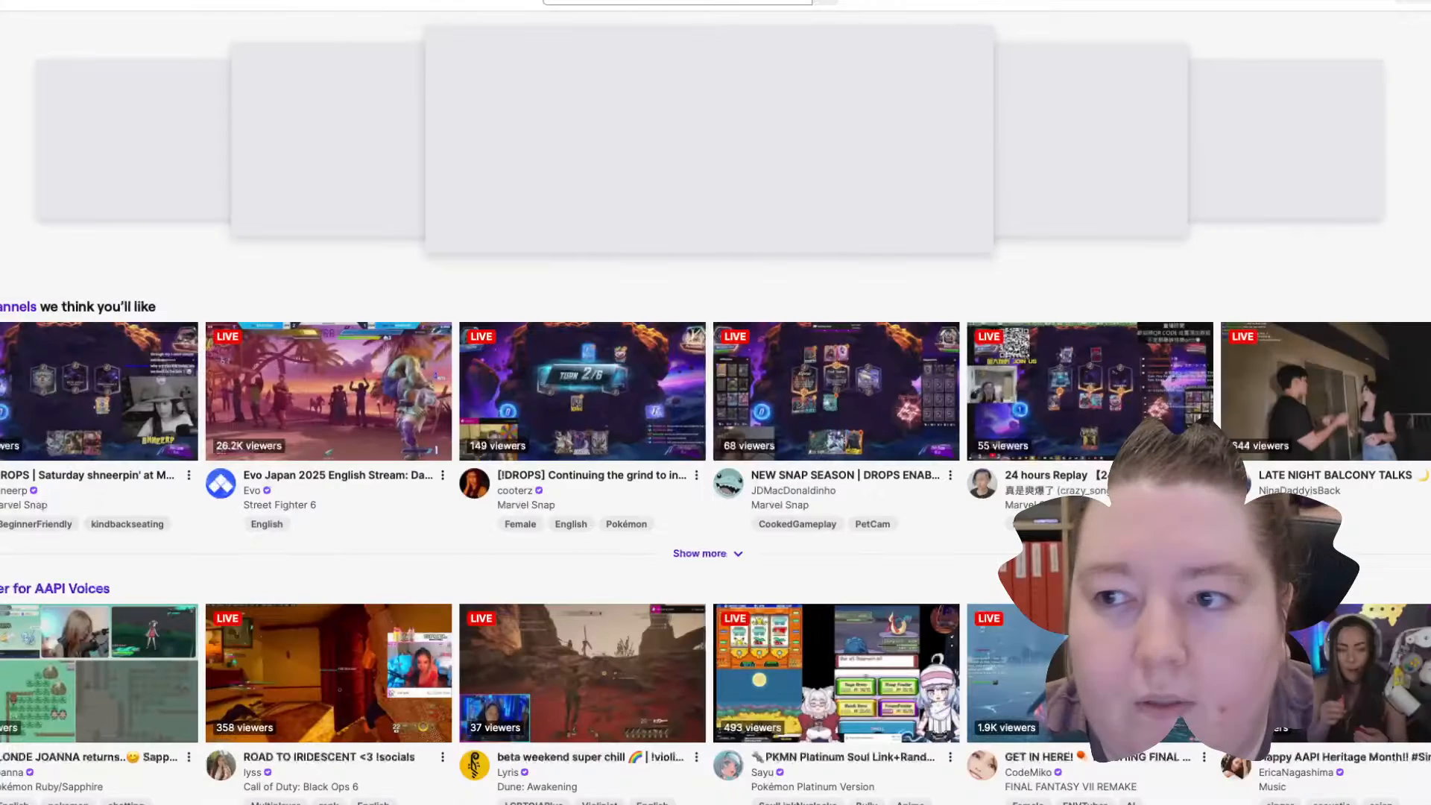
left_click(1414, 2)
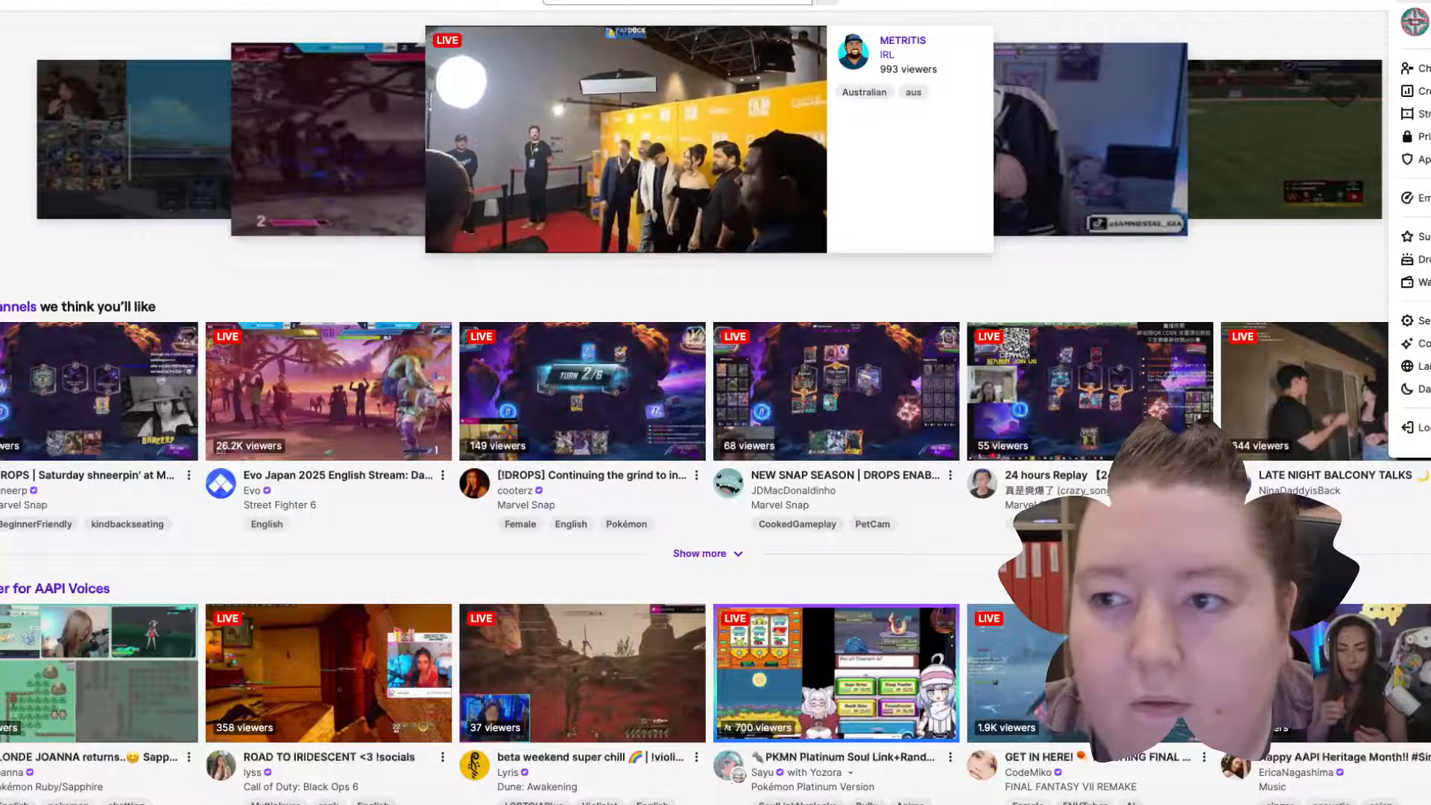
left_click(1416, 90)
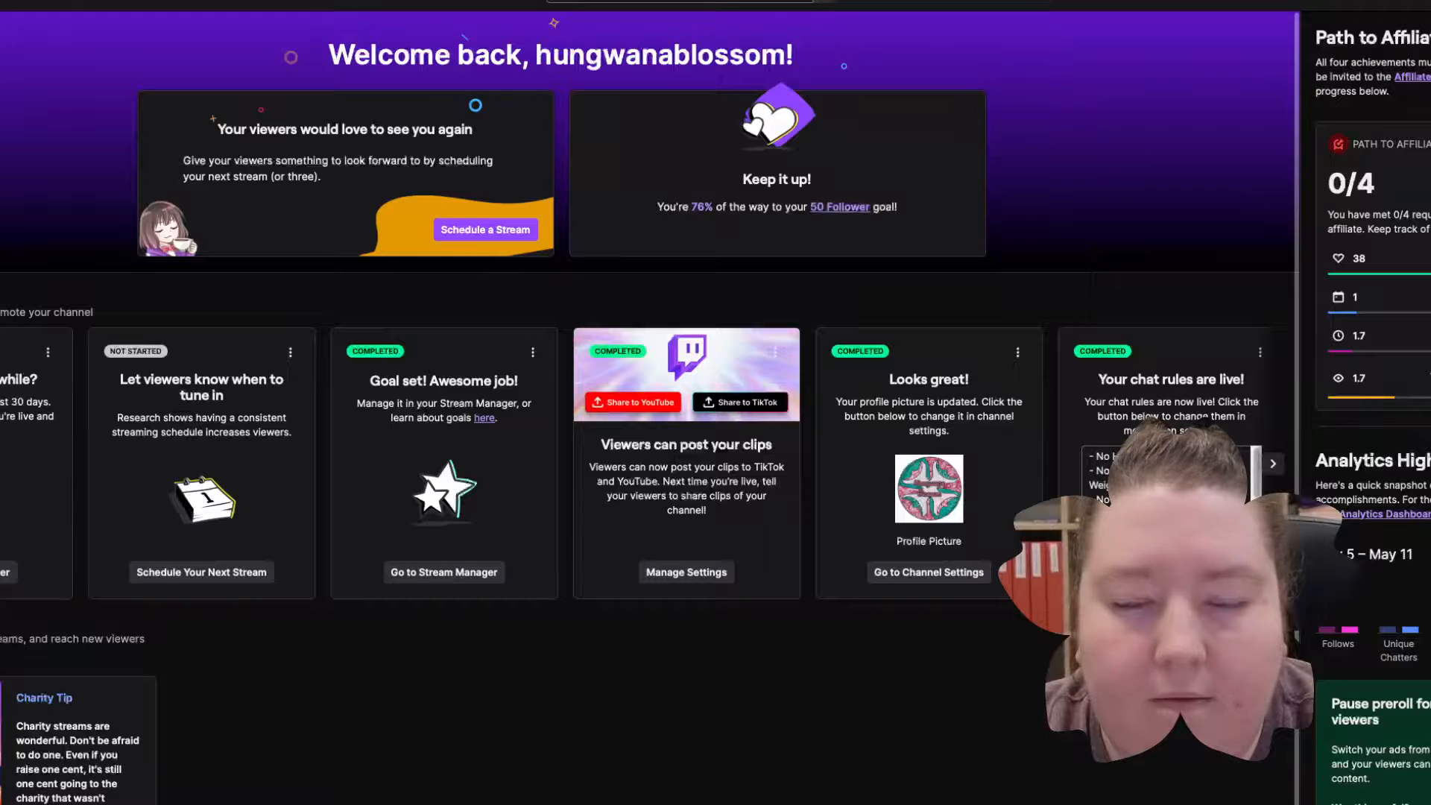
Step: Open the Twitch Alerts page from the dashboard and create a new alert box
left_click(1, 3)
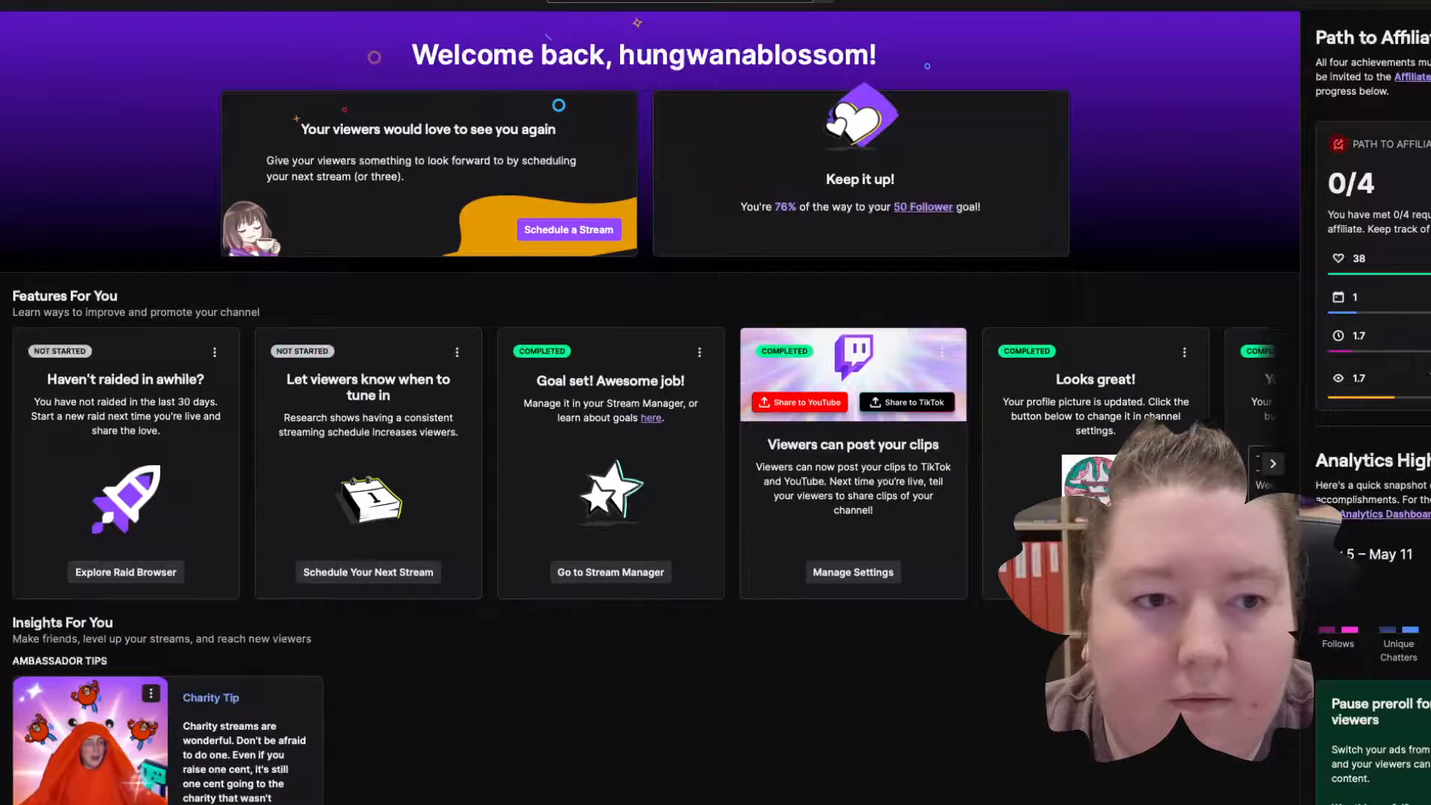
left_click(1, 321)
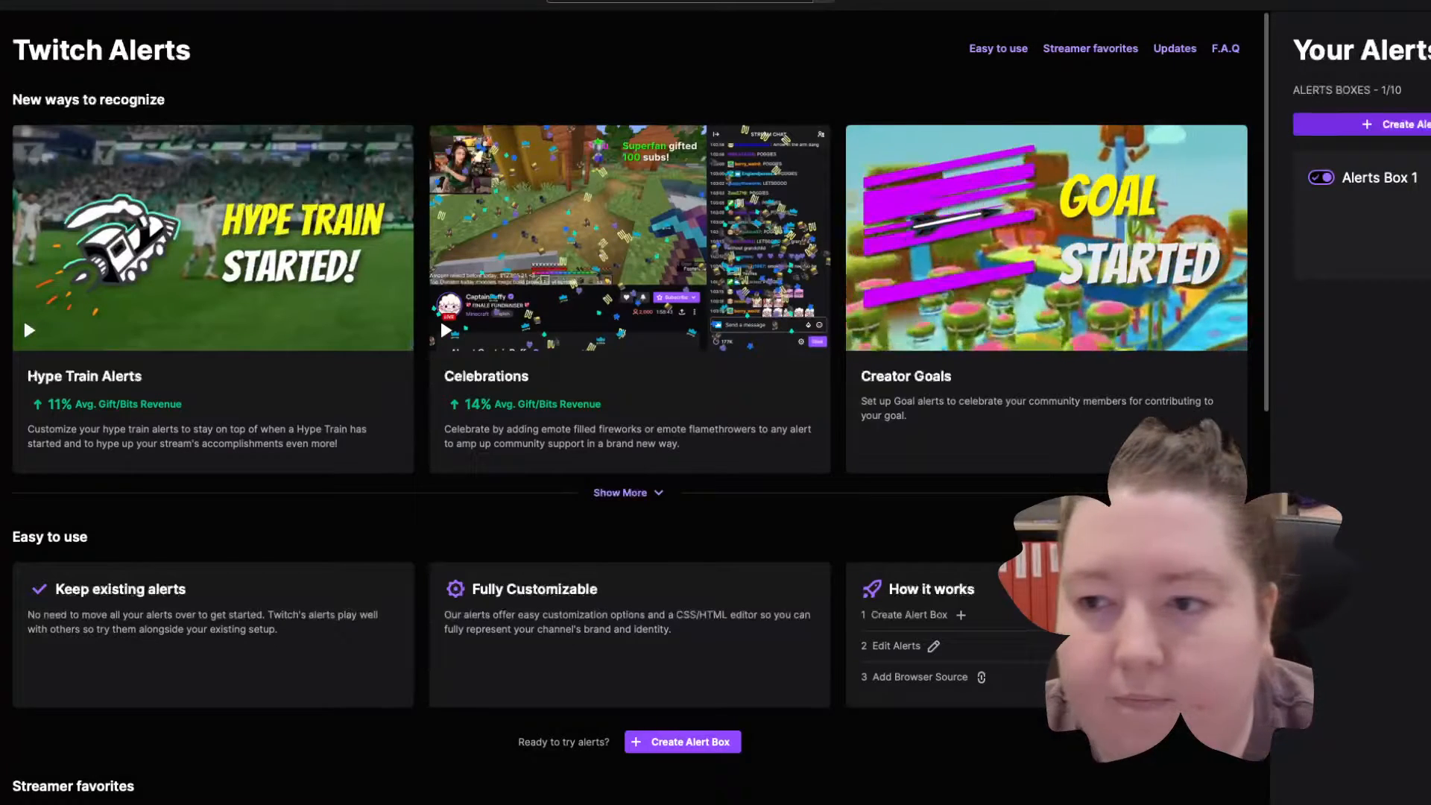
left_click(1415, 125)
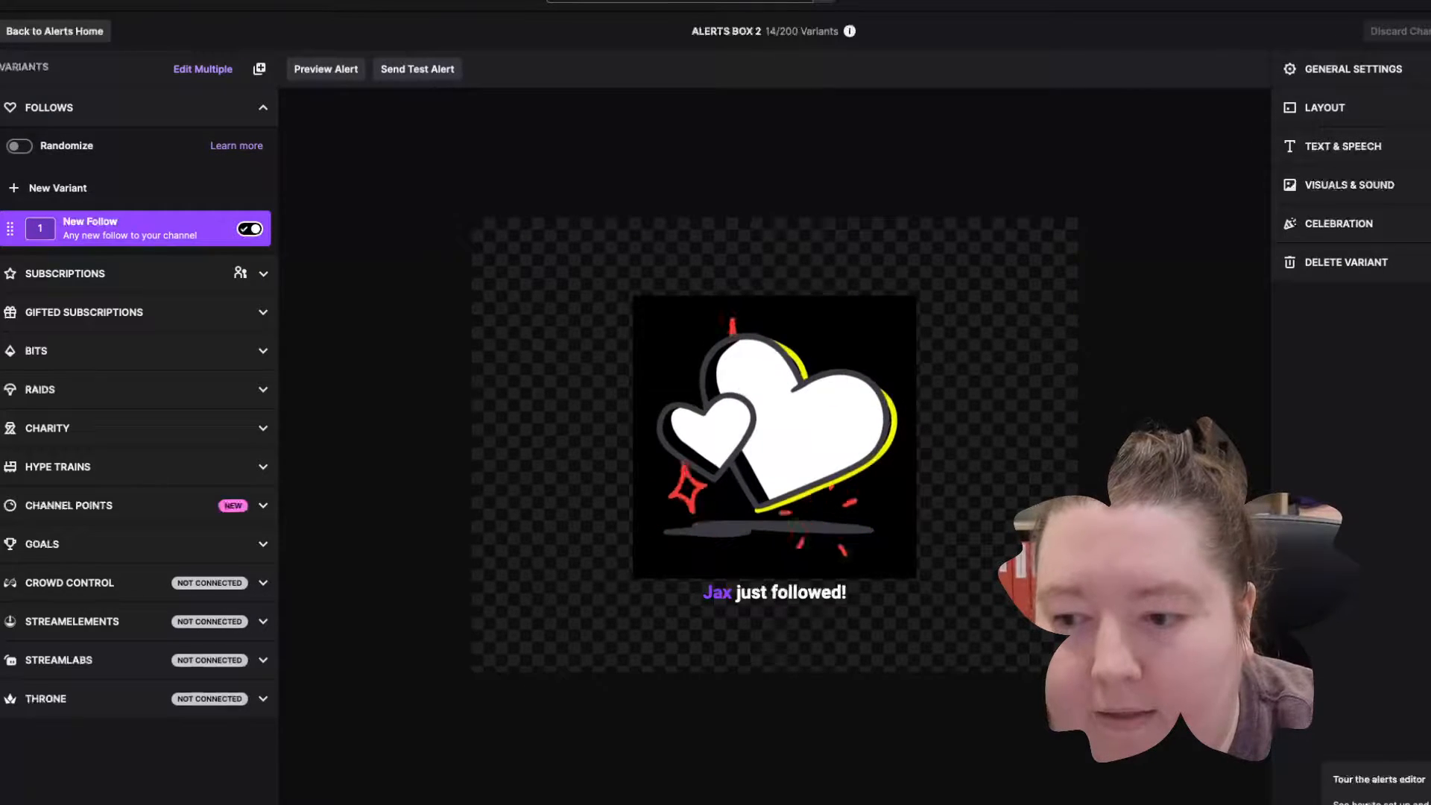
Step: Examine the New Follow alert's celebration, visuals and sound, and text and speech settings
left_click(1380, 231)
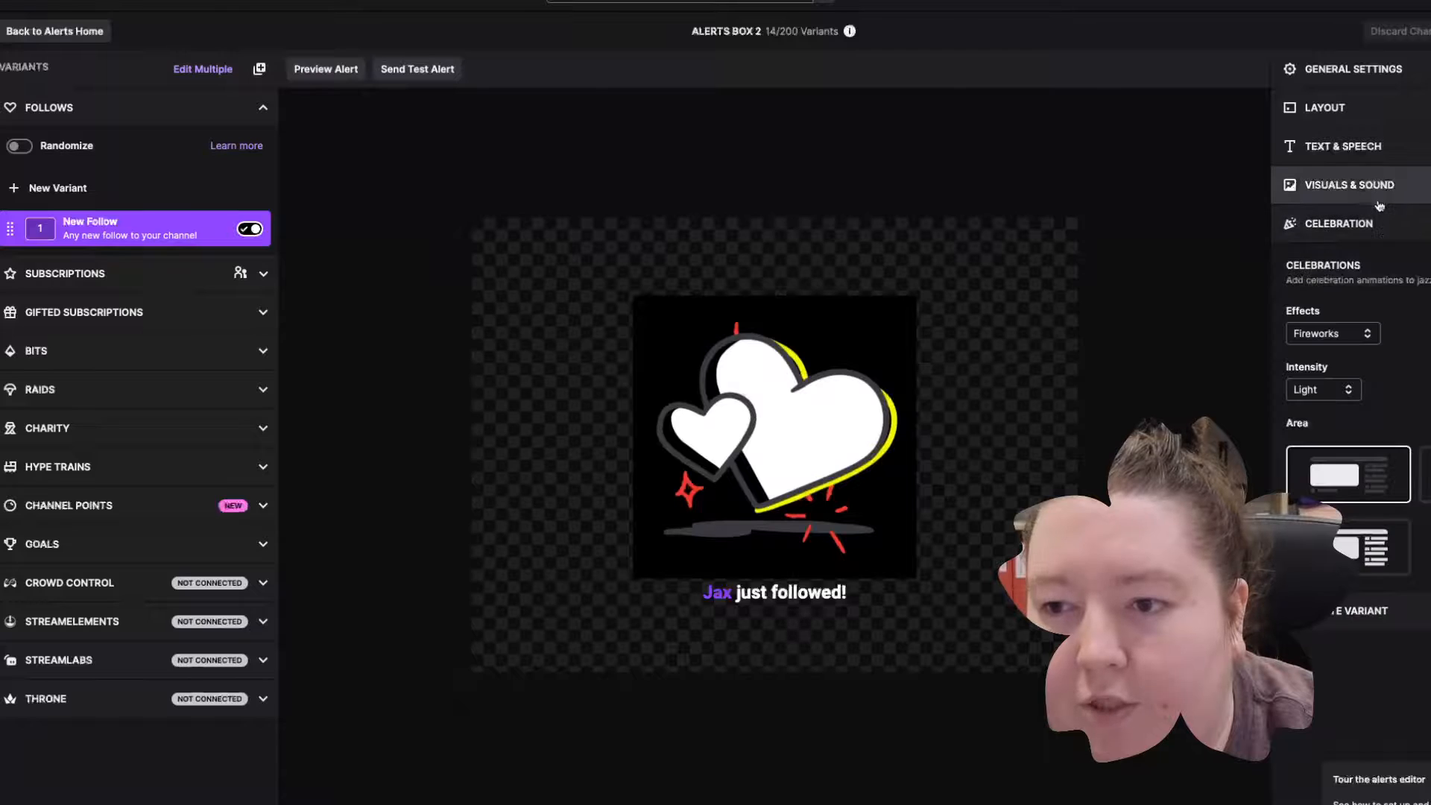
left_click(1378, 195)
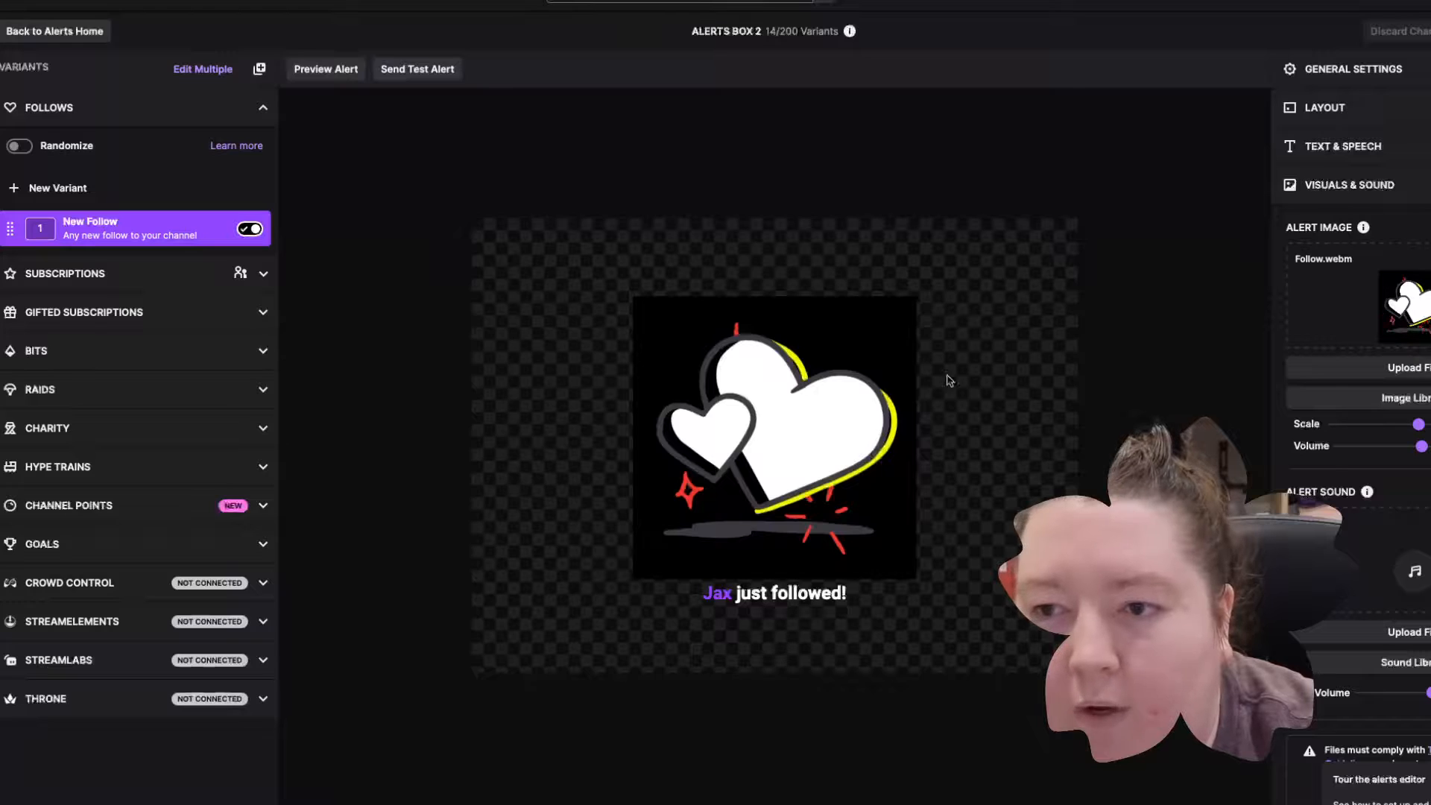
left_click(1334, 147)
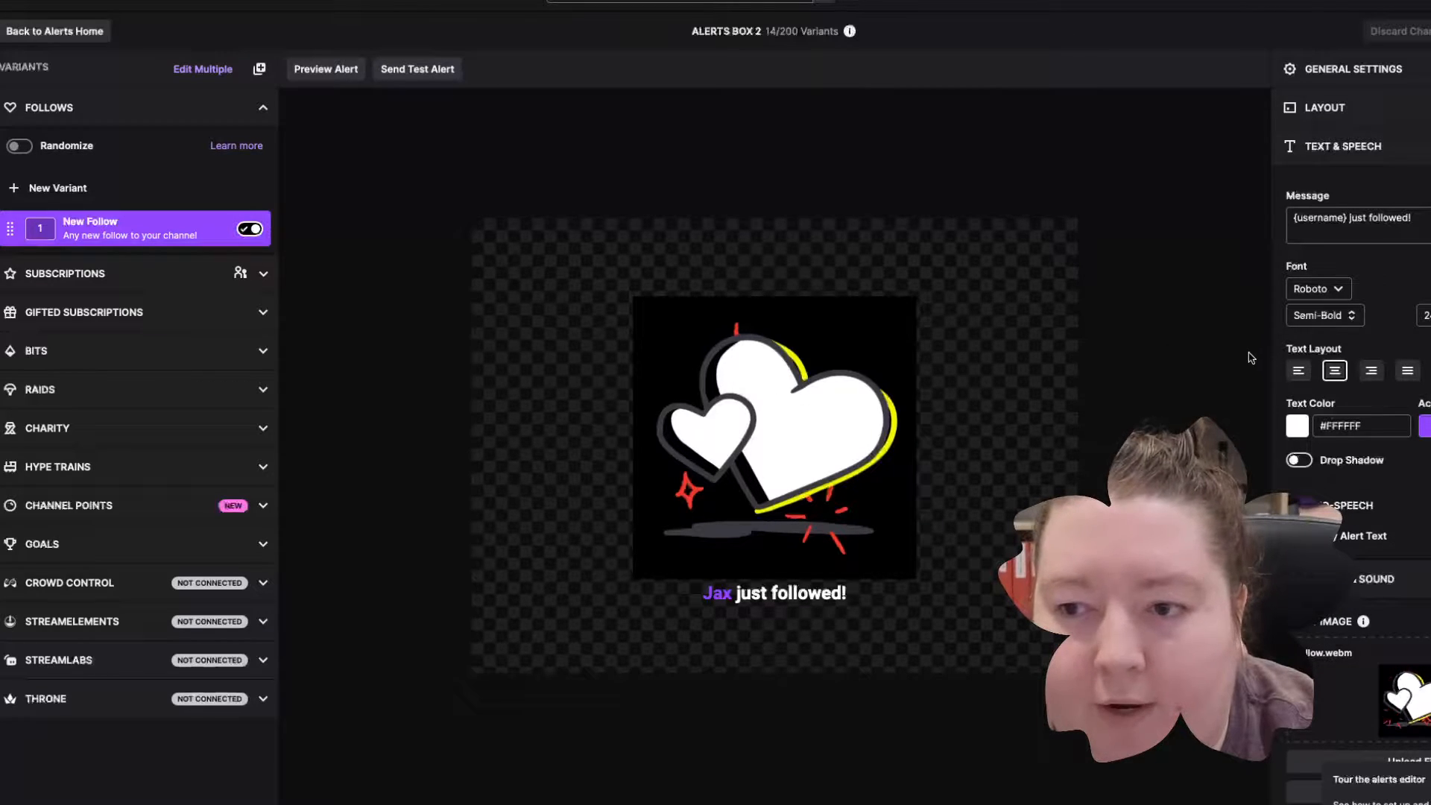
Step: Examine the follow alert's image, sound and animation settings, and browse page 3 of the Asset Library without adding a file
scroll(1312, 402, "down", 8)
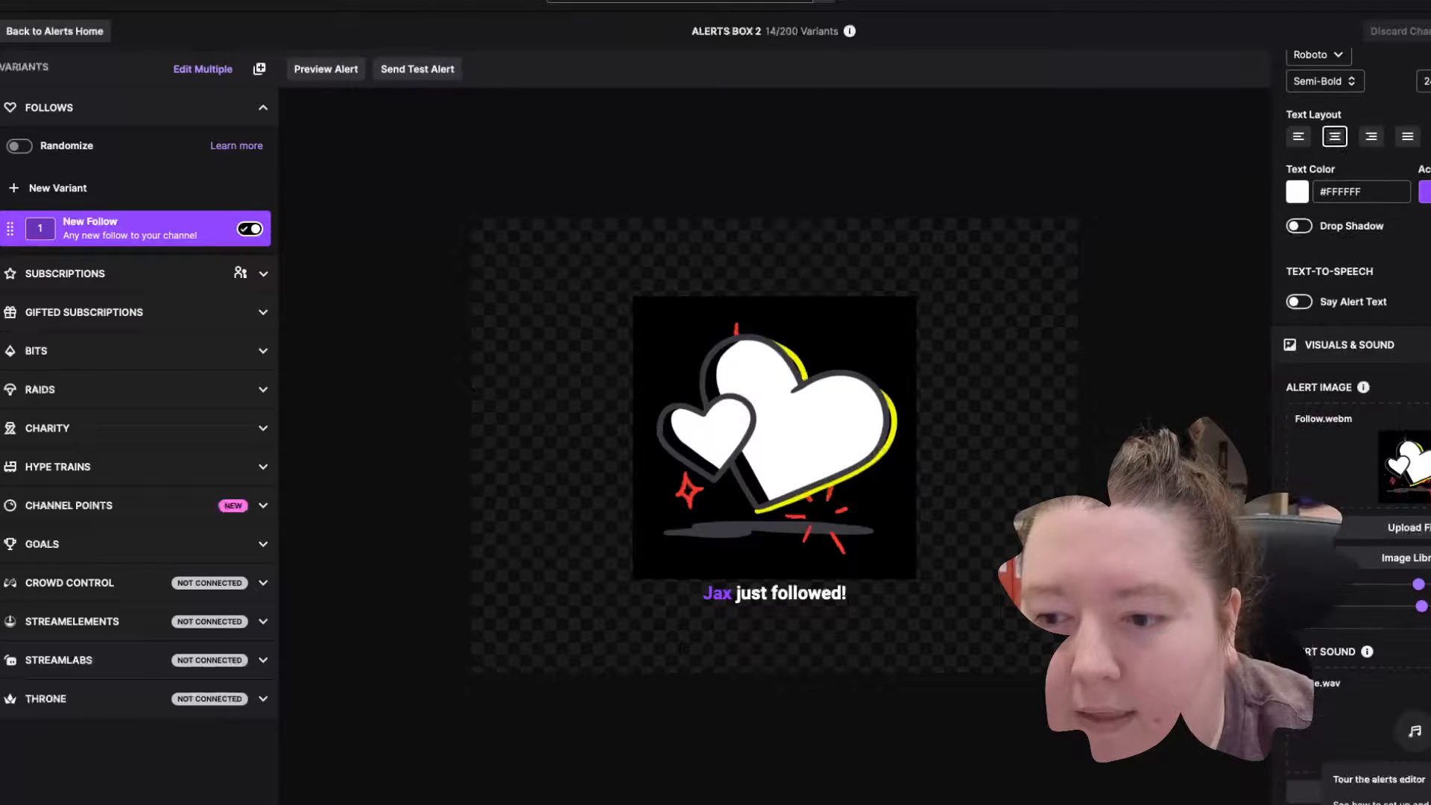
scroll(1356, 402, "down", 3)
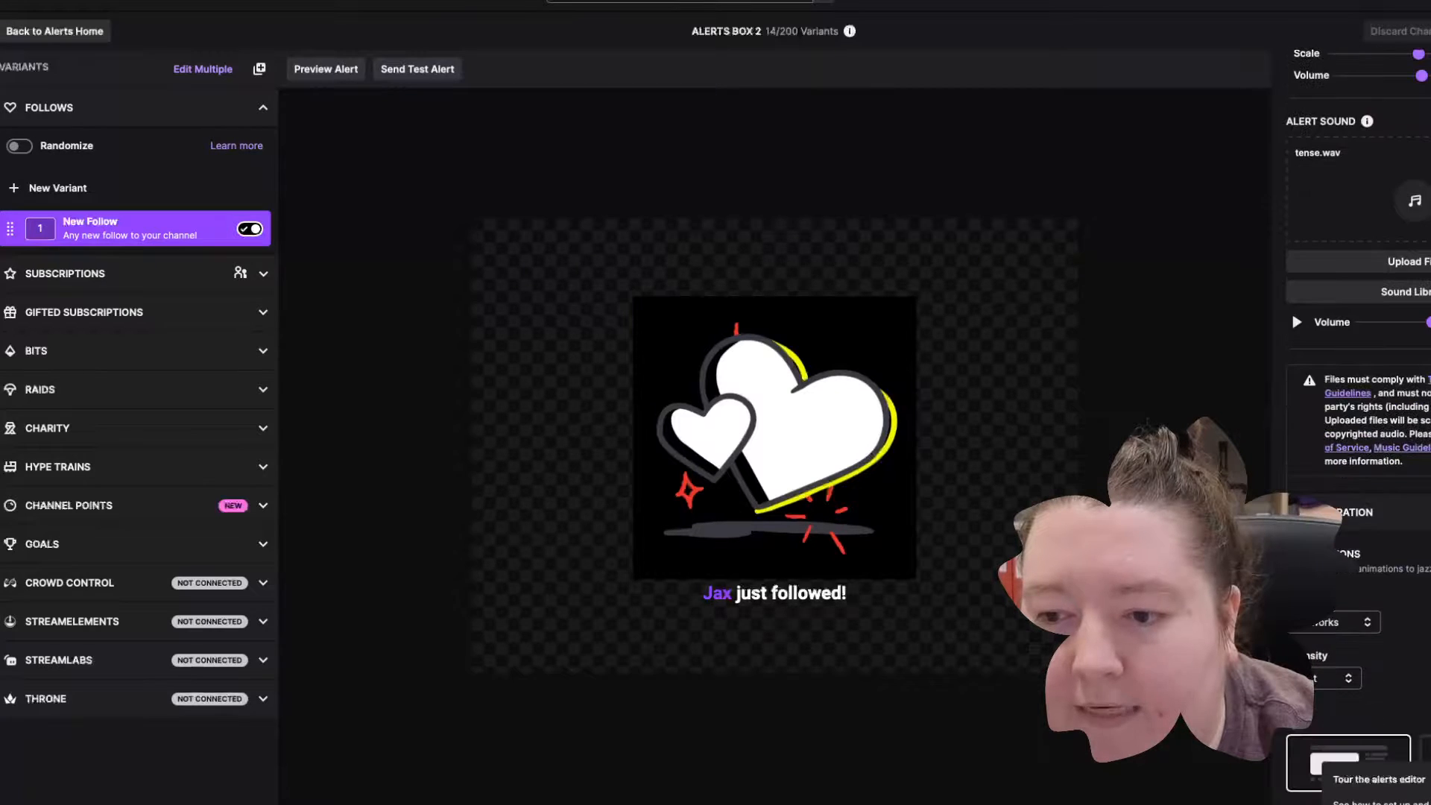
scroll(1356, 402, "up", 5)
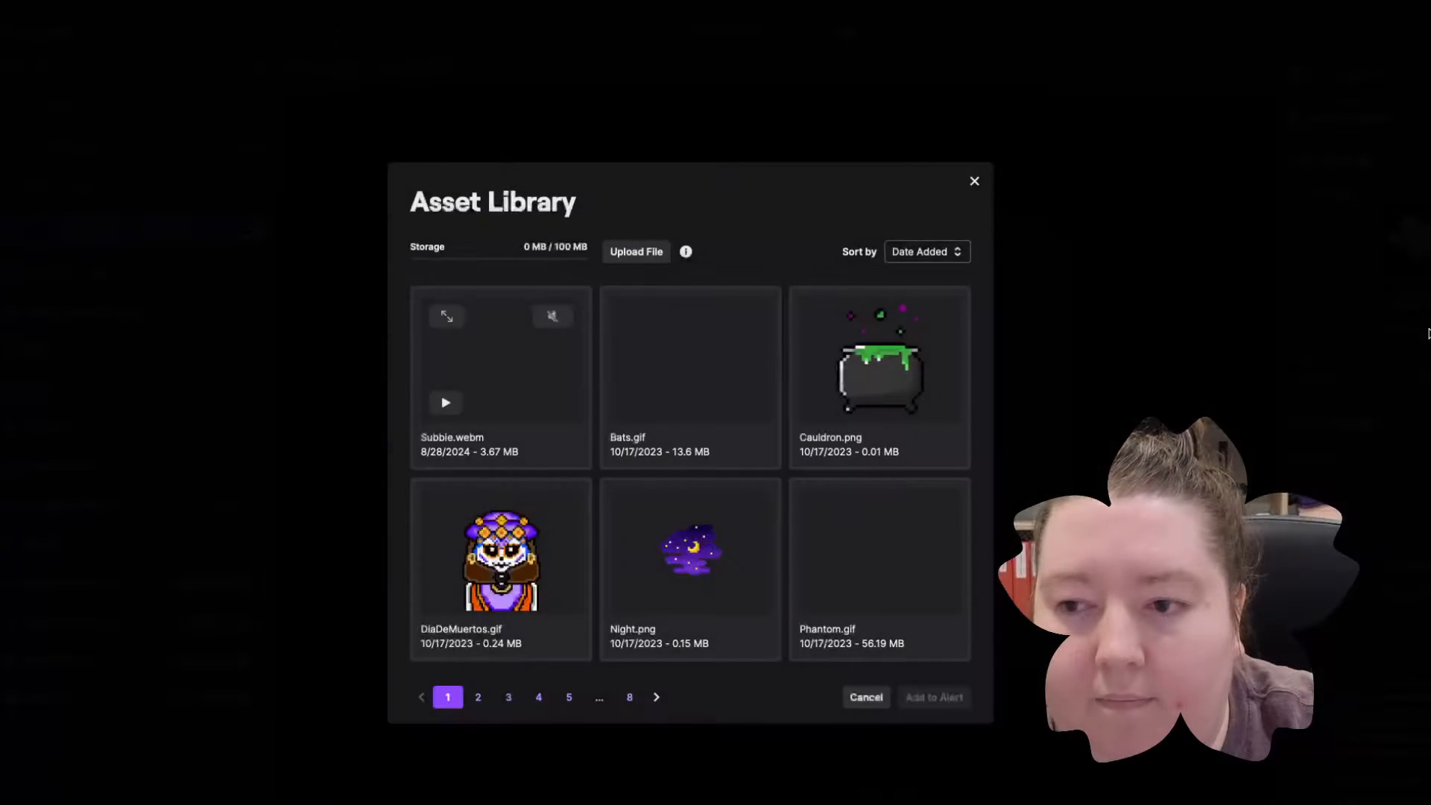
mouse_move(510, 346)
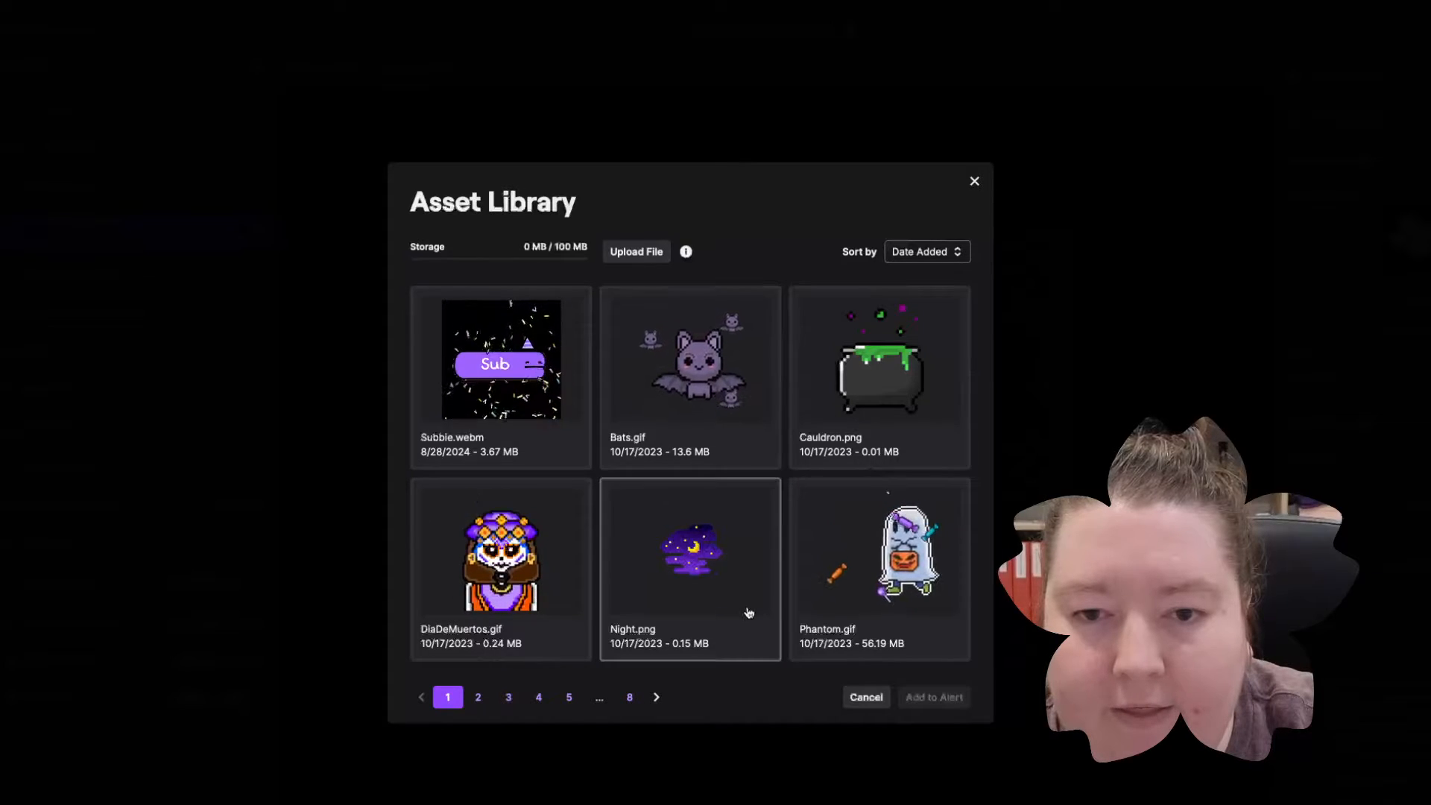
left_click(510, 704)
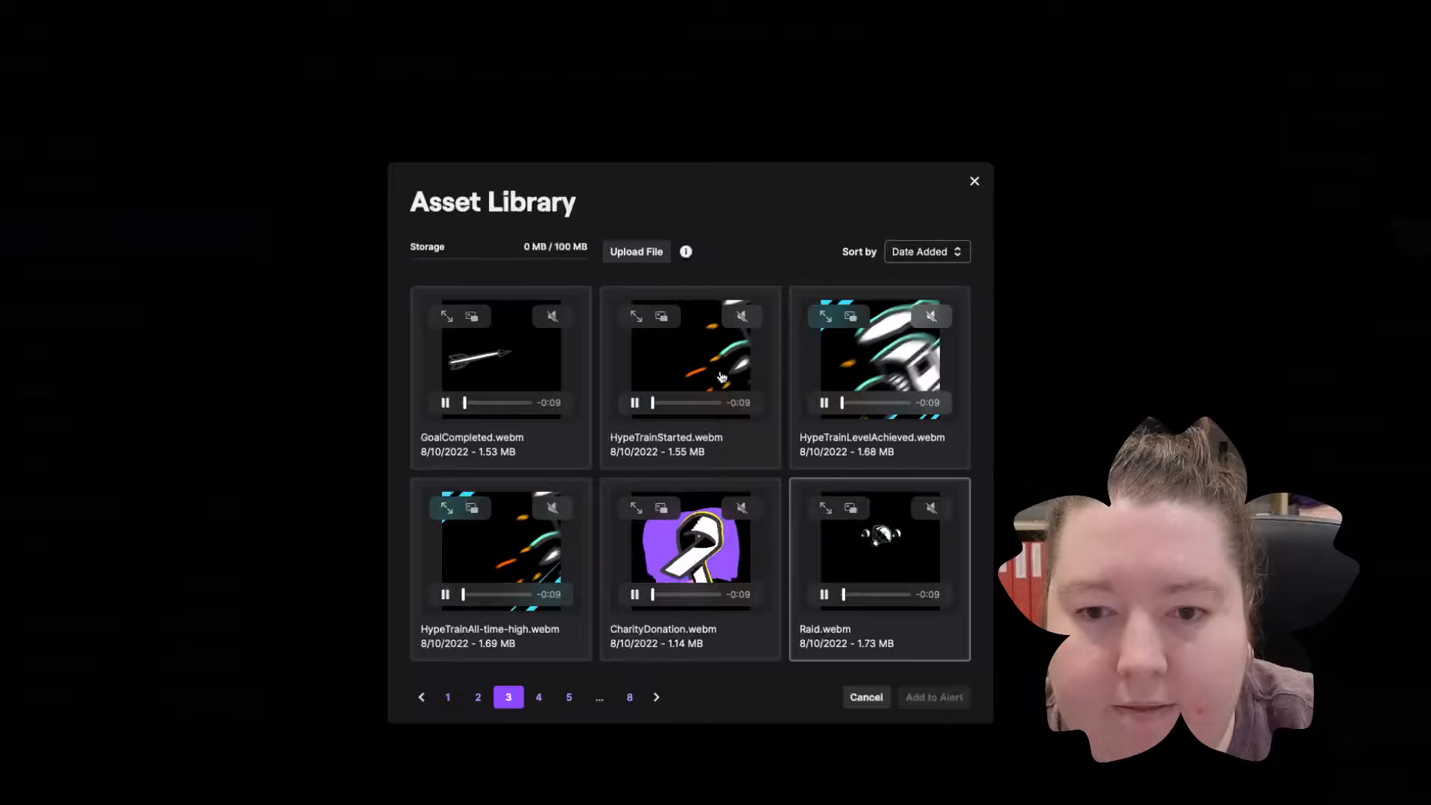
left_click(975, 186)
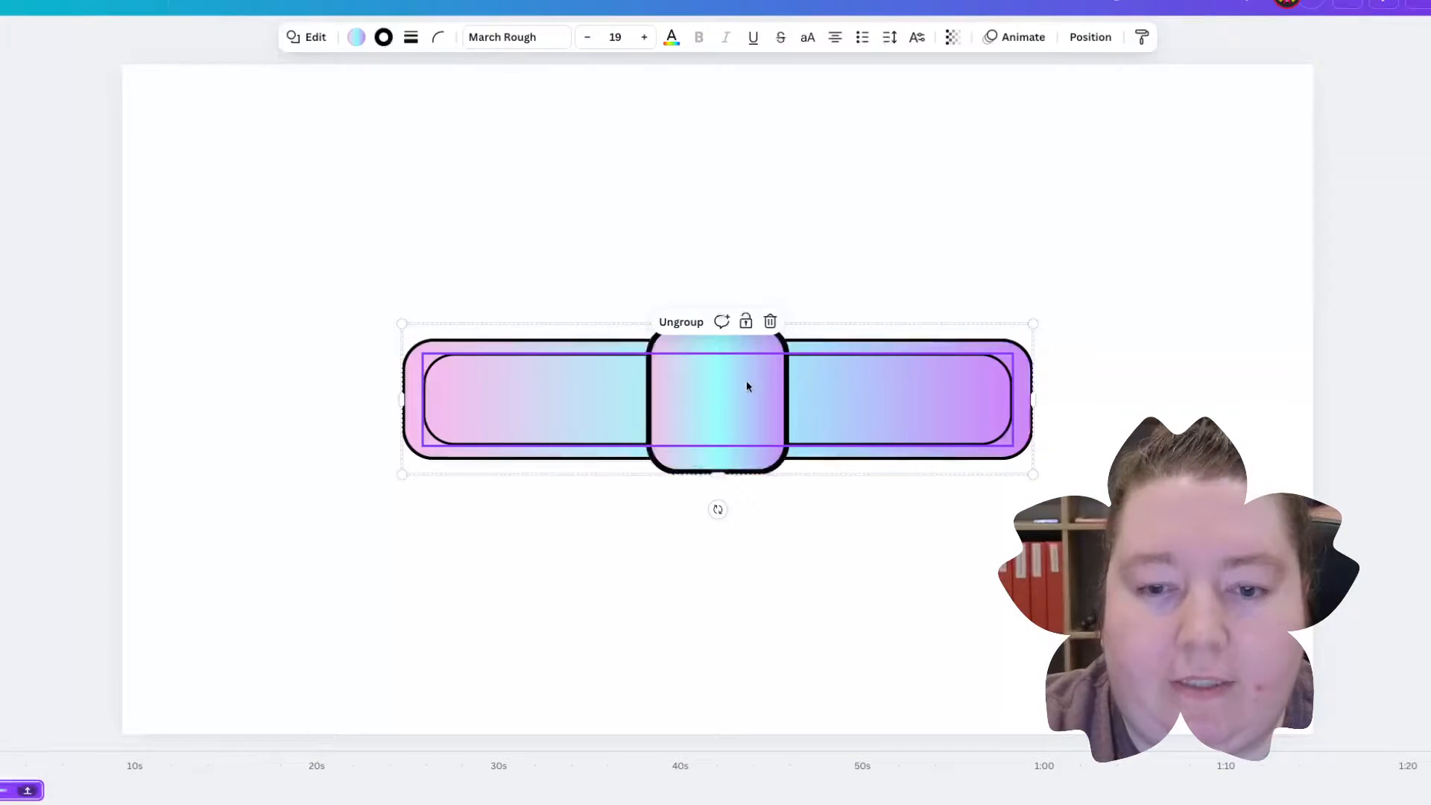
Step: Switch back to the Canva design and add a text box reading "Blank Follows You" over the banner on the first page
left_click(524, 463)
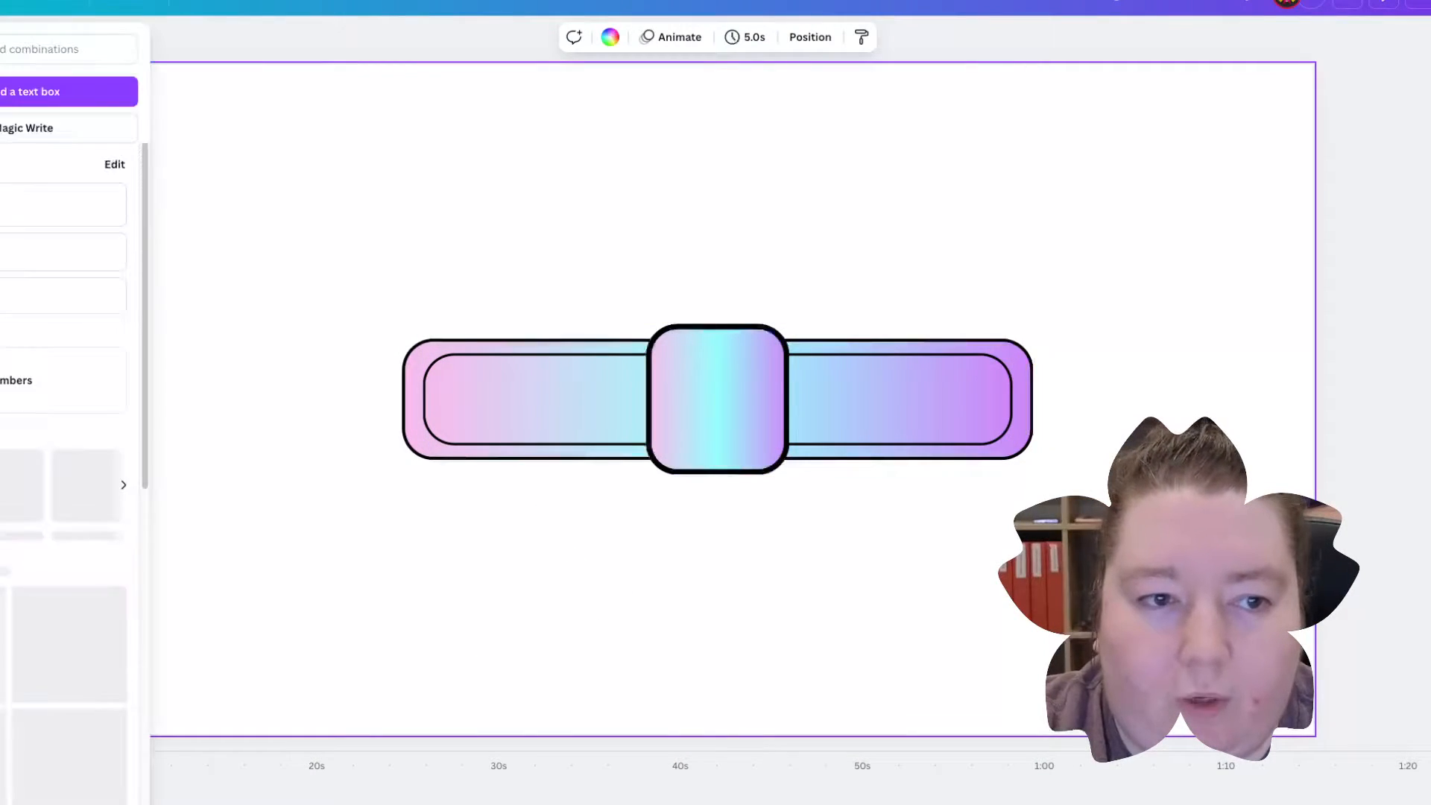
left_click(67, 84)
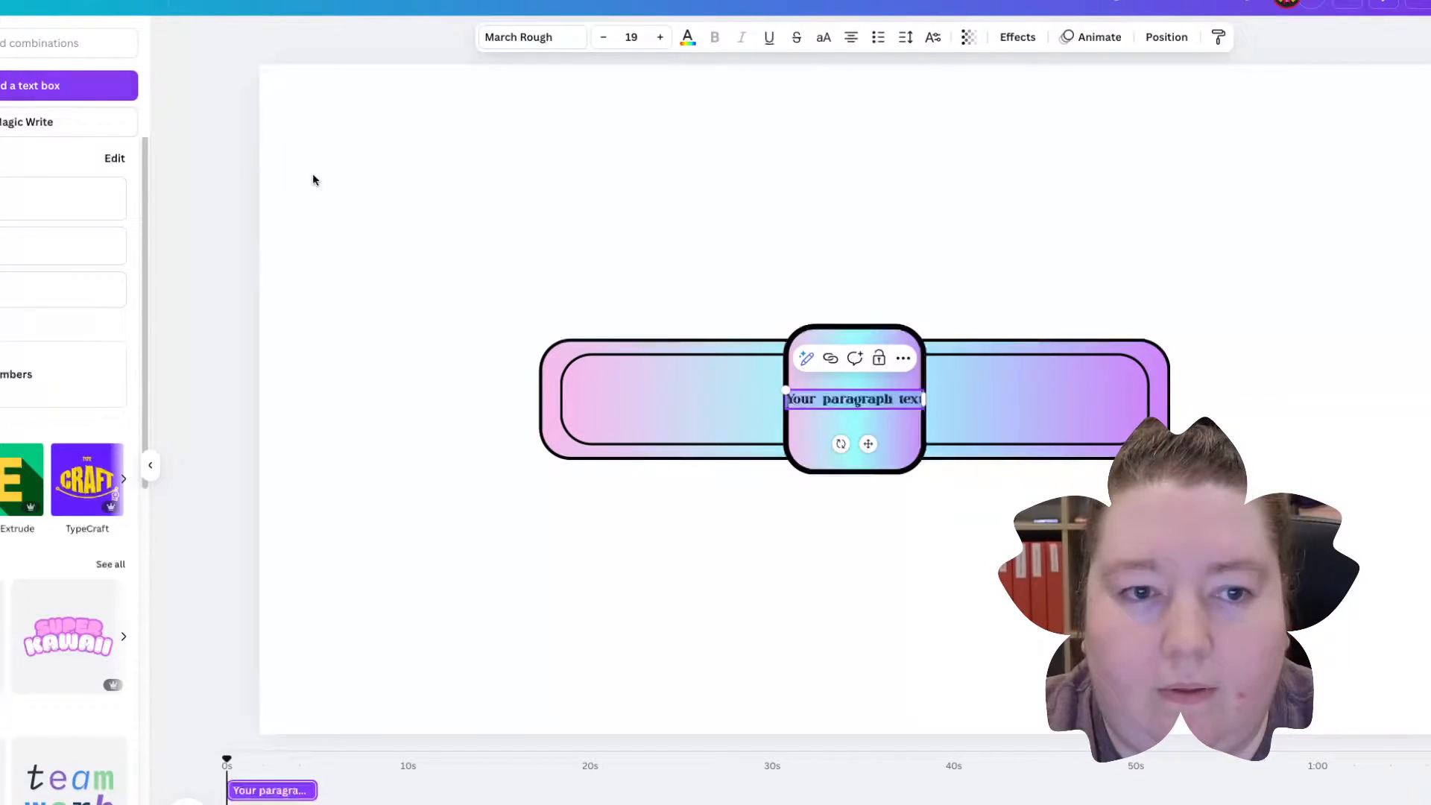
left_click(878, 441)
left_click_drag(879, 441, 900, 430)
left_click(883, 423)
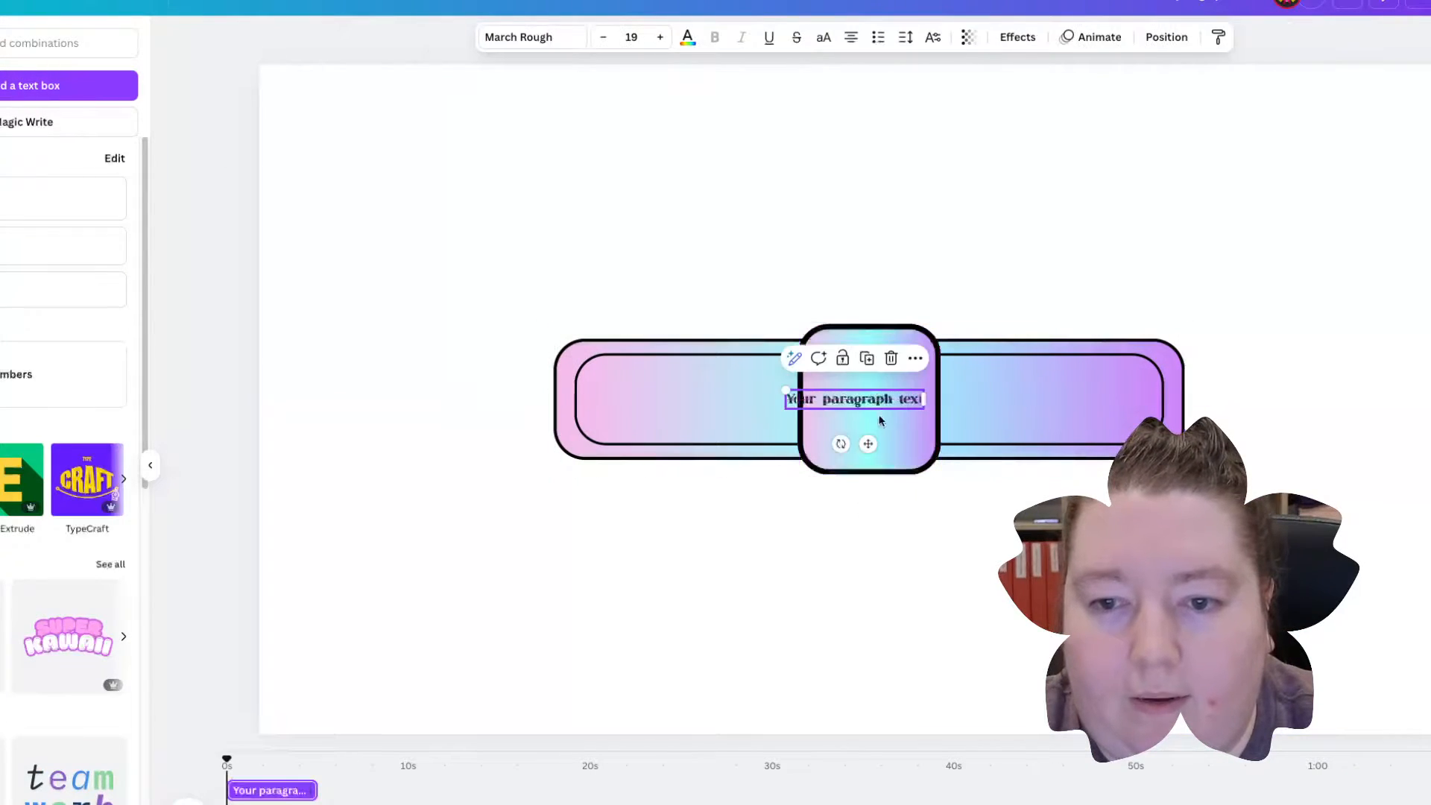
double_click(856, 403)
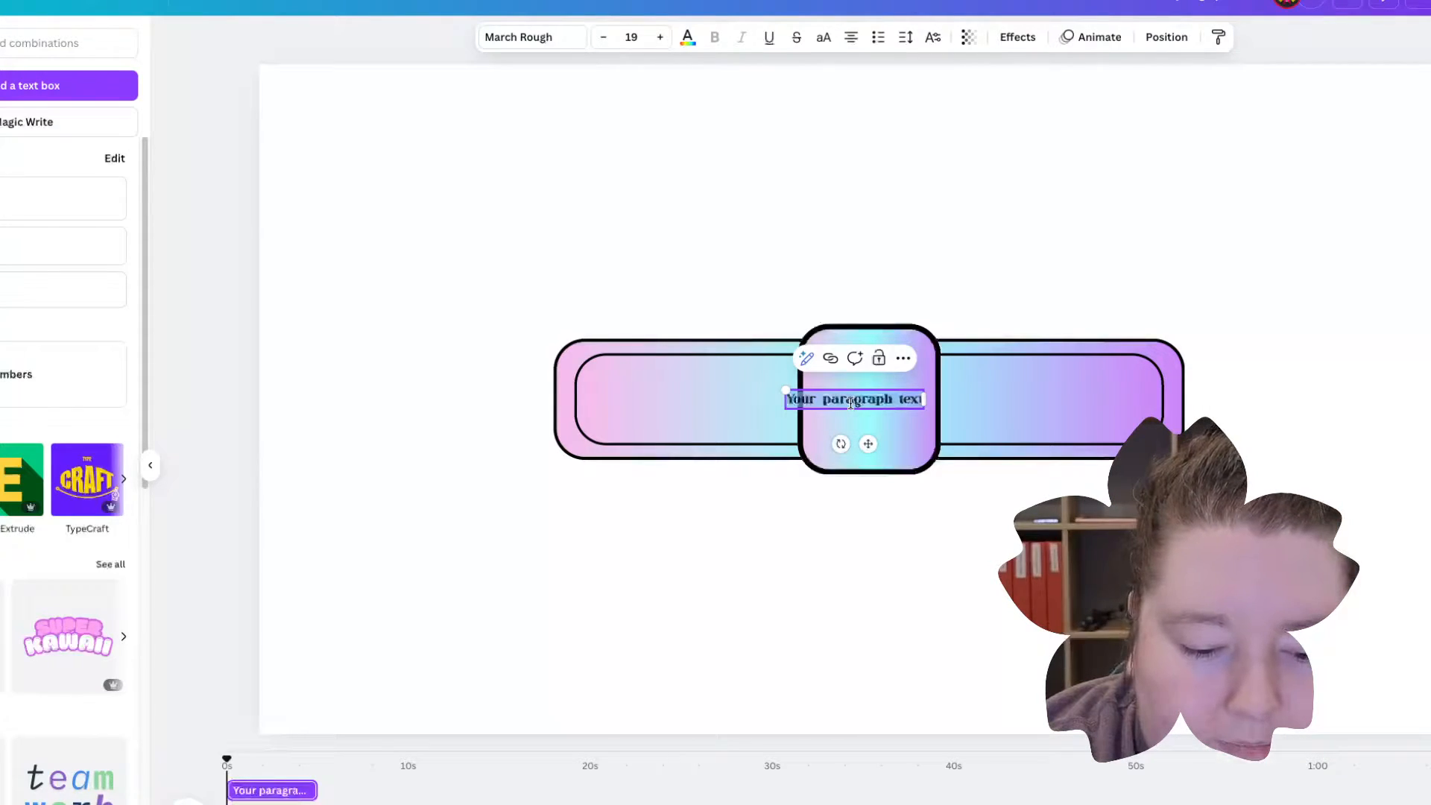
type("Bl")
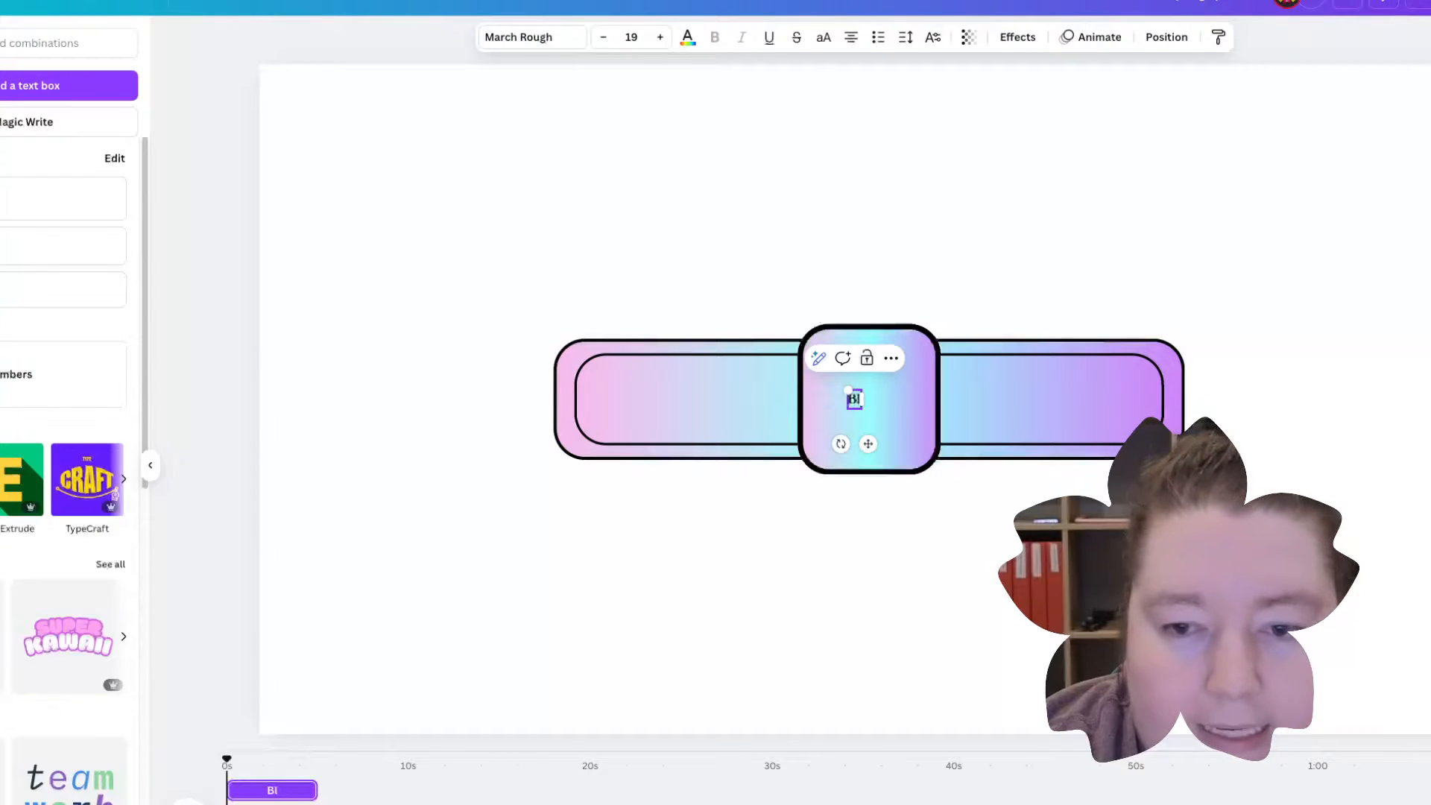
type("ank Follows You")
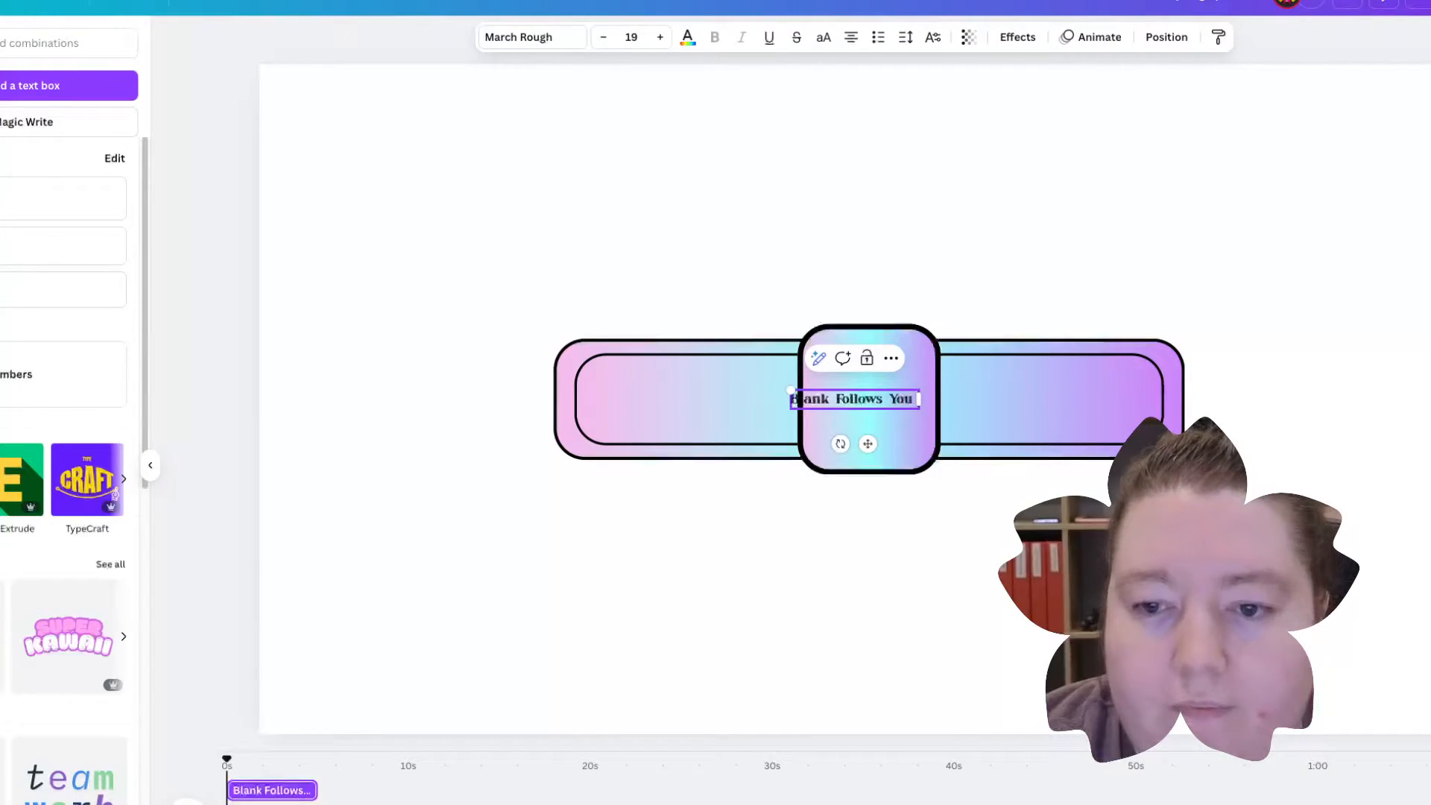
Step: Enlarge the sample text to size 79.7, position it along the banner, and delete the text box
left_click_drag(785, 389, 571, 358)
left_click(919, 415)
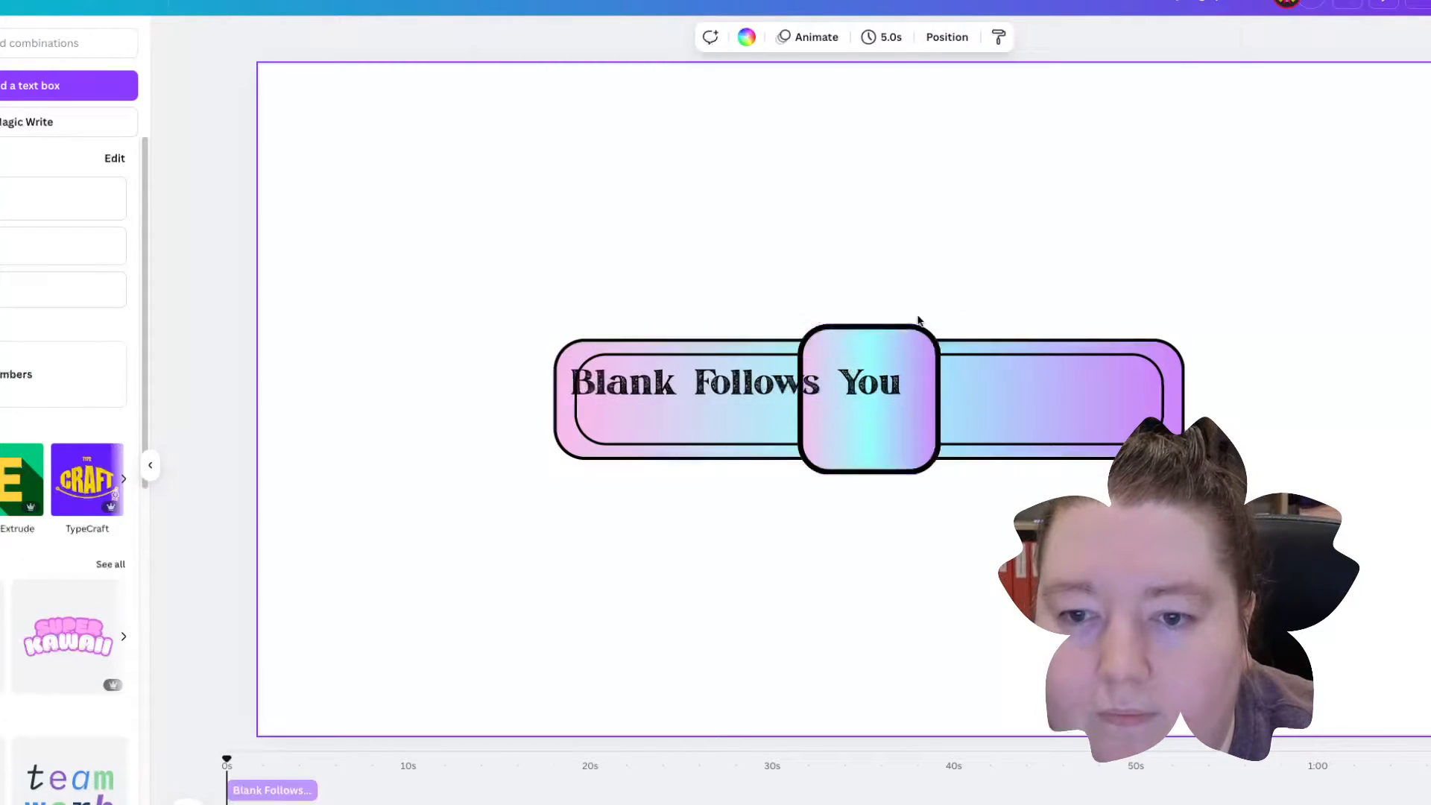
left_click_drag(810, 398, 929, 412)
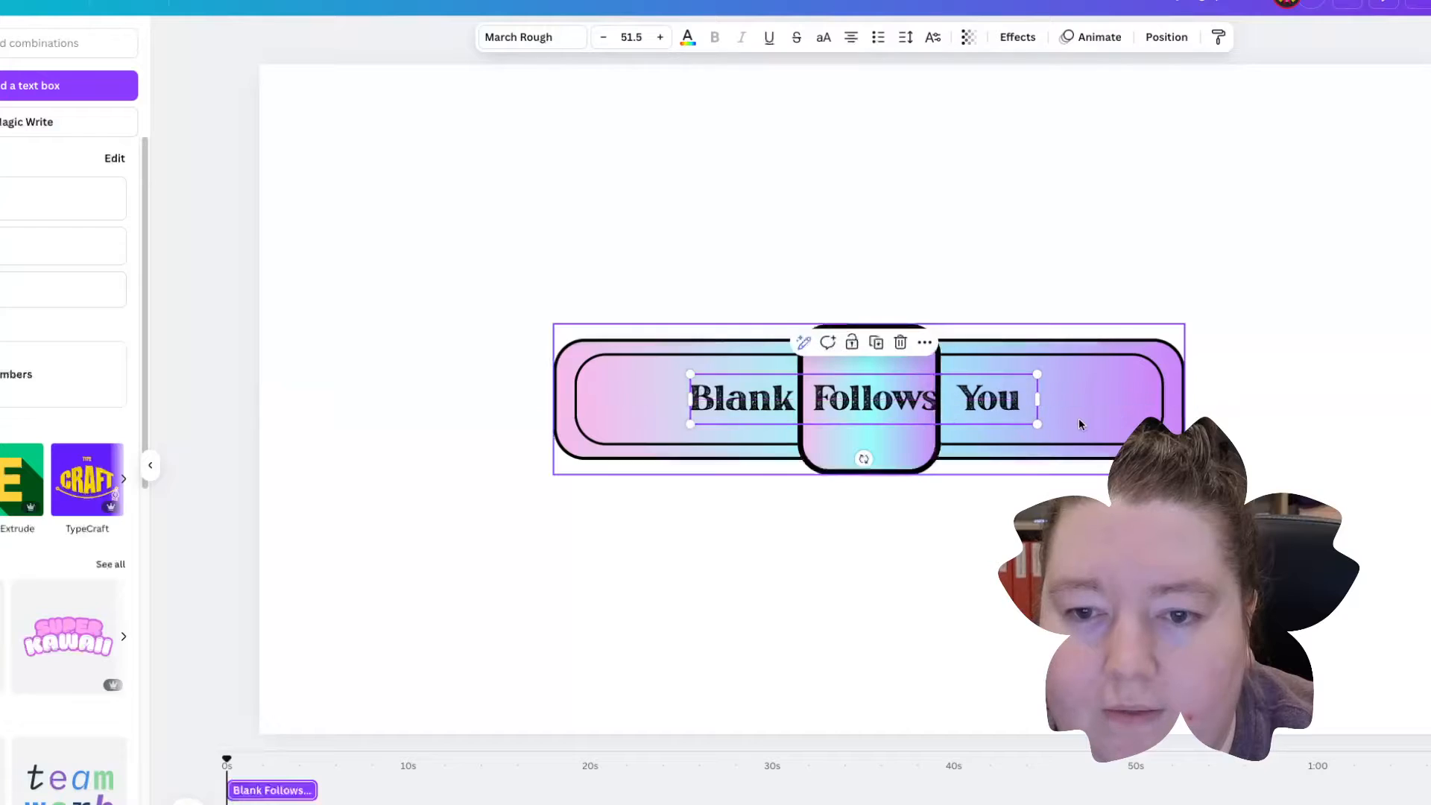
left_click_drag(1038, 374, 1228, 347)
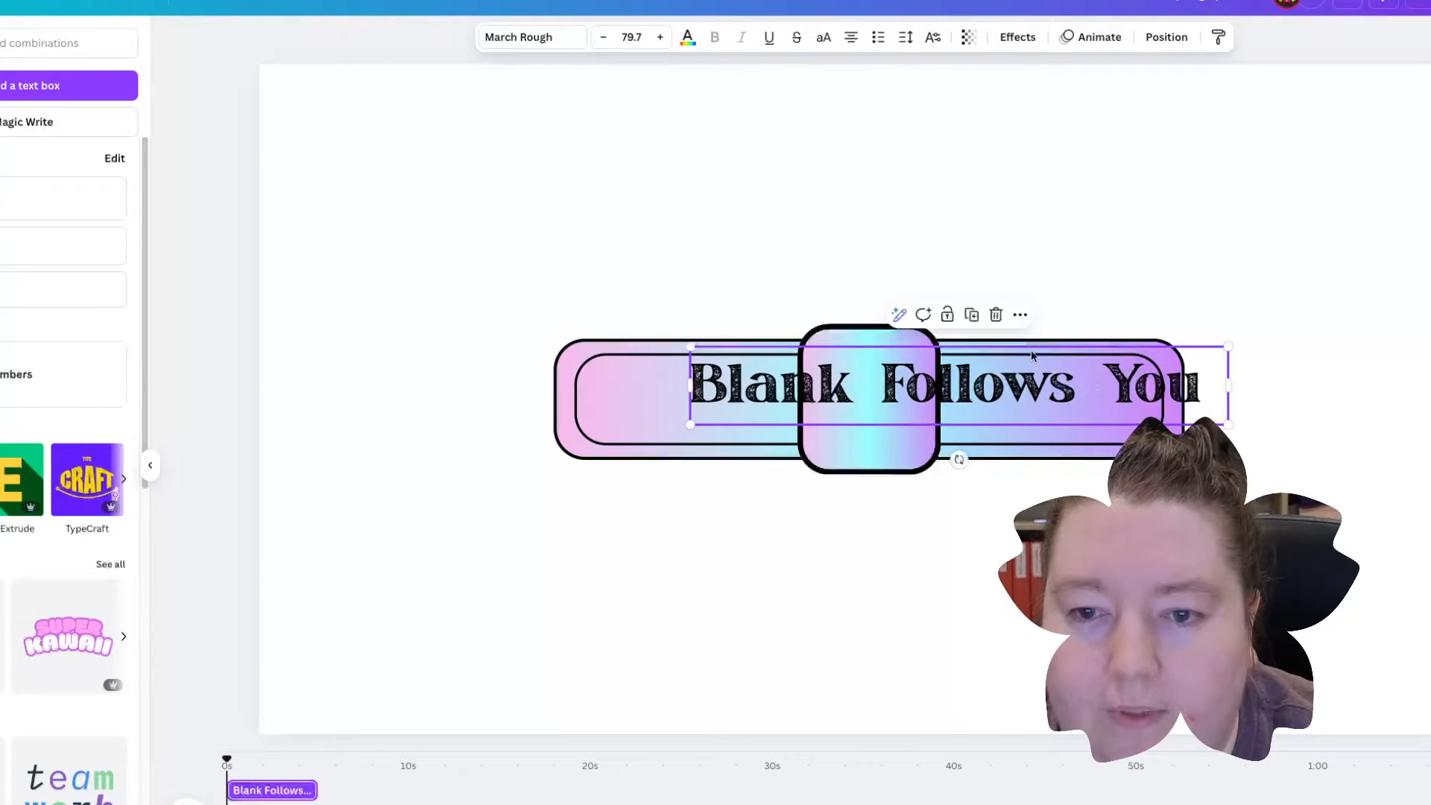
left_click(1031, 287)
left_click_drag(1046, 398, 928, 405)
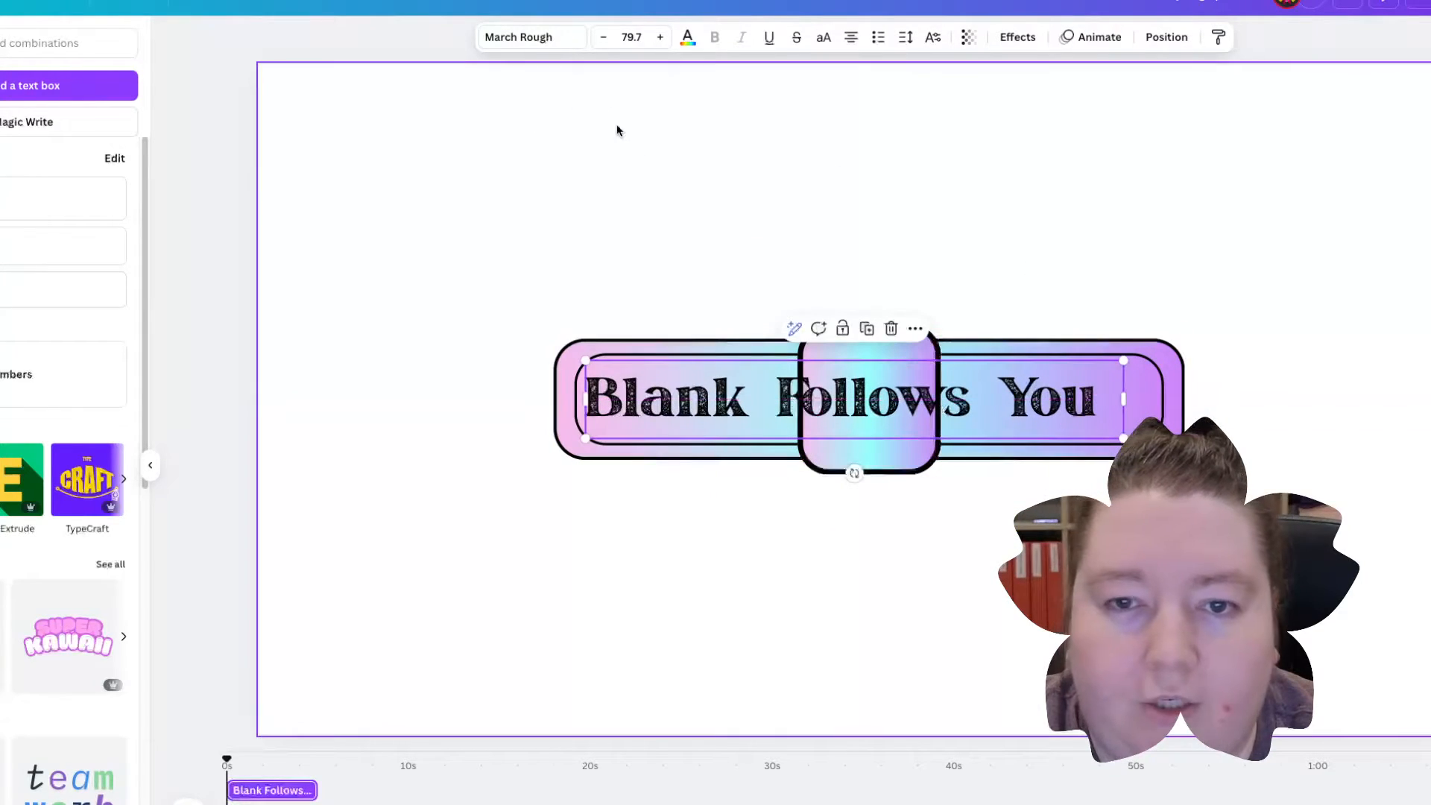
left_click(892, 329)
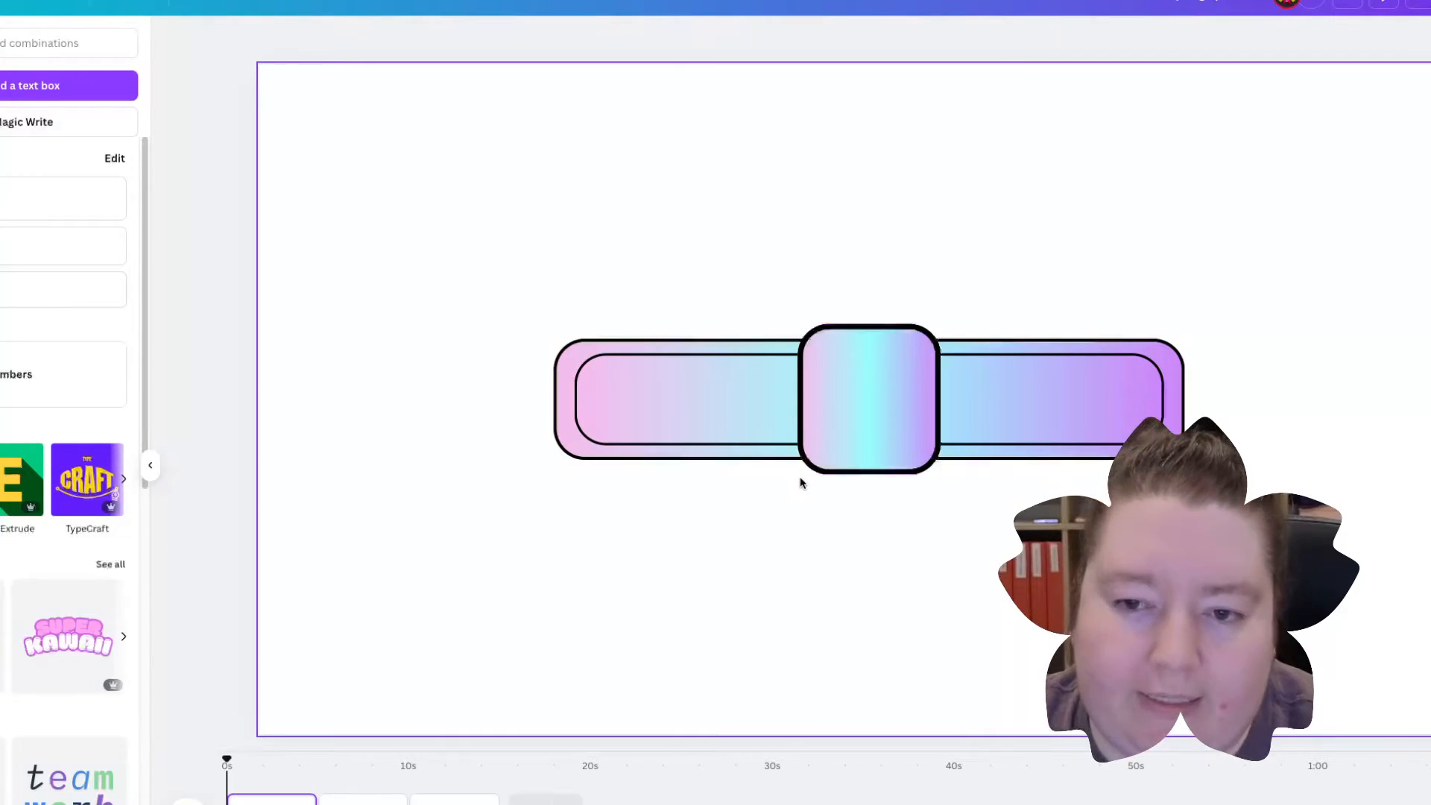
Step: Examine the design's download options, including the file type and transparent background, without downloading
left_click(1422, 3)
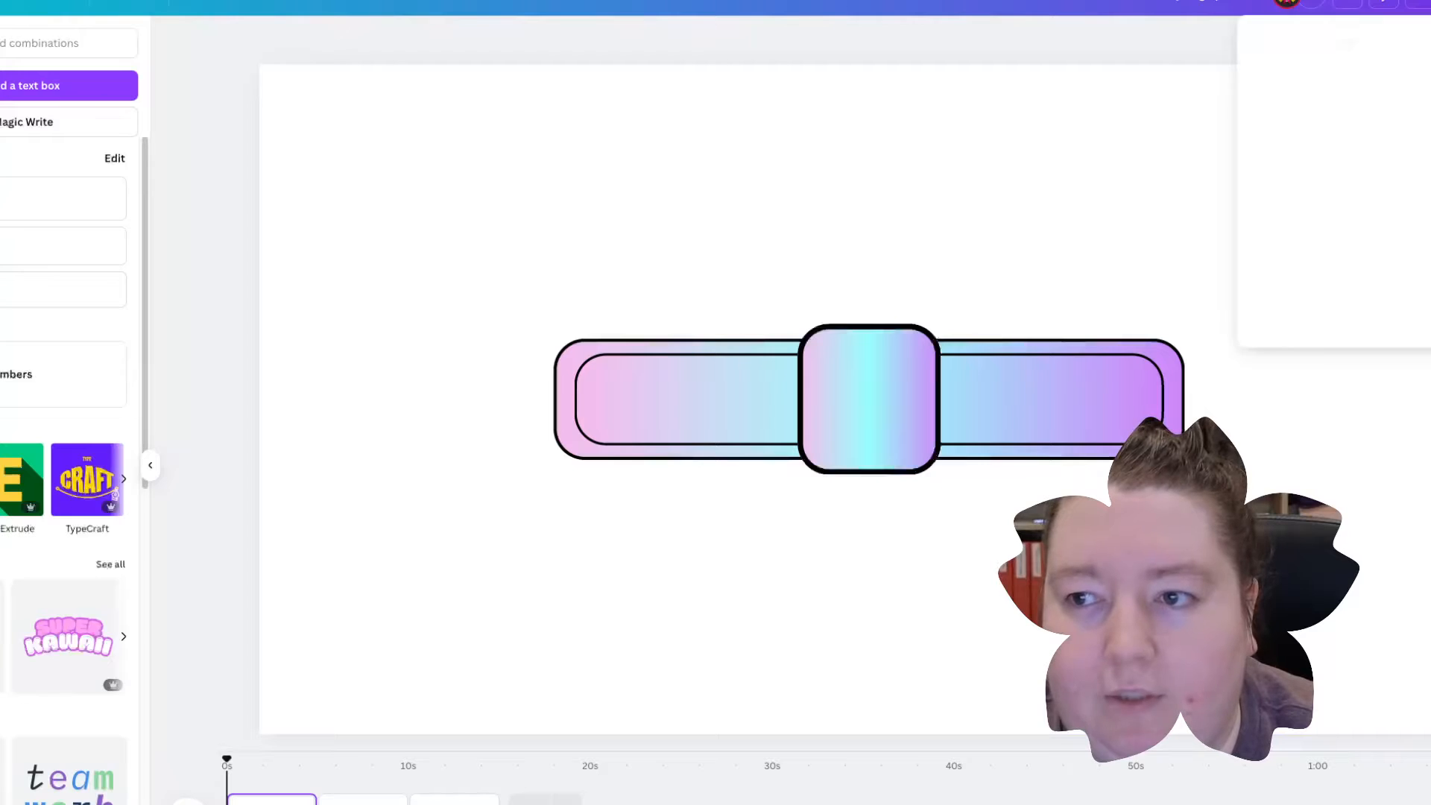
left_click(1283, 309)
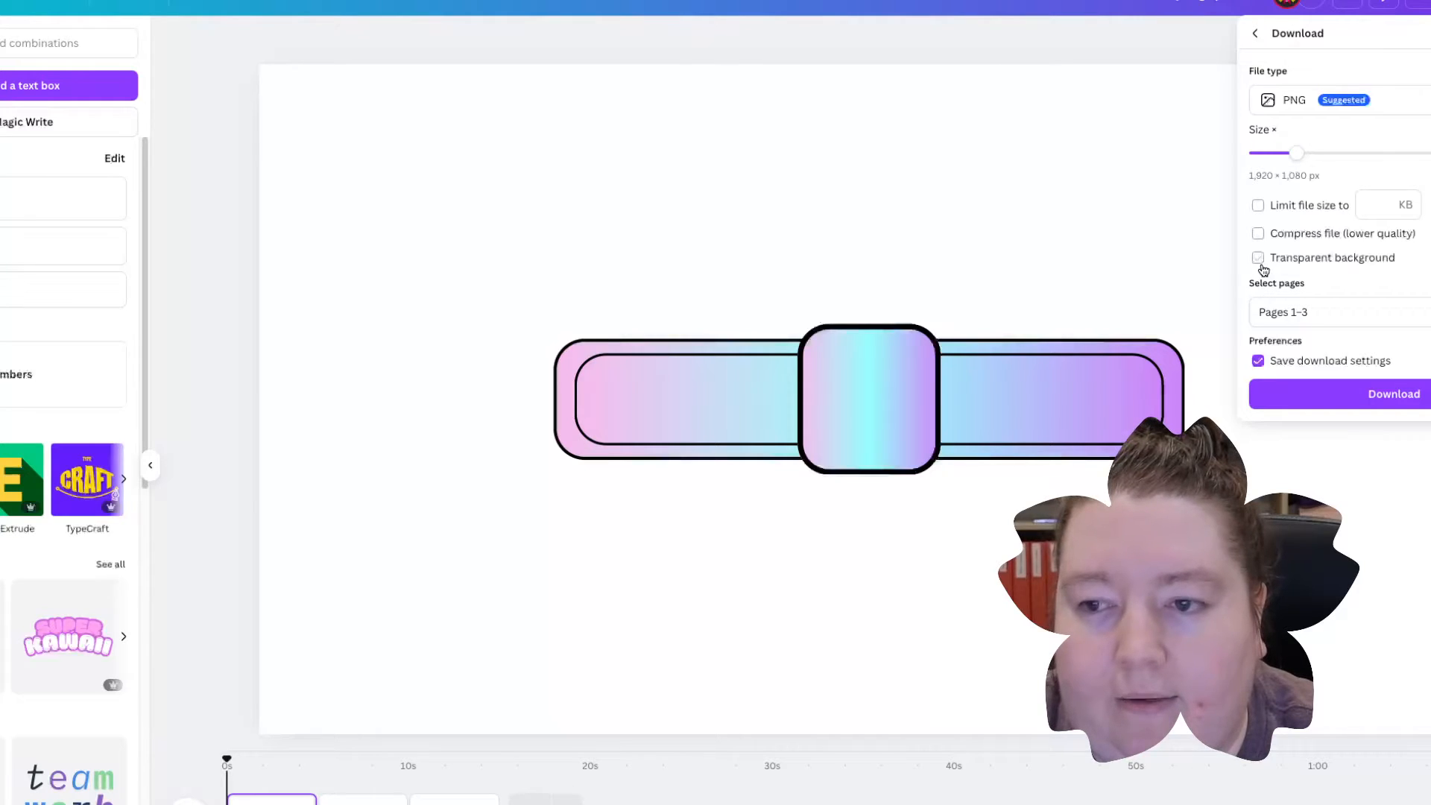
left_click(1380, 93)
left_click(1156, 302)
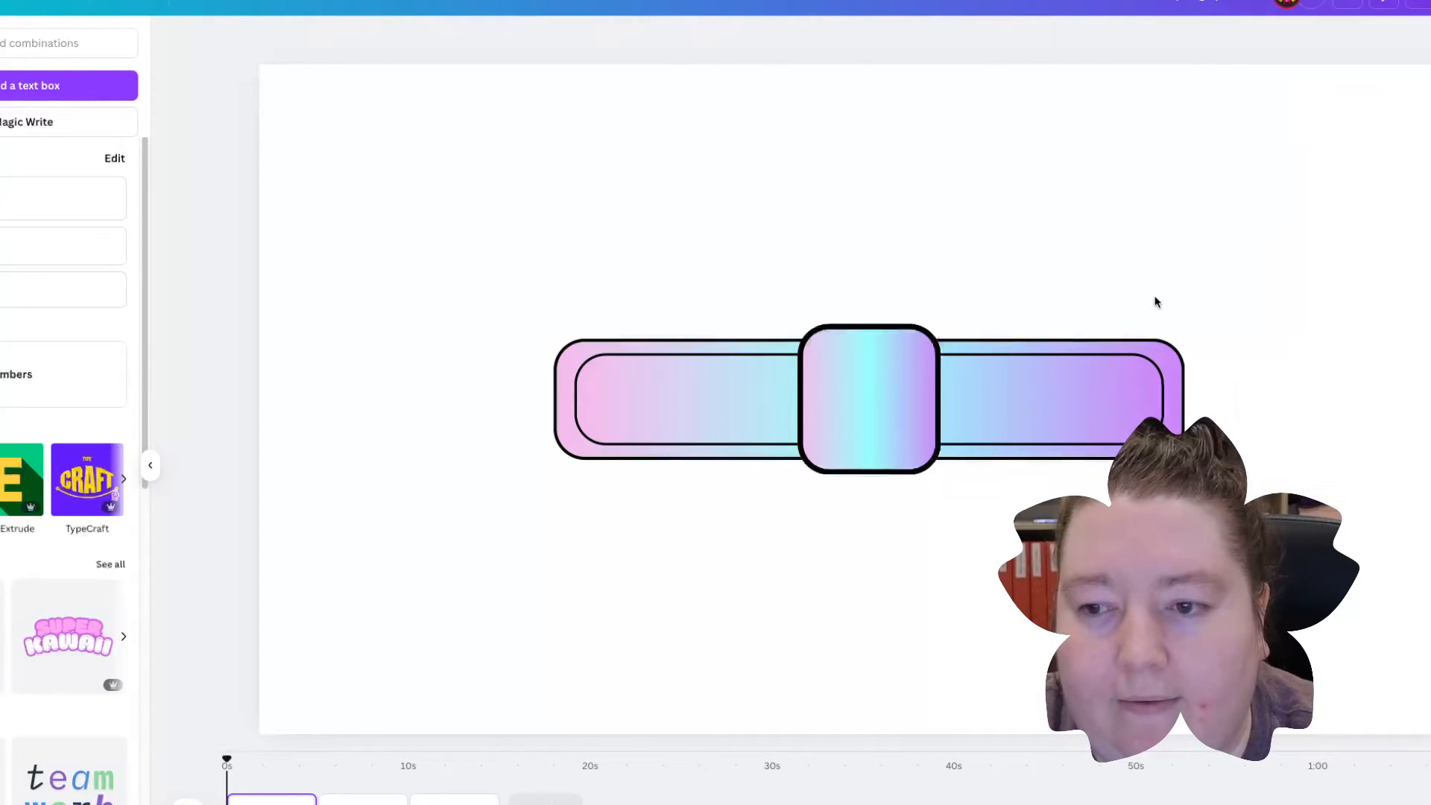
Step: Try the Wipe animation on the grouped gradient banner
left_click(819, 407)
left_click(1158, 37)
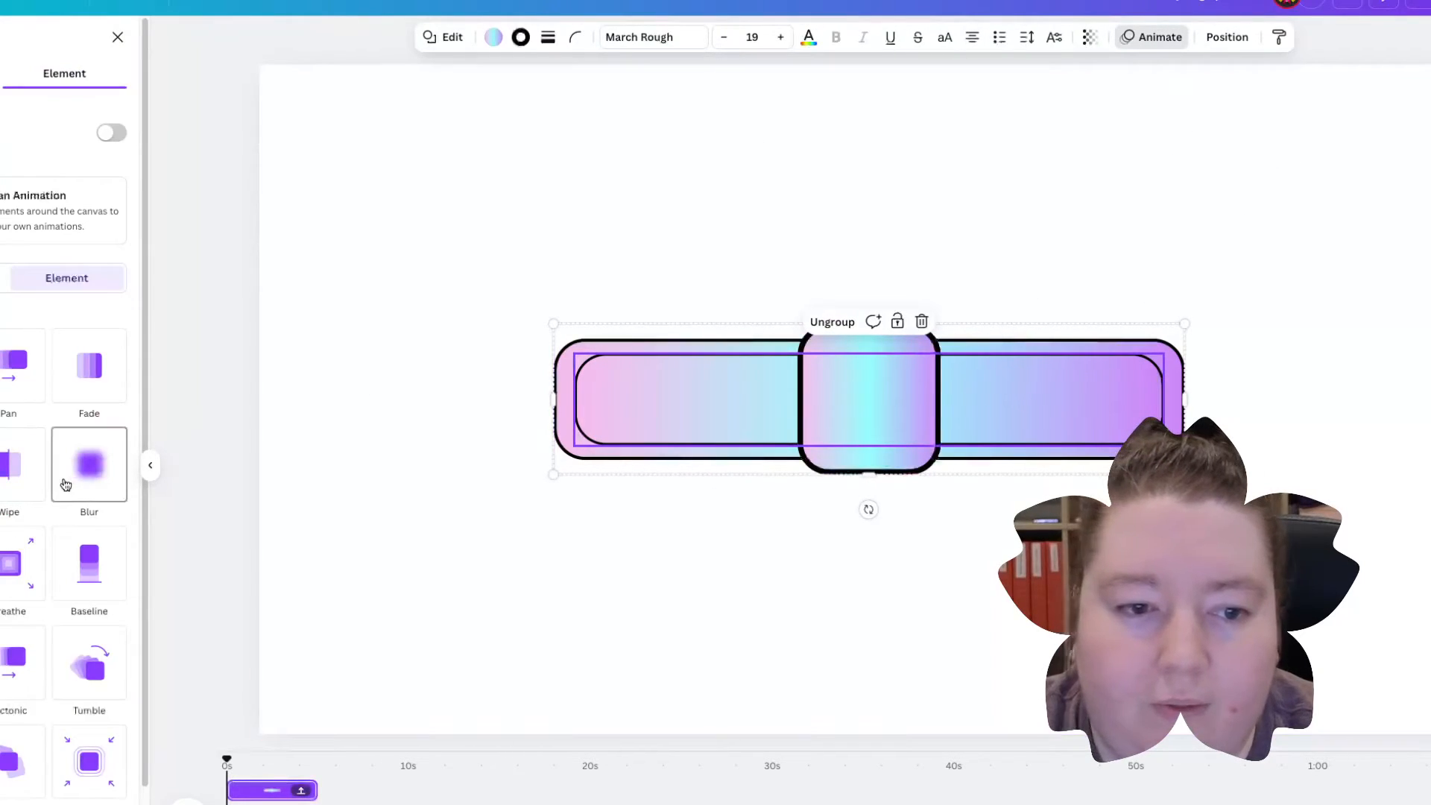
left_click(22, 465)
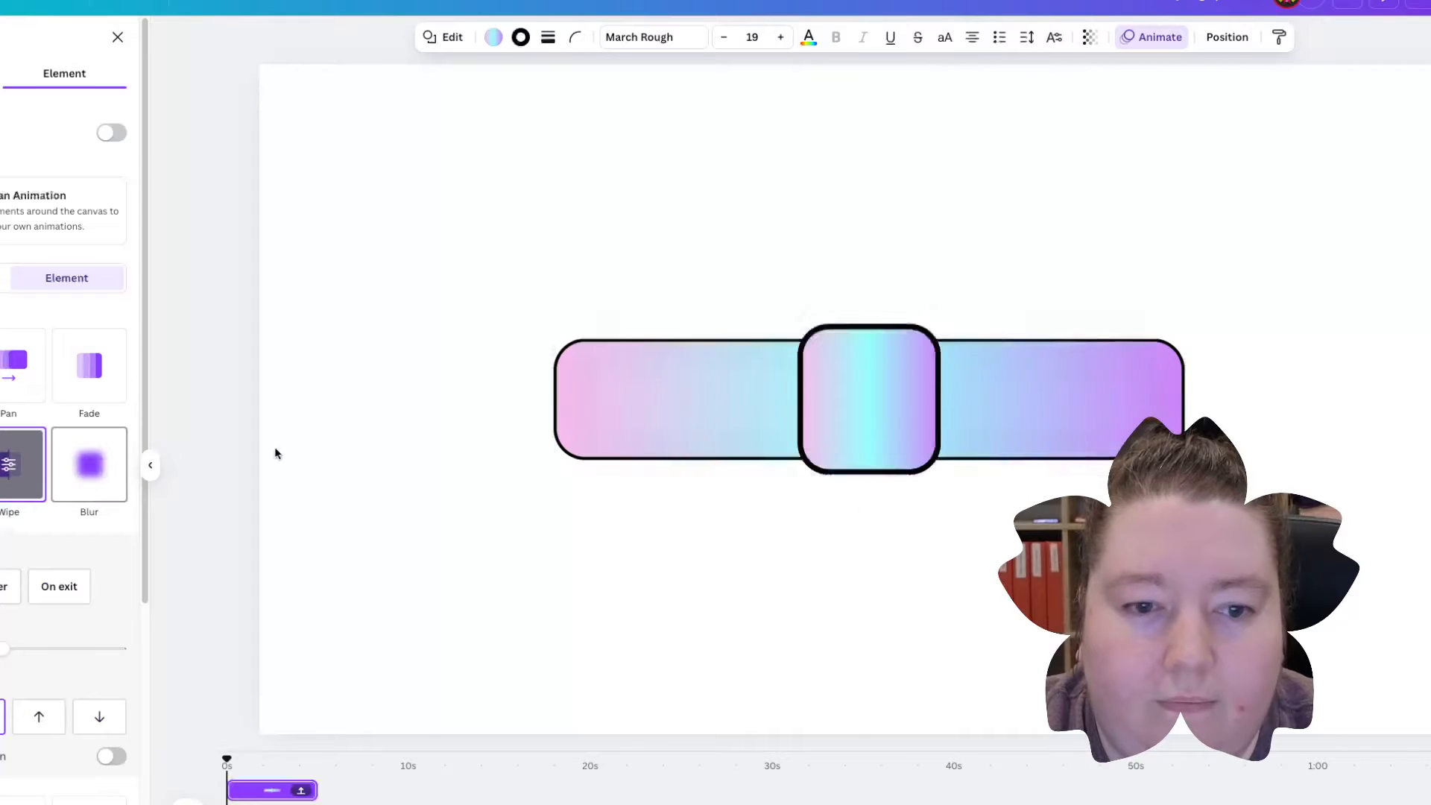
Step: Apply the Pan page animation to the first page
left_click(548, 306)
left_click(6, 480)
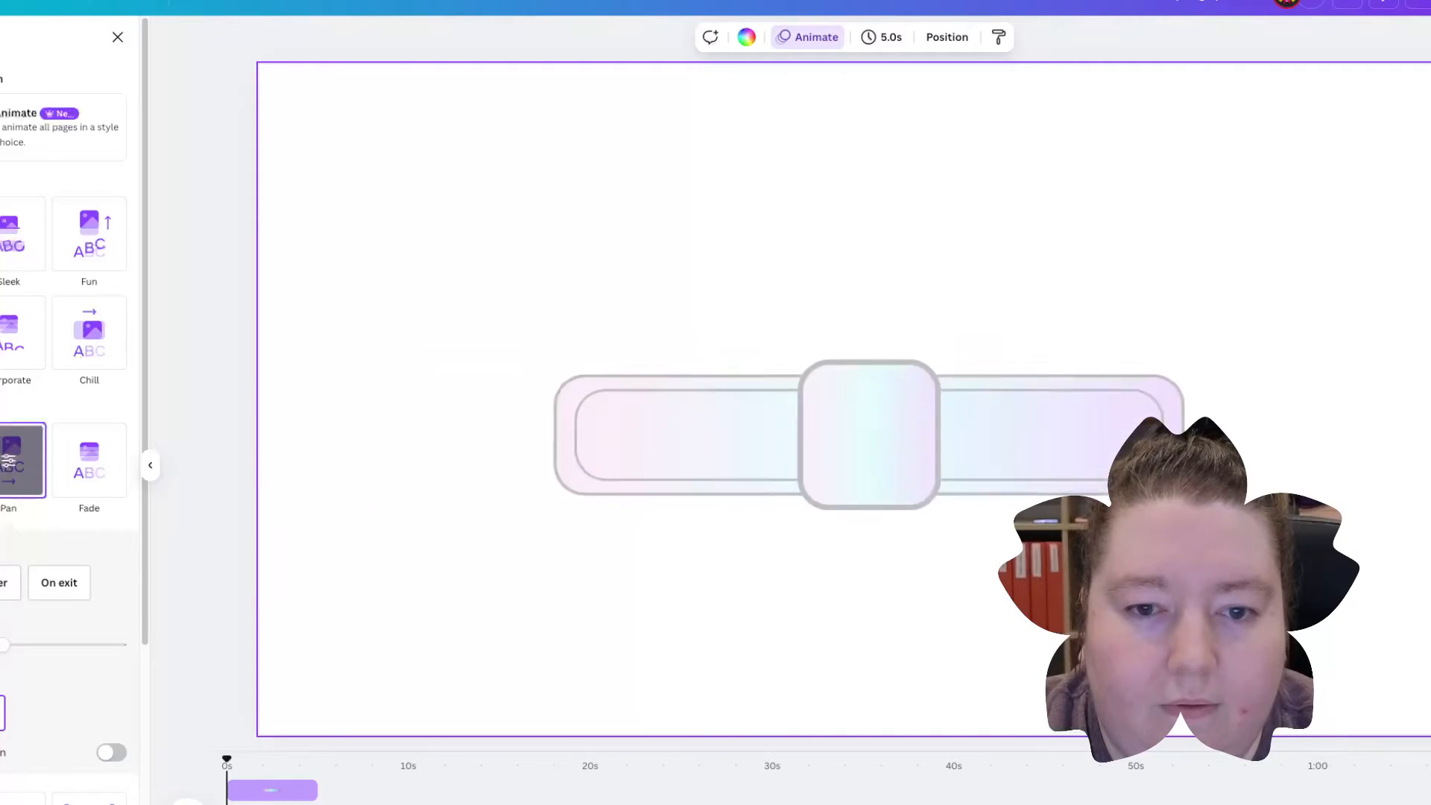
scroll(52, 552, "down", 5)
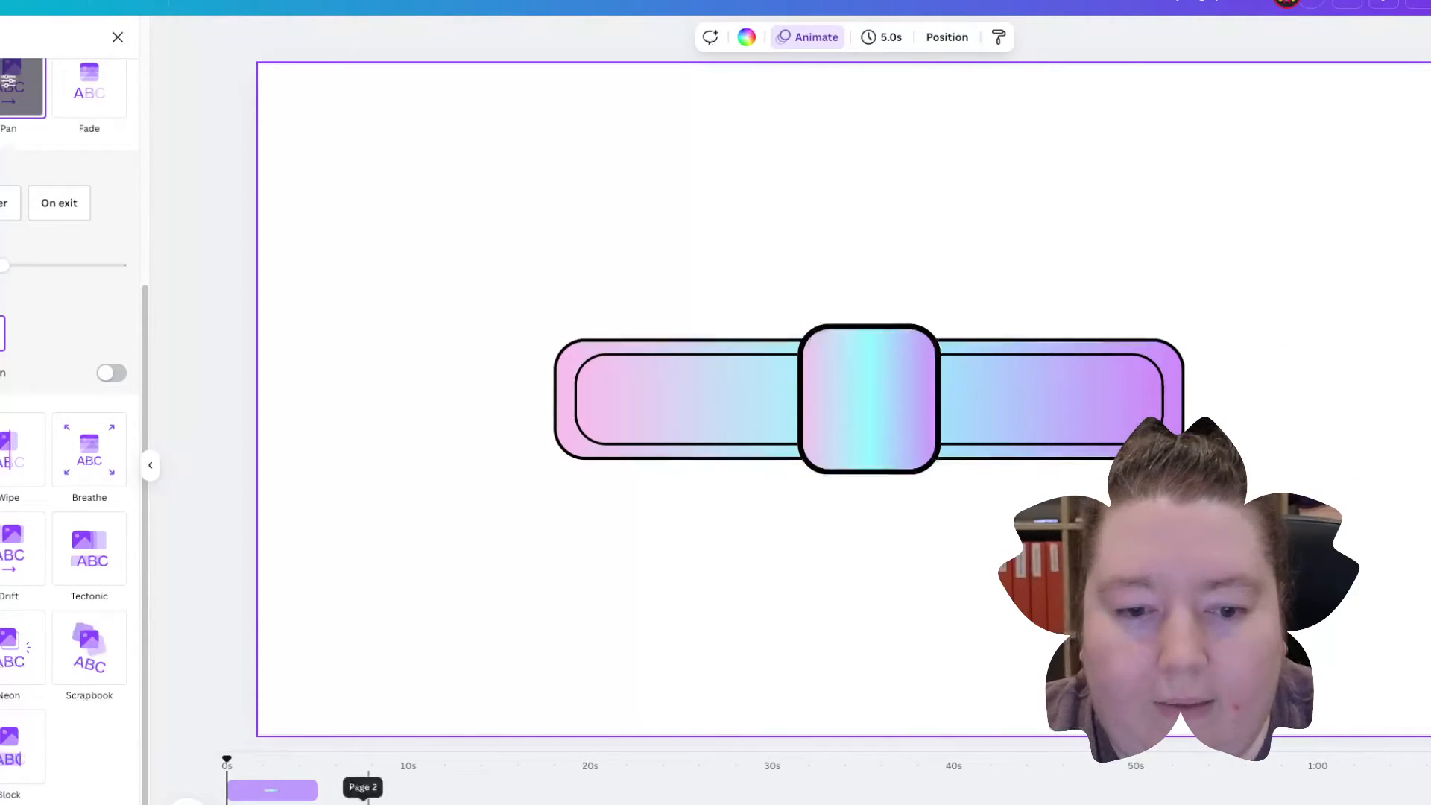
Step: View the yellow banner on the second page and the oval banner on the third, and close the animation options
left_click(363, 796)
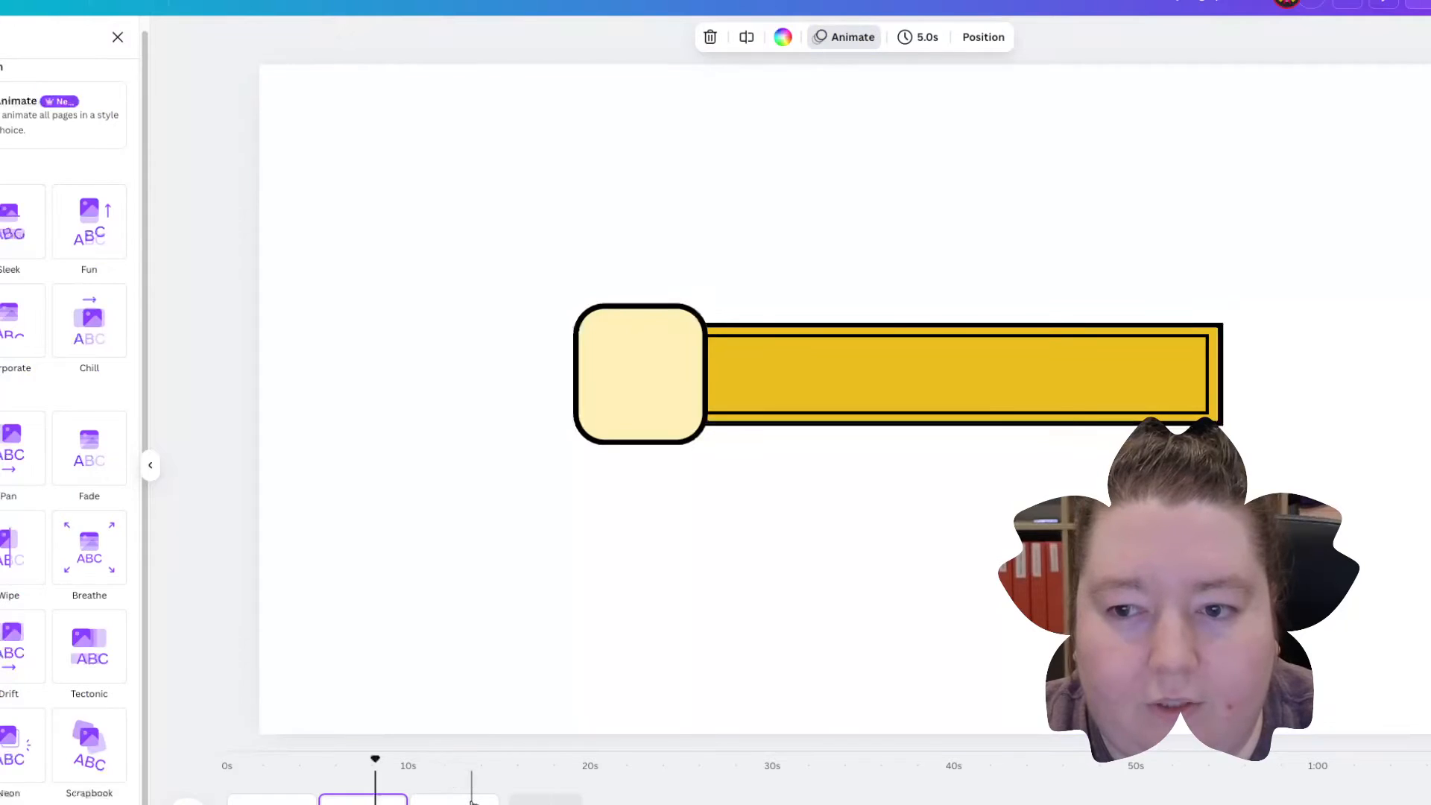
left_click(476, 801)
left_click(1040, 787)
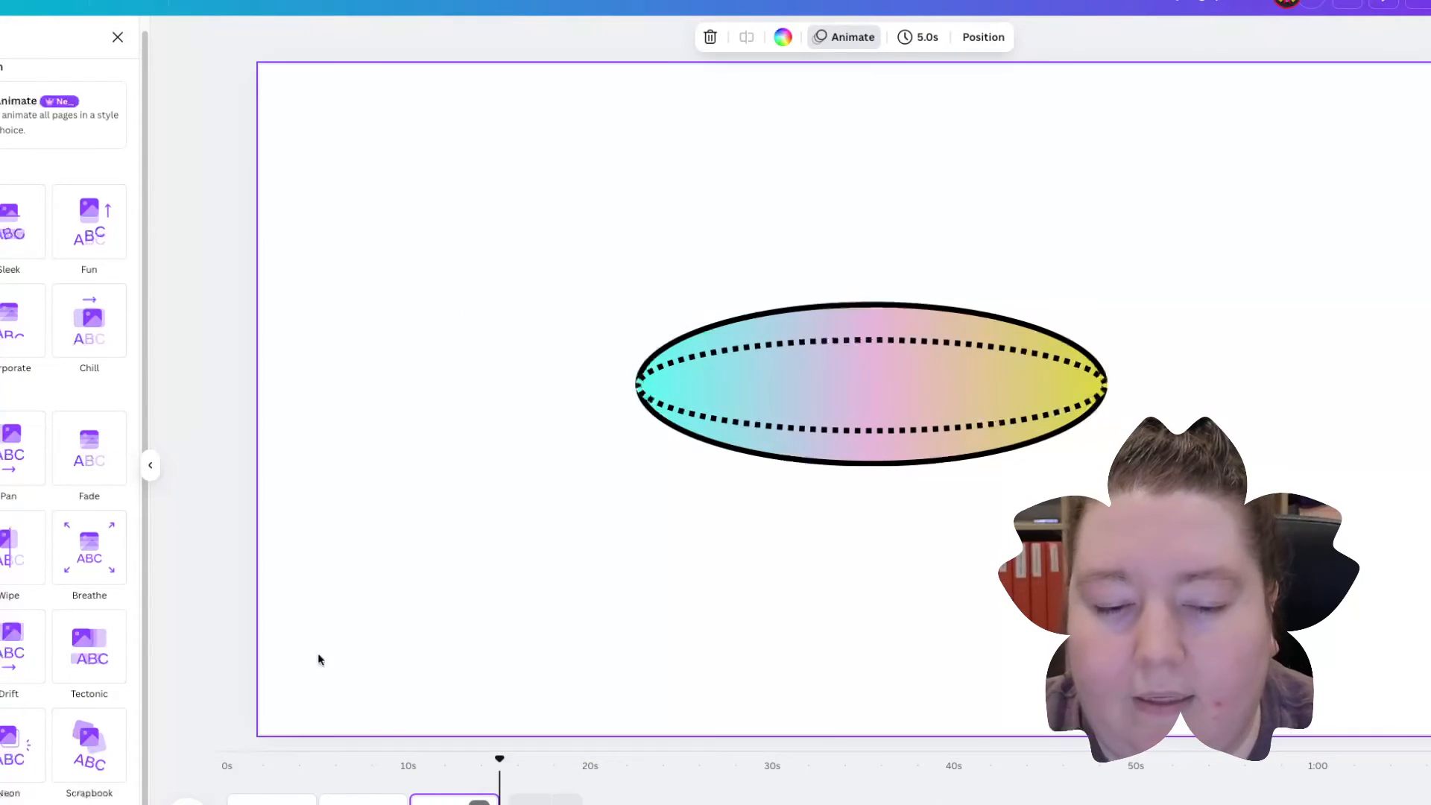
left_click(117, 37)
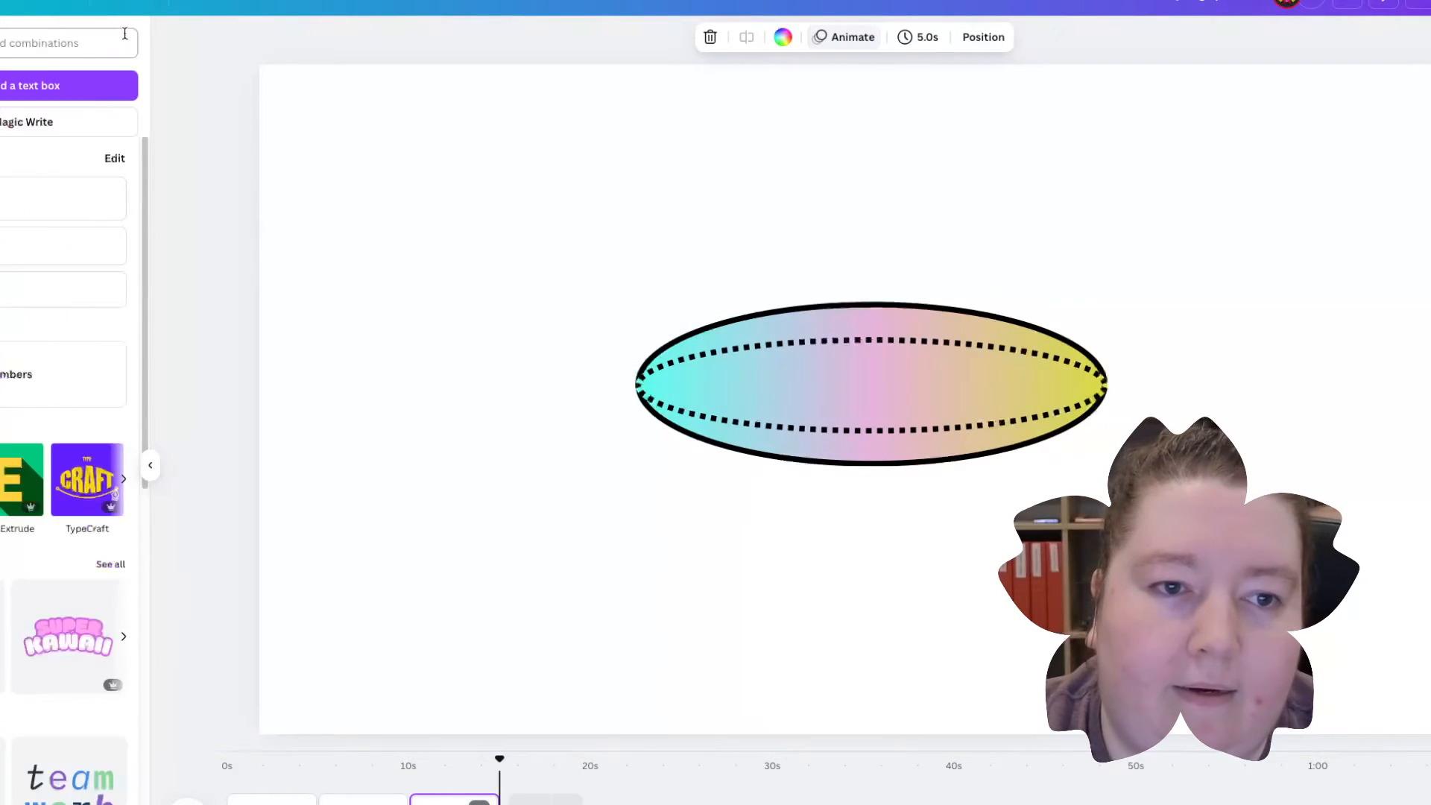
Step: Browse the full list of the first graphics collection in the Elements library and return to the overview
left_click(0, 97)
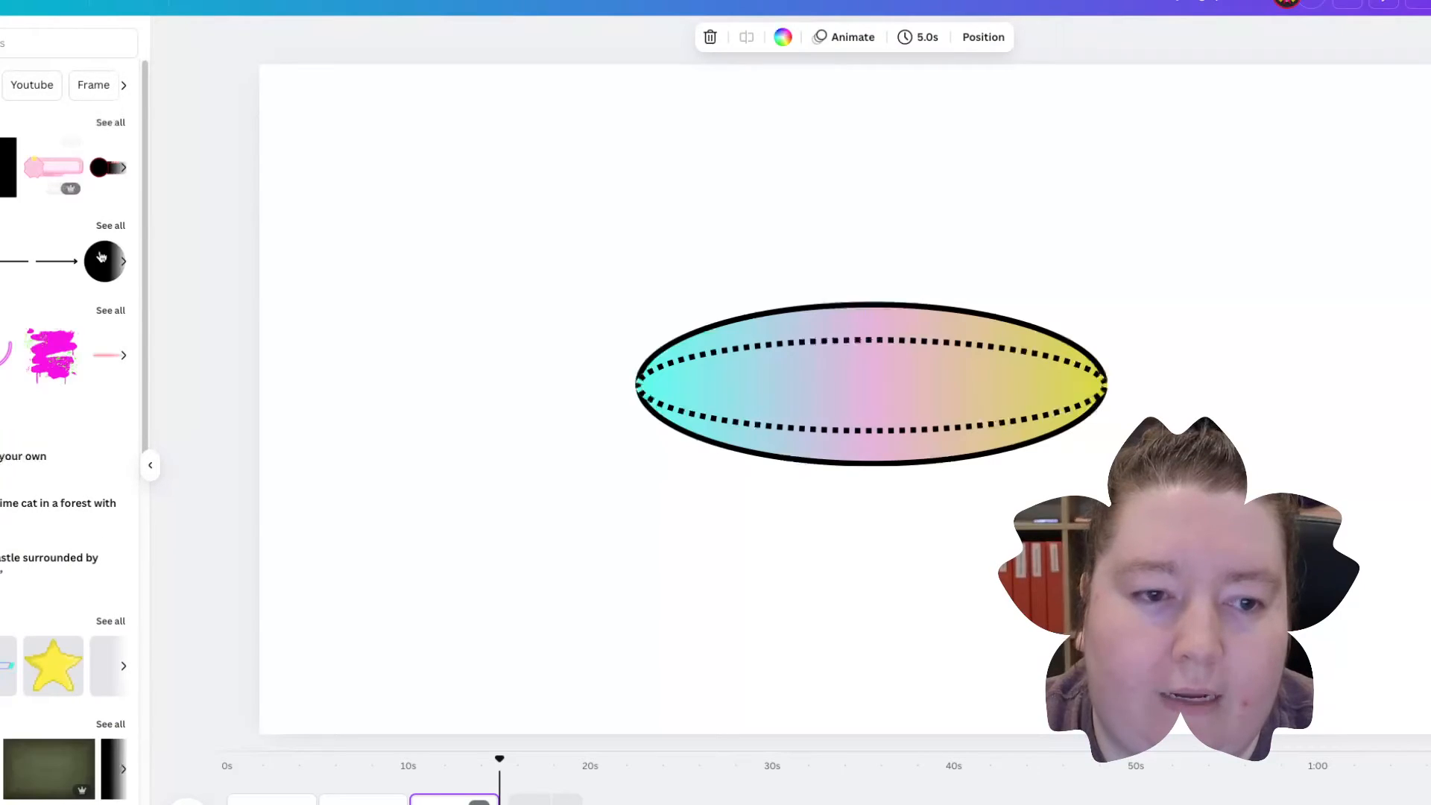
left_click(108, 135)
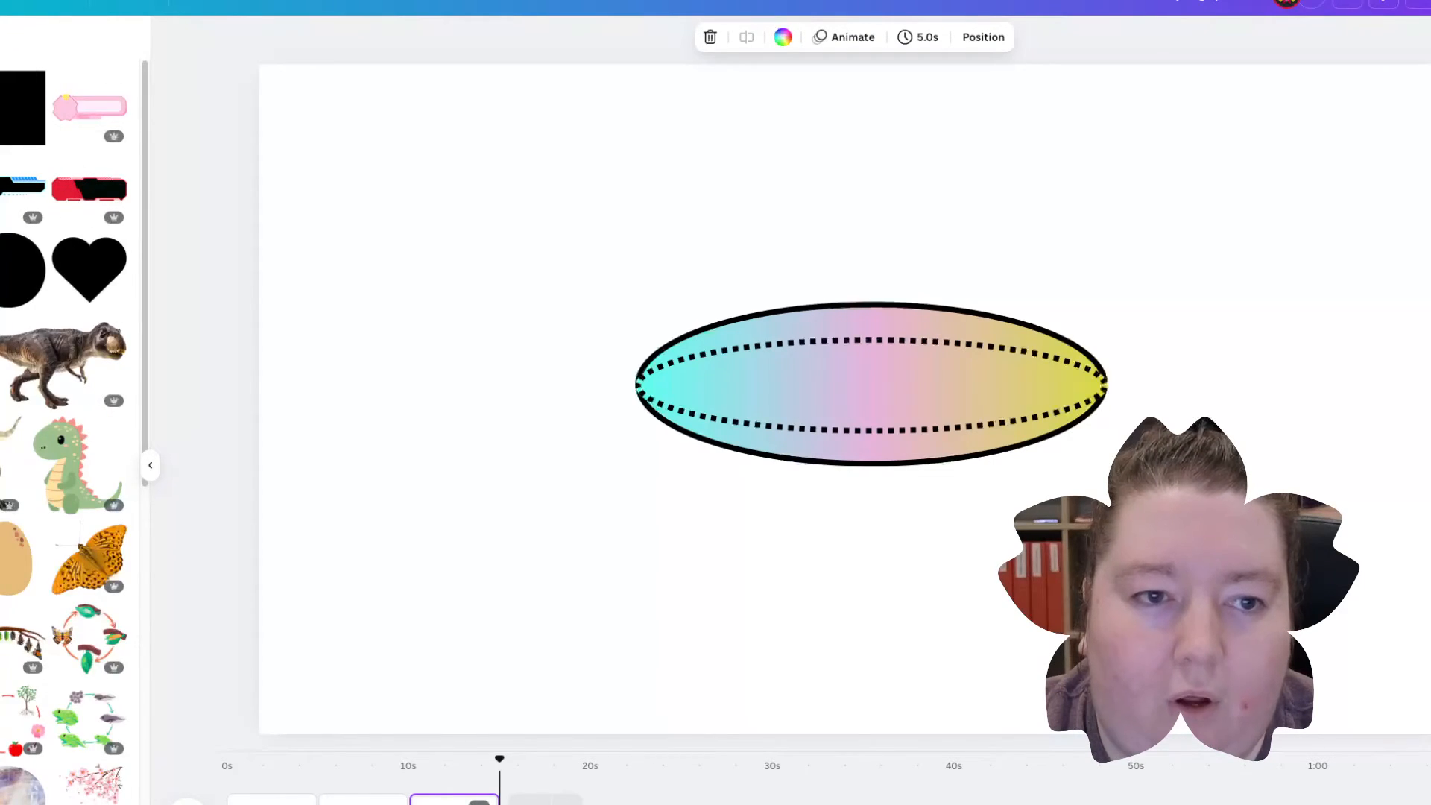
left_click(0, 43)
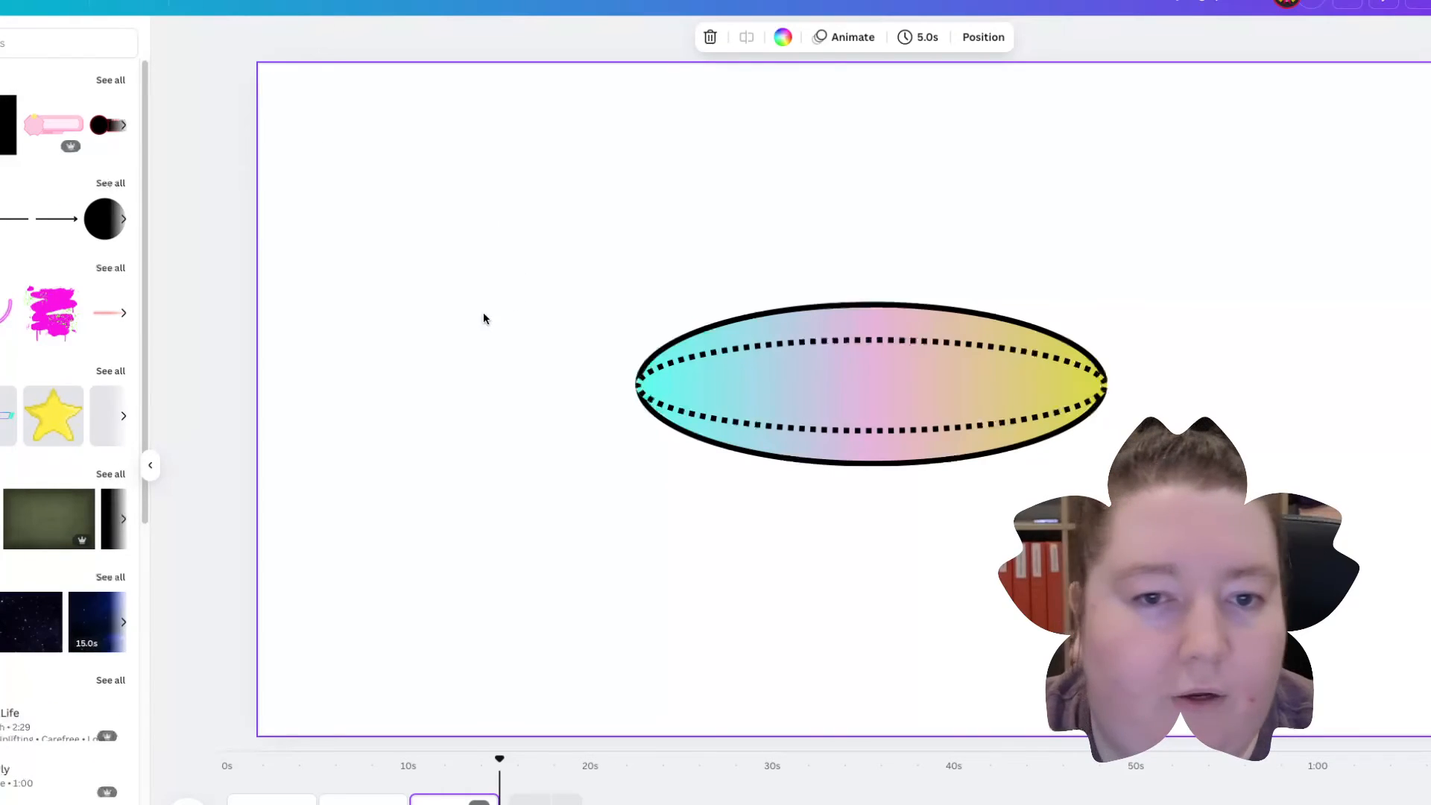